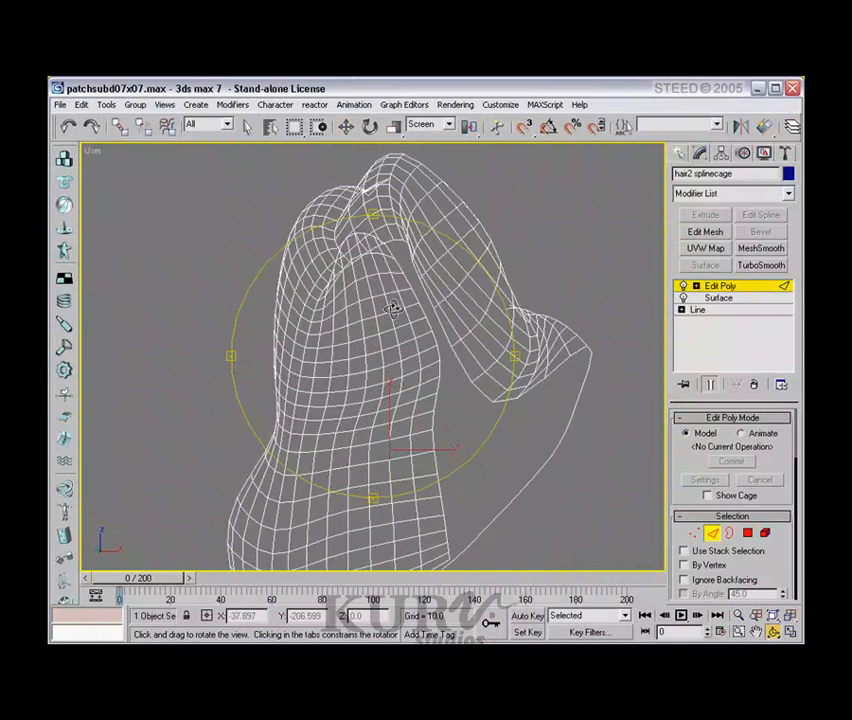
# Try to select alternating vertical edges near the top of the long hanging hair section
pyautogui.rightClick(387, 290)
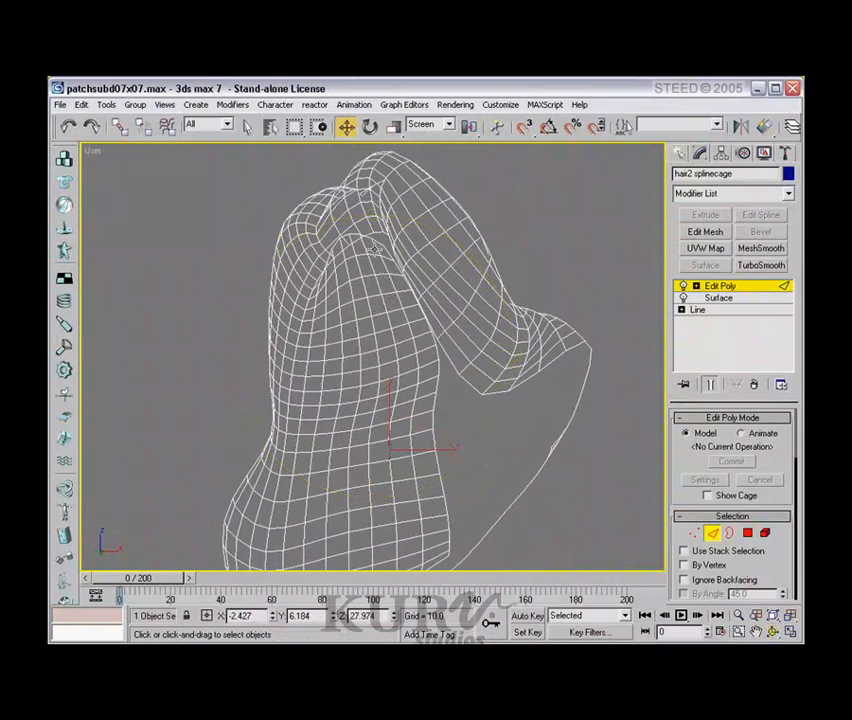
pyautogui.click(385, 266)
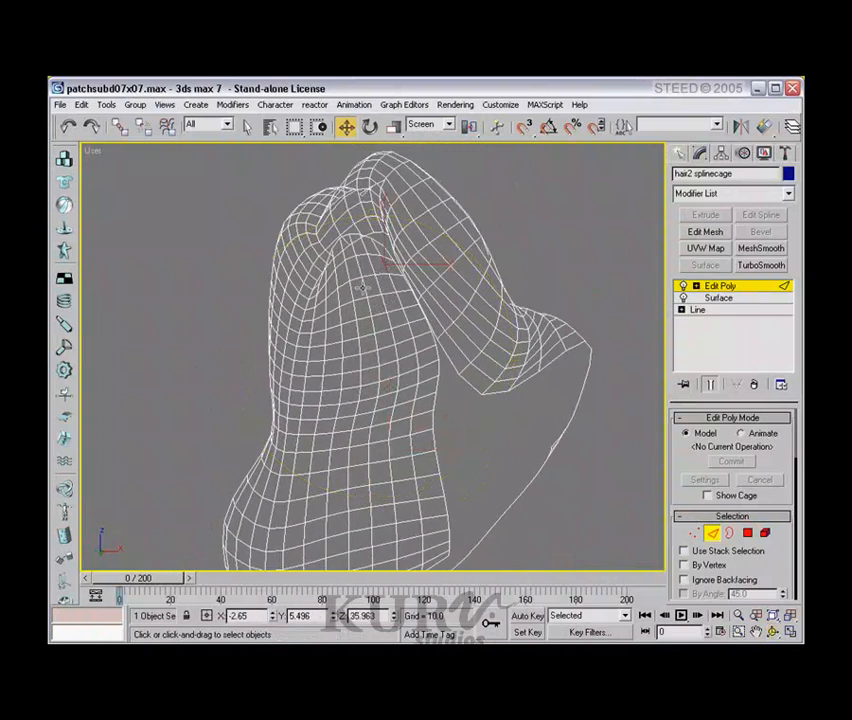
pyautogui.keyDown('ctrl'); pyautogui.click(359, 267); pyautogui.keyUp('ctrl')
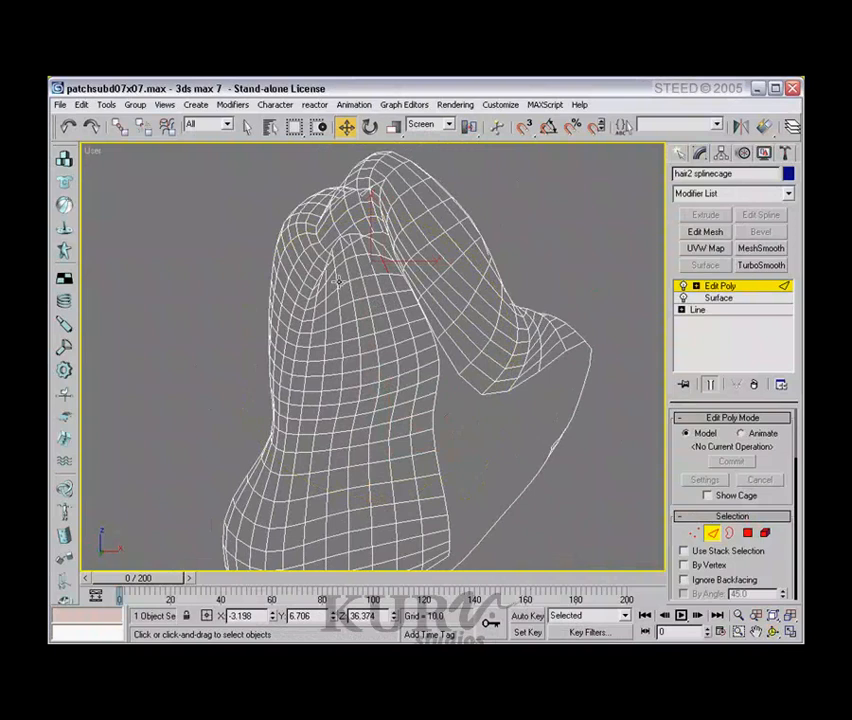
pyautogui.keyDown('ctrl'); pyautogui.click(337, 282); pyautogui.keyUp('ctrl')
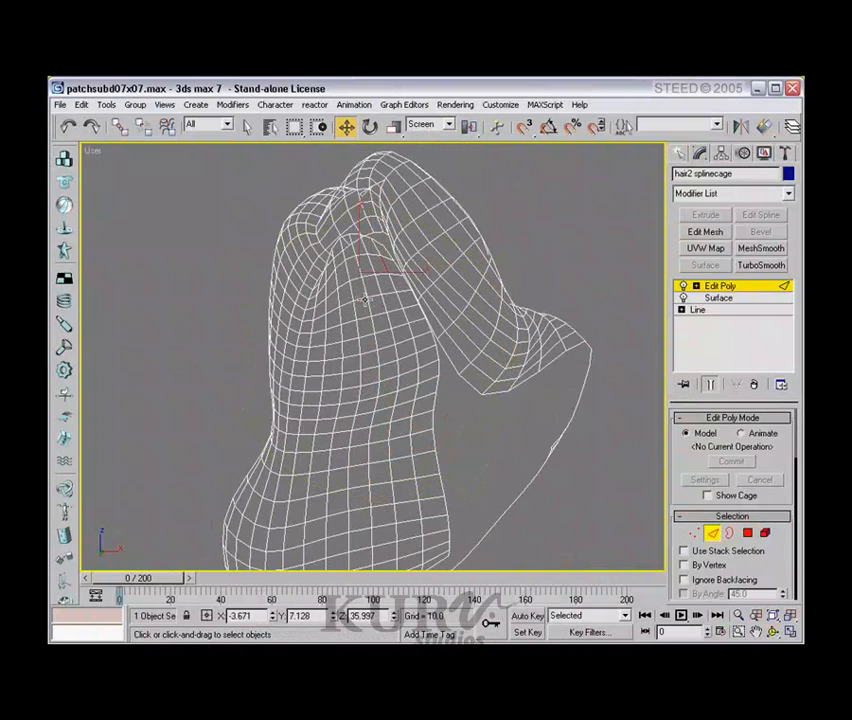
pyautogui.scroll(6, 364, 301)
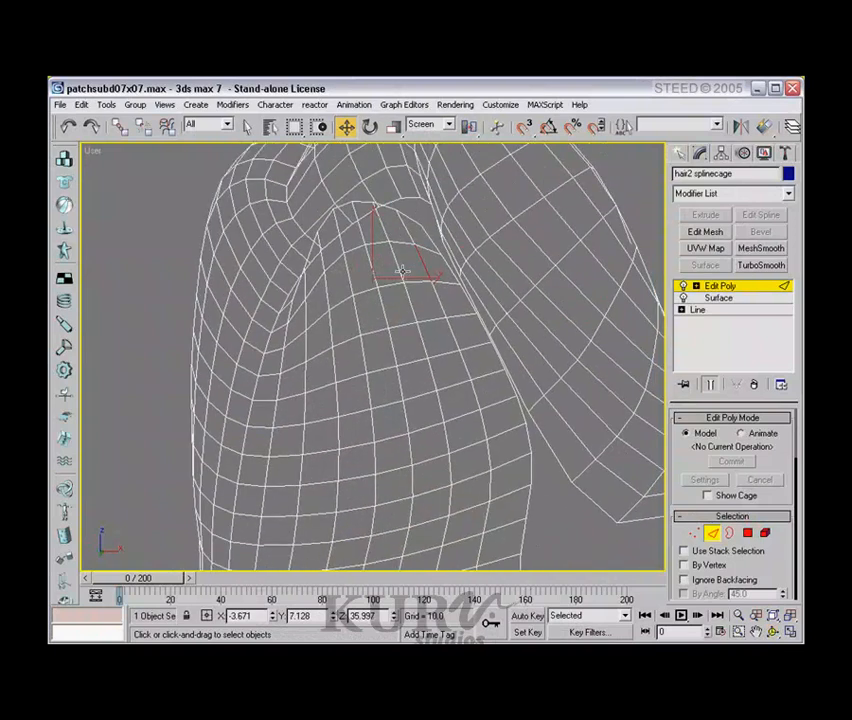
pyautogui.click(399, 273)
pyautogui.click(427, 270)
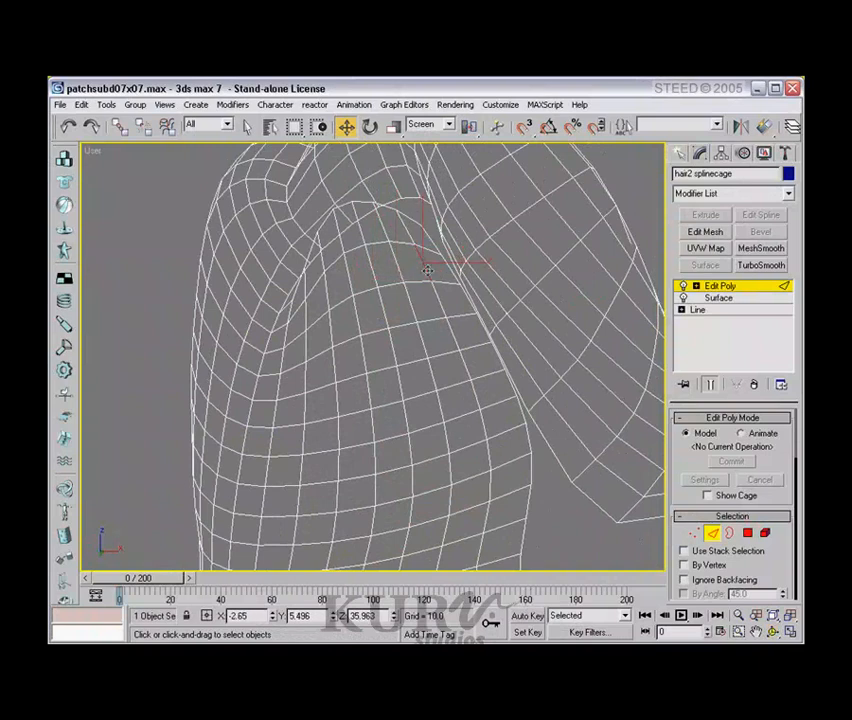
pyautogui.keyDown('ctrl'); pyautogui.click(374, 274); pyautogui.keyUp('ctrl')
pyautogui.keyDown('ctrl'); pyautogui.click(331, 294); pyautogui.keyUp('ctrl')
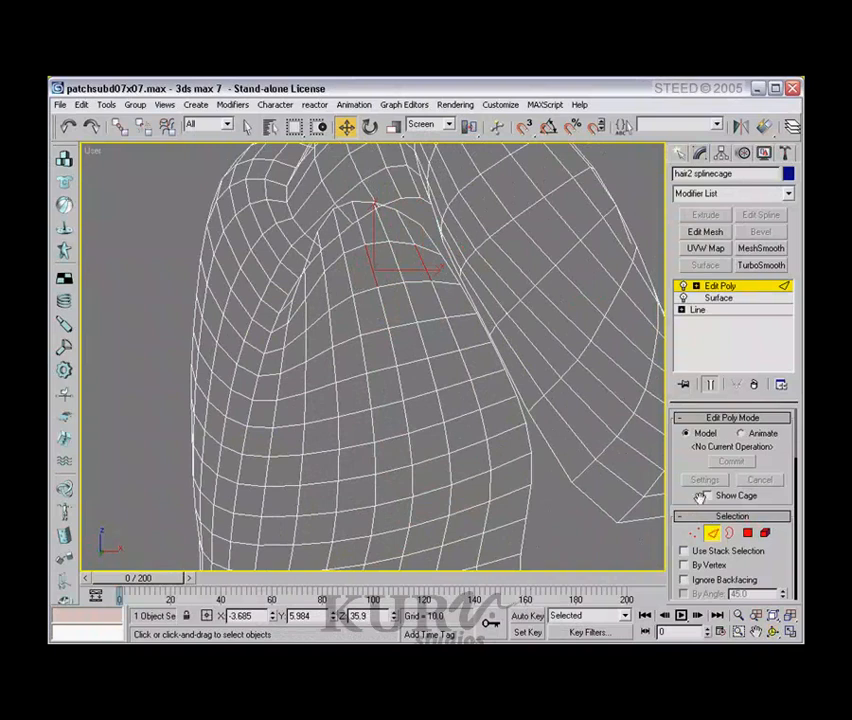
# Enable Ignore Backfacing and select four alternating vertical edges across the top of the long hanging hair section
pyautogui.scroll(-3, 688, 500)
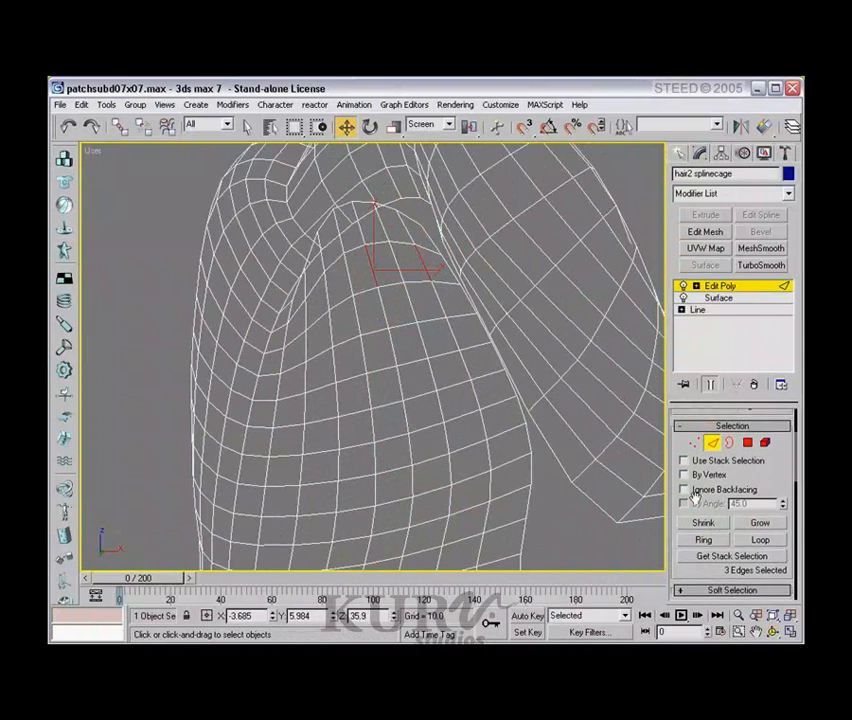
pyautogui.click(424, 265)
pyautogui.keyDown('ctrl'); pyautogui.click(372, 279); pyautogui.keyUp('ctrl')
pyautogui.keyDown('ctrl'); pyautogui.click(326, 292); pyautogui.keyUp('ctrl')
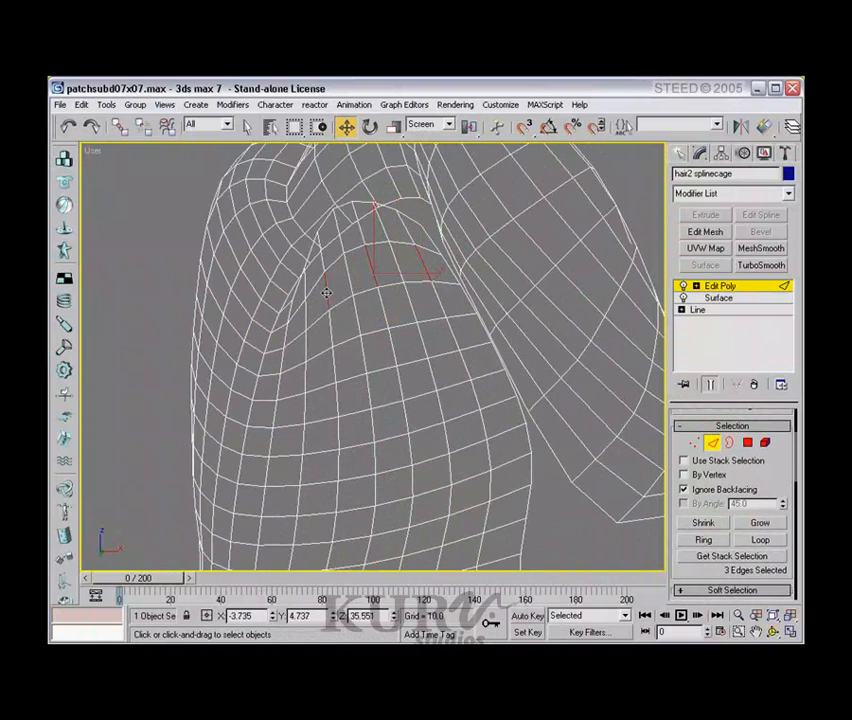
pyautogui.keyDown('ctrl'); pyautogui.click(285, 336); pyautogui.keyUp('ctrl')
# Extend the four selected edges into full edge loops running down the hair section
pyautogui.moveTo(466, 373); pyautogui.dragTo(419, 292, button='middle')
pyautogui.scroll(-2, 420, 293)
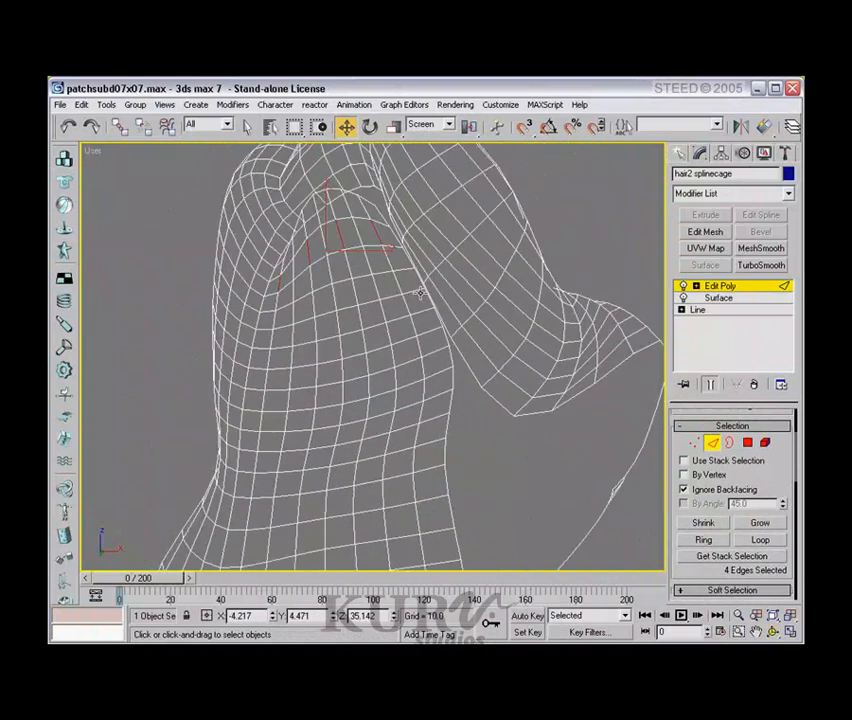
pyautogui.click(762, 541)
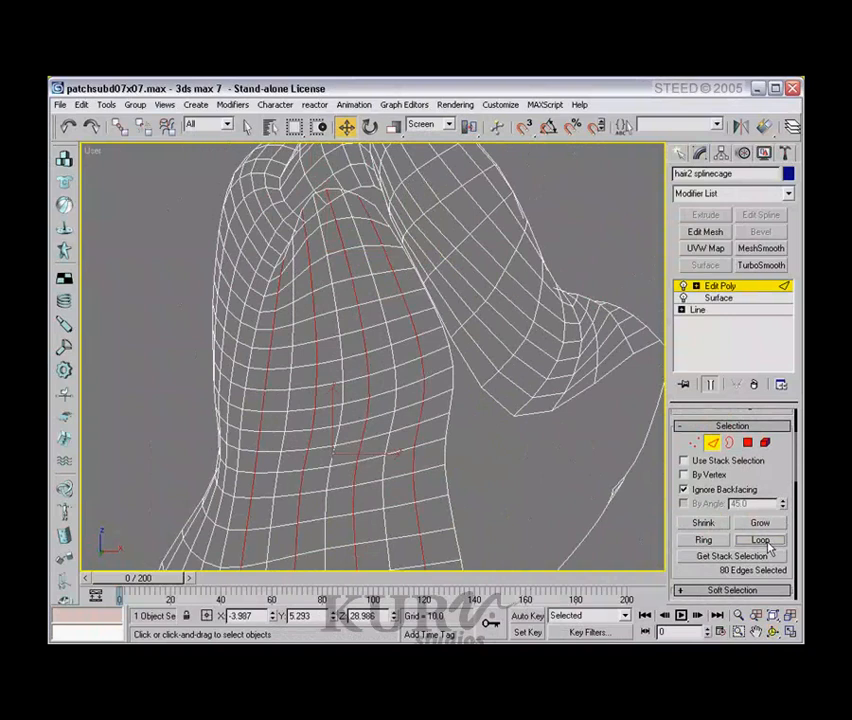
# Move the selected edge loops slightly away from the hair surface, viewed end-on, to form lengthwise ridges
pyautogui.keyDown('alt'); pyautogui.moveTo(380, 350); pyautogui.dragTo(362, 276, button='middle'); pyautogui.keyUp('alt')
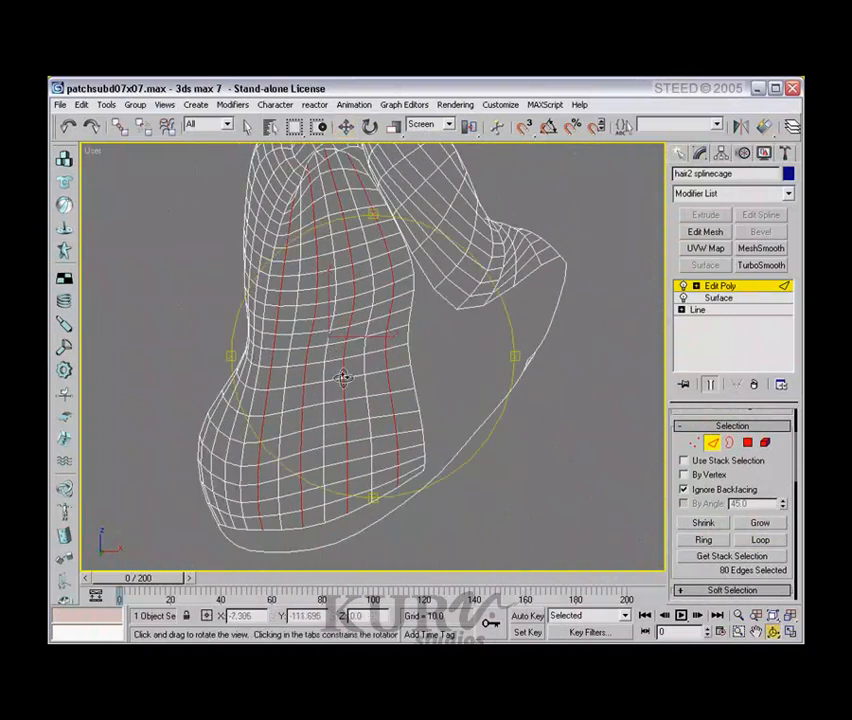
pyautogui.keyDown('alt'); pyautogui.moveTo(344, 377); pyautogui.dragTo(382, 397, button='middle'); pyautogui.keyUp('alt')
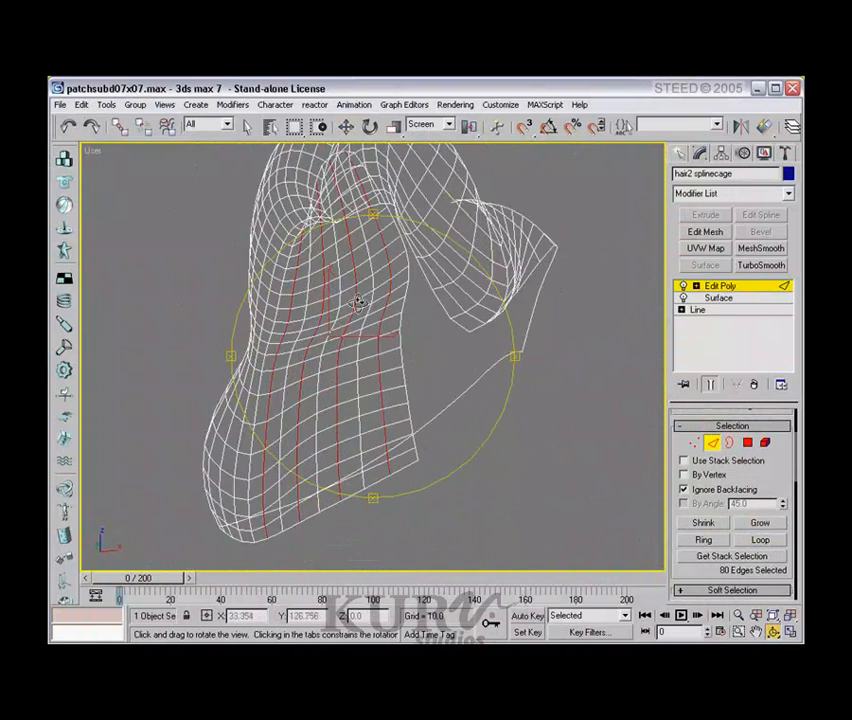
pyautogui.keyDown('alt'); pyautogui.moveTo(357, 303); pyautogui.dragTo(374, 330, button='middle'); pyautogui.keyUp('alt')
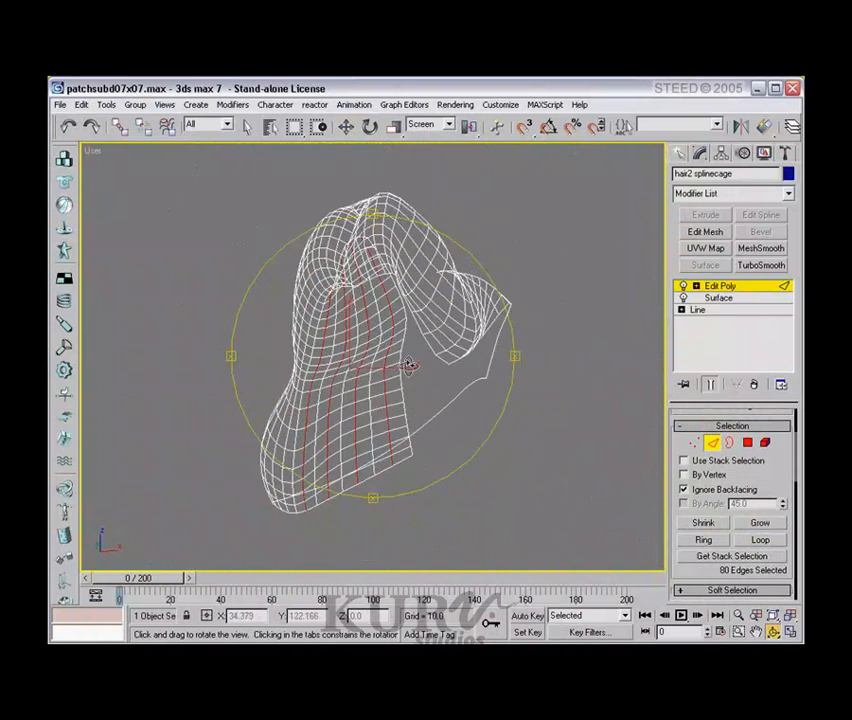
pyautogui.keyDown('alt'); pyautogui.moveTo(409, 365); pyautogui.dragTo(372, 333, button='middle'); pyautogui.keyUp('alt')
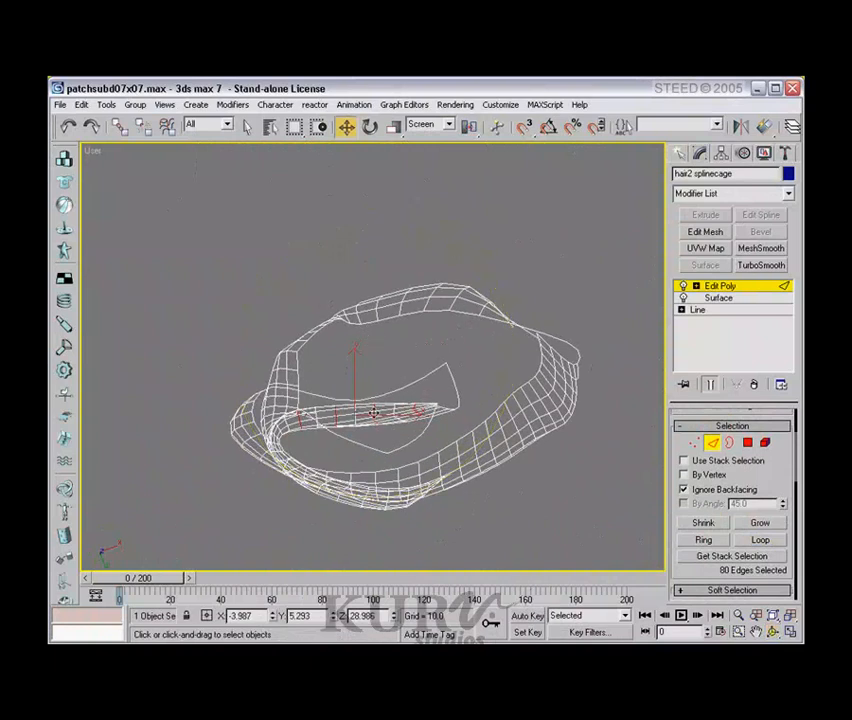
pyautogui.moveTo(372, 413); pyautogui.dragTo(376, 429)
pyautogui.keyDown('alt'); pyautogui.moveTo(339, 369); pyautogui.dragTo(371, 323, button='middle'); pyautogui.keyUp('alt')
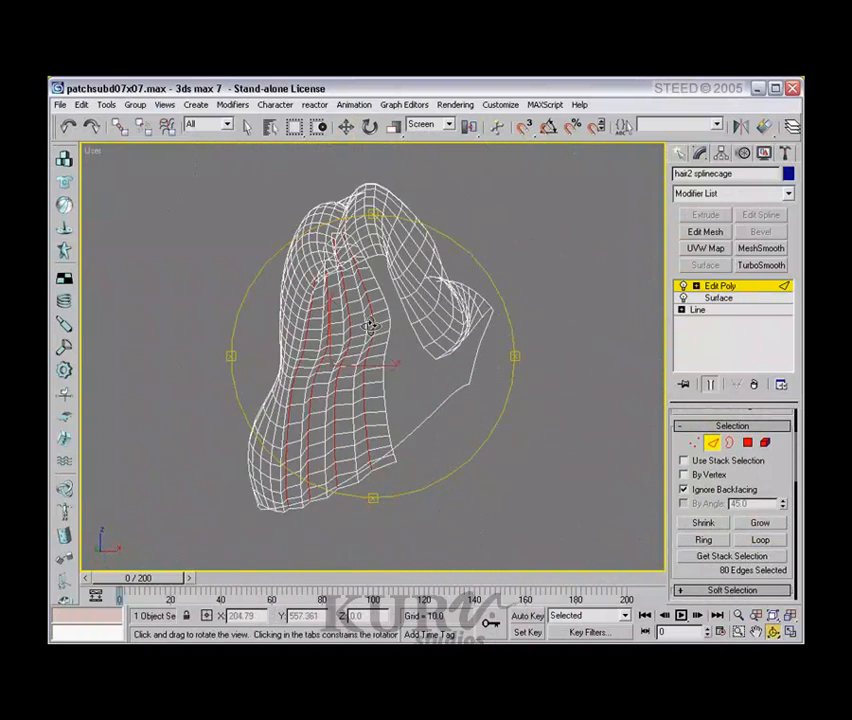
# Leave edge editing and apply a TurboSmooth modifier to the hair mesh
pyautogui.click(716, 446)
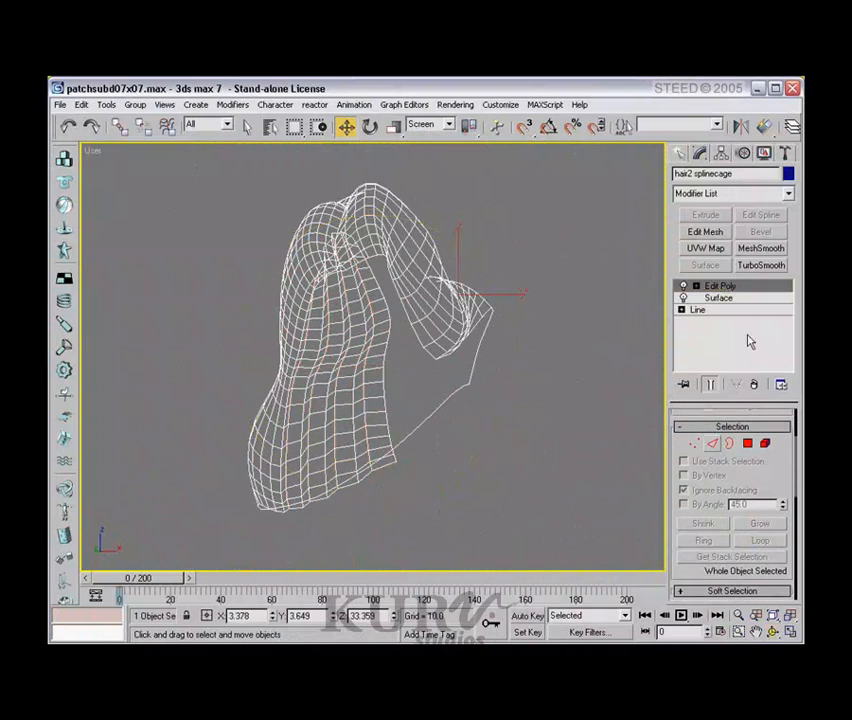
pyautogui.click(760, 266)
pyautogui.scroll(4, 390, 340)
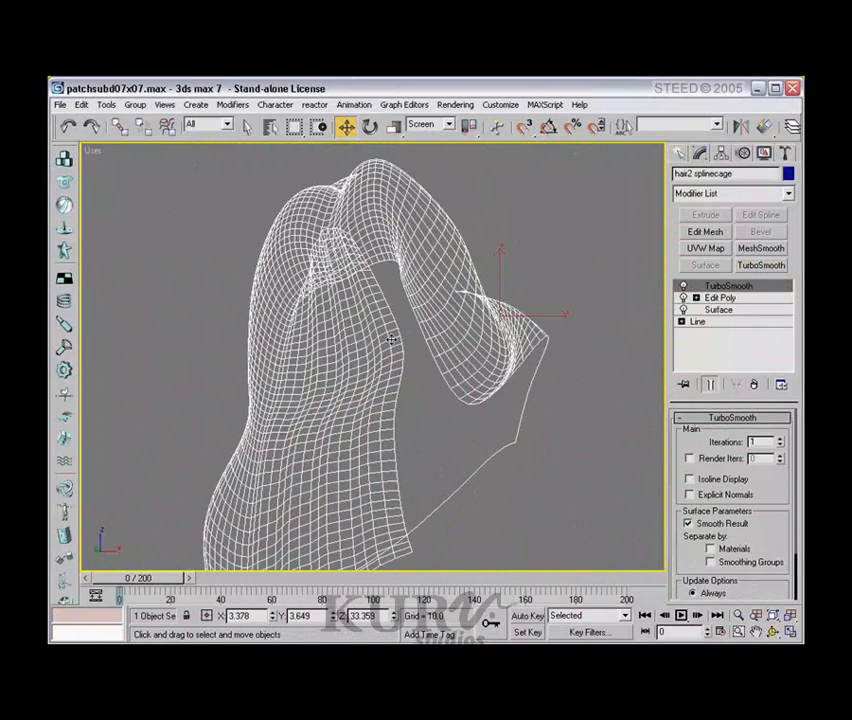
pyautogui.moveTo(405, 352); pyautogui.dragTo(434, 349, button='middle')
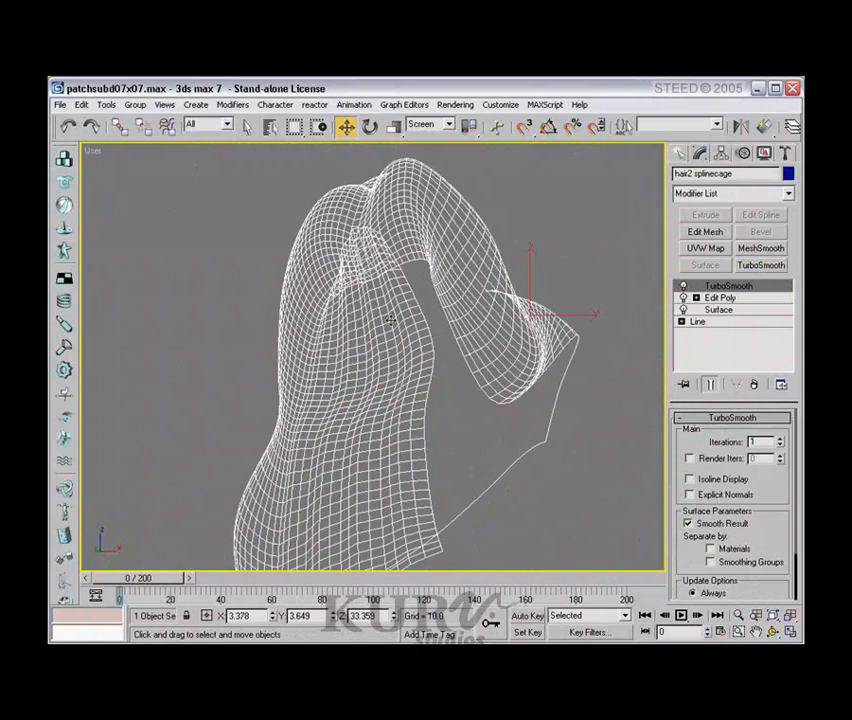
# Display the viewport smooth-shaded and raise the TurboSmooth iterations by one
pyautogui.rightClick(90, 154)
pyautogui.click(106, 158)
pyautogui.moveTo(406, 296); pyautogui.dragTo(355, 290, button='middle')
pyautogui.hotkey('ctrl', 'r')
pyautogui.moveTo(413, 371); pyautogui.dragTo(367, 320)
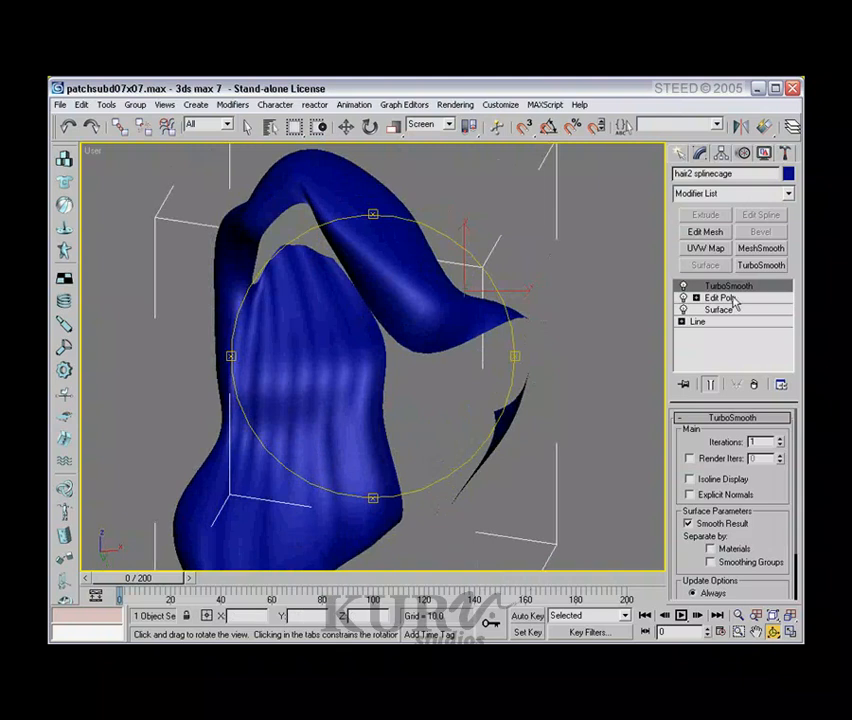
pyautogui.click(781, 440)
pyautogui.moveTo(432, 377)
pyautogui.mouseDown()
pyautogui.moveTo(380, 308)
pyautogui.moveTo(377, 270)
pyautogui.moveTo(380, 344)
pyautogui.moveTo(432, 405)
pyautogui.moveTo(303, 260)
pyautogui.moveTo(316, 367)
pyautogui.moveTo(401, 409)
pyautogui.moveTo(430, 340)
pyautogui.moveTo(370, 375)
pyautogui.moveTo(340, 327)
pyautogui.moveTo(445, 363)
pyautogui.moveTo(323, 365)
pyautogui.moveTo(322, 290)
pyautogui.moveTo(344, 340)
pyautogui.moveTo(406, 377)
pyautogui.moveTo(425, 370)
pyautogui.mouseUp()
# Return to the Edit Poly modifier beneath TurboSmooth and resume edge-level editing
pyautogui.click(727, 299)
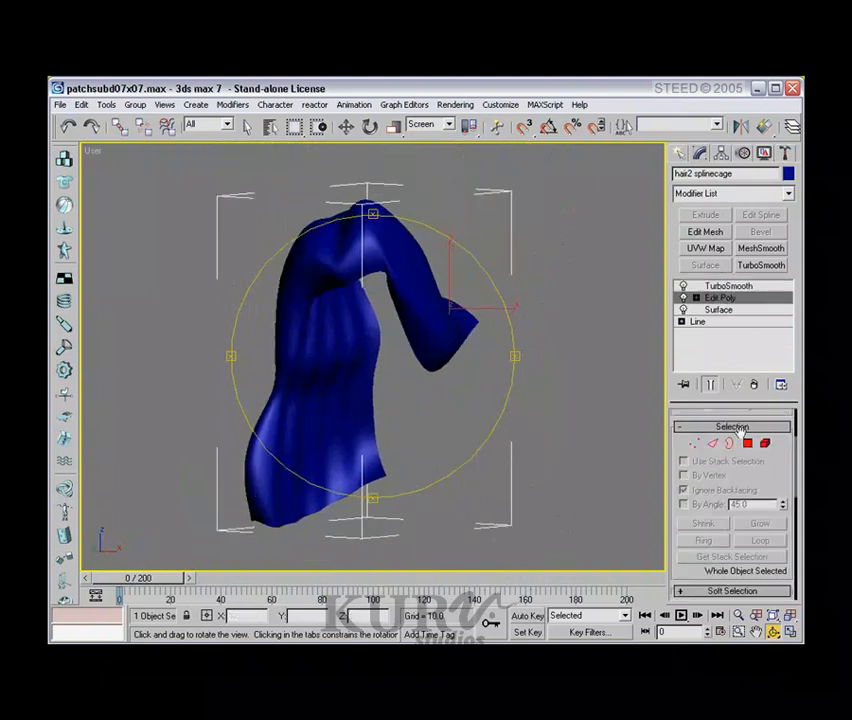
pyautogui.click(713, 444)
pyautogui.scroll(3, 430, 300)
pyautogui.moveTo(397, 264); pyautogui.dragTo(414, 342, button='middle')
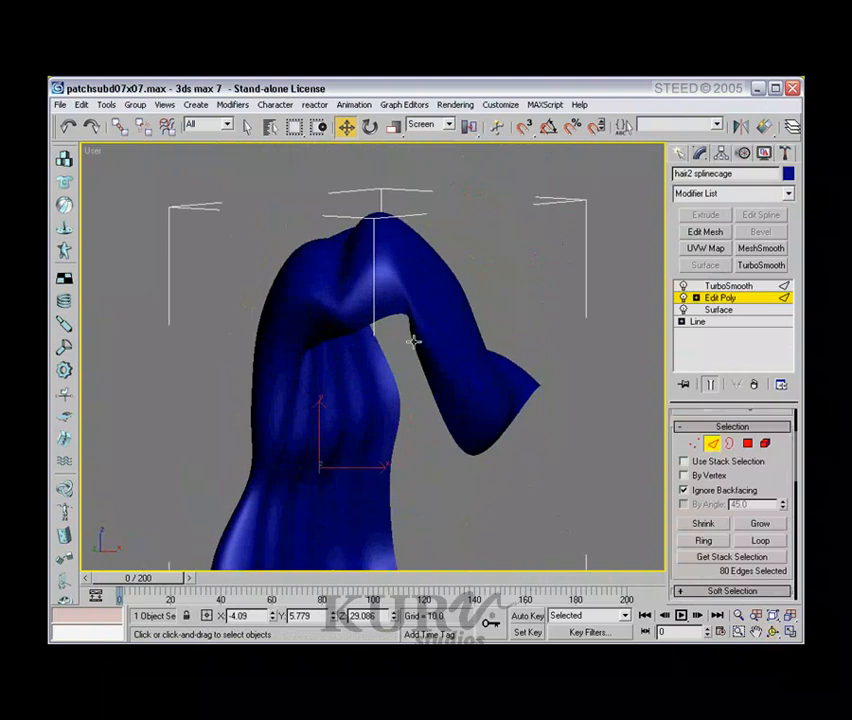
# Set the viewport to wireframe and turn off the end-result display so the unsmoothed mesh shows
pyautogui.rightClick(88, 152)
pyautogui.click(114, 173)
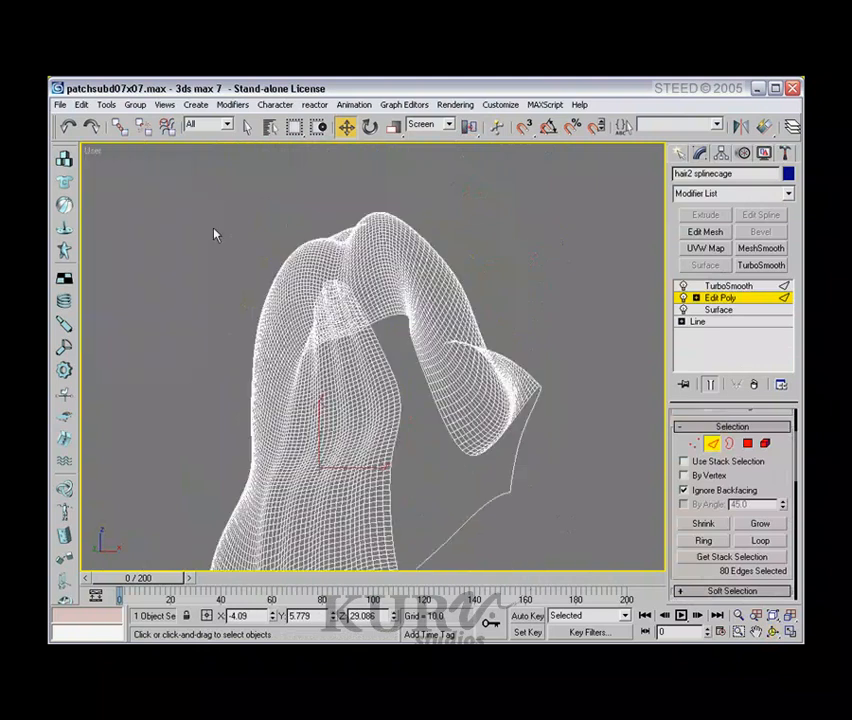
pyautogui.moveTo(215, 234); pyautogui.dragTo(345, 288, button='middle')
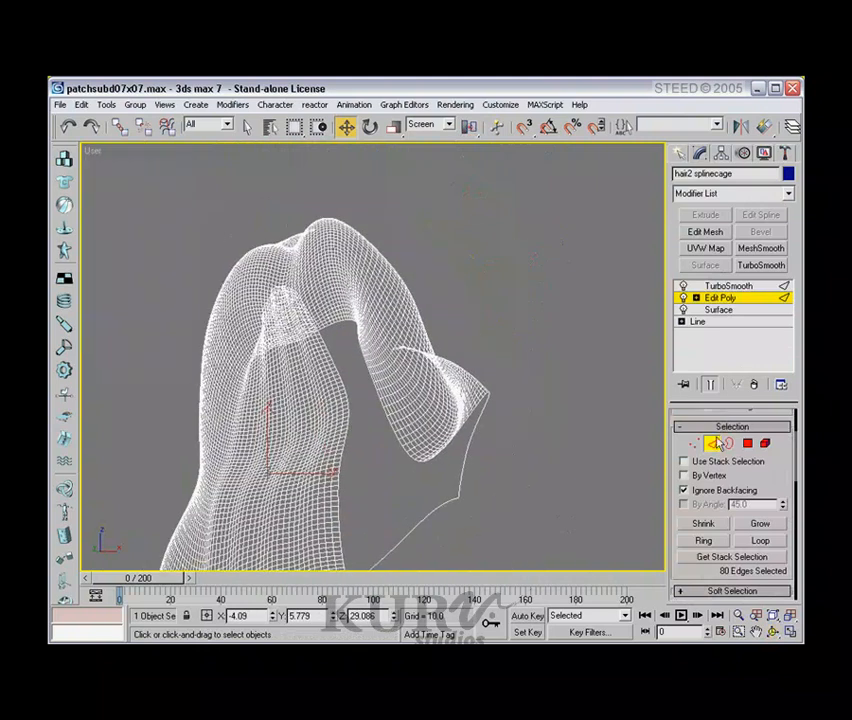
pyautogui.click(713, 386)
# Try to select an edge at the lower hem of the hair
pyautogui.moveTo(420, 356); pyautogui.dragTo(433, 332, button='middle')
pyautogui.hotkey('ctrl', 'r')
pyautogui.moveTo(348, 338); pyautogui.dragTo(405, 262)
pyautogui.press('w')
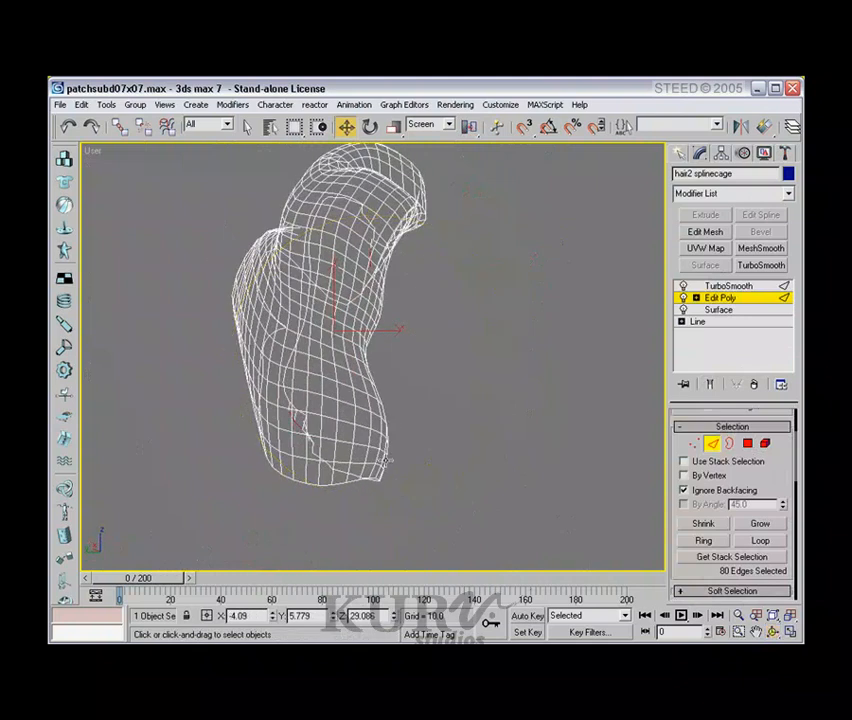
pyautogui.click(361, 472)
# Select five consecutive edges one row in from the lower border of the side hair strand
pyautogui.hotkey('ctrl', 'r')
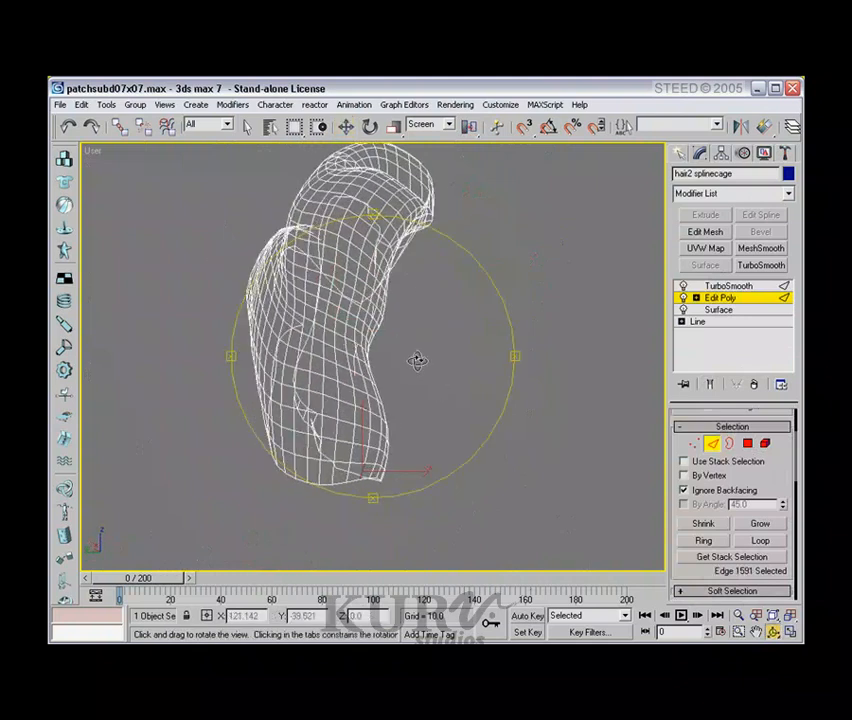
pyautogui.moveTo(418, 359); pyautogui.dragTo(228, 377)
pyautogui.moveTo(360, 380); pyautogui.dragTo(276, 379, button='middle')
pyautogui.scroll(4, 276, 379)
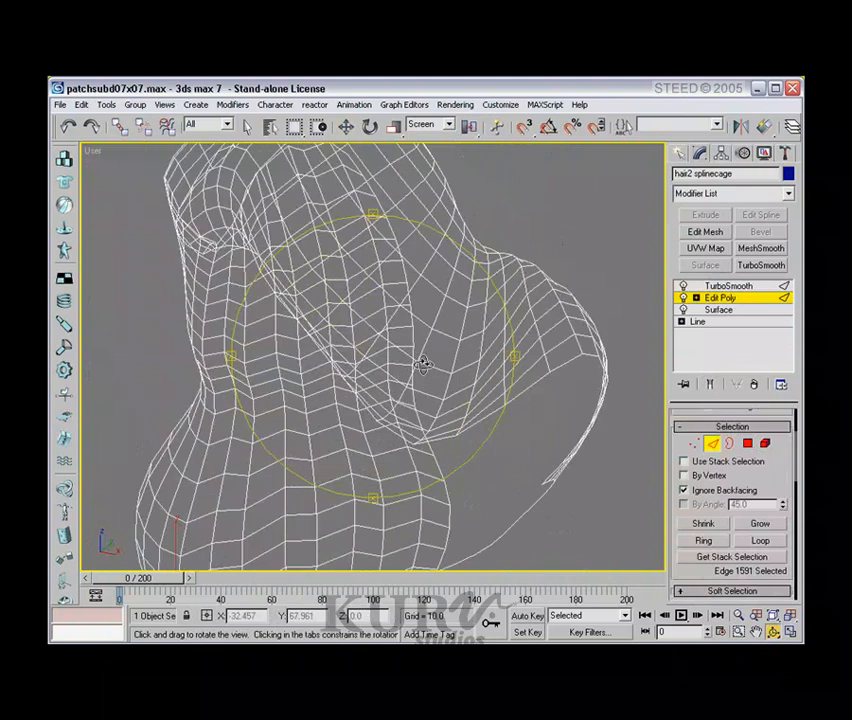
pyautogui.moveTo(424, 363); pyautogui.dragTo(458, 369)
pyautogui.press('w')
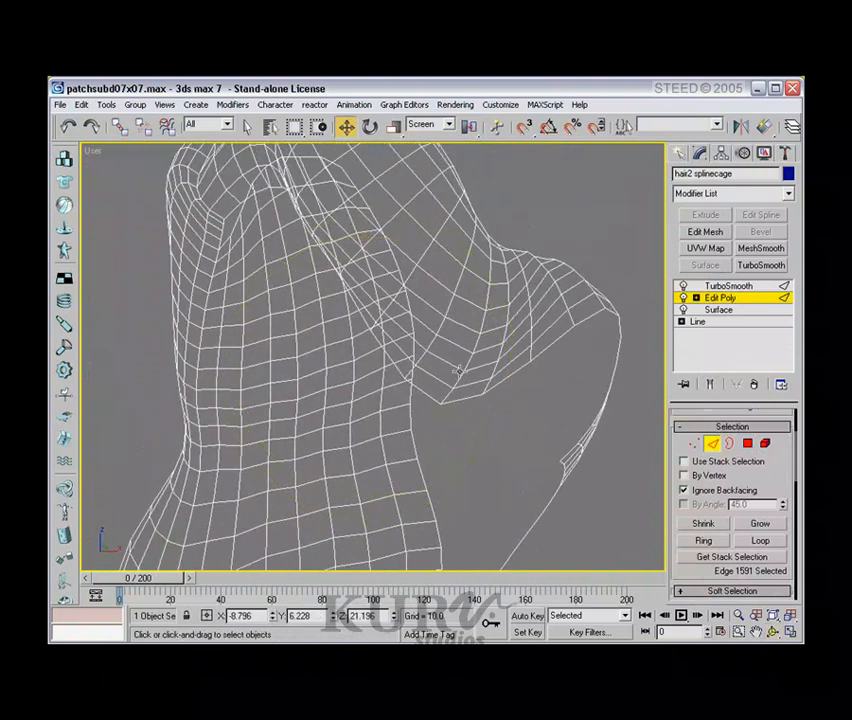
pyautogui.click(453, 365)
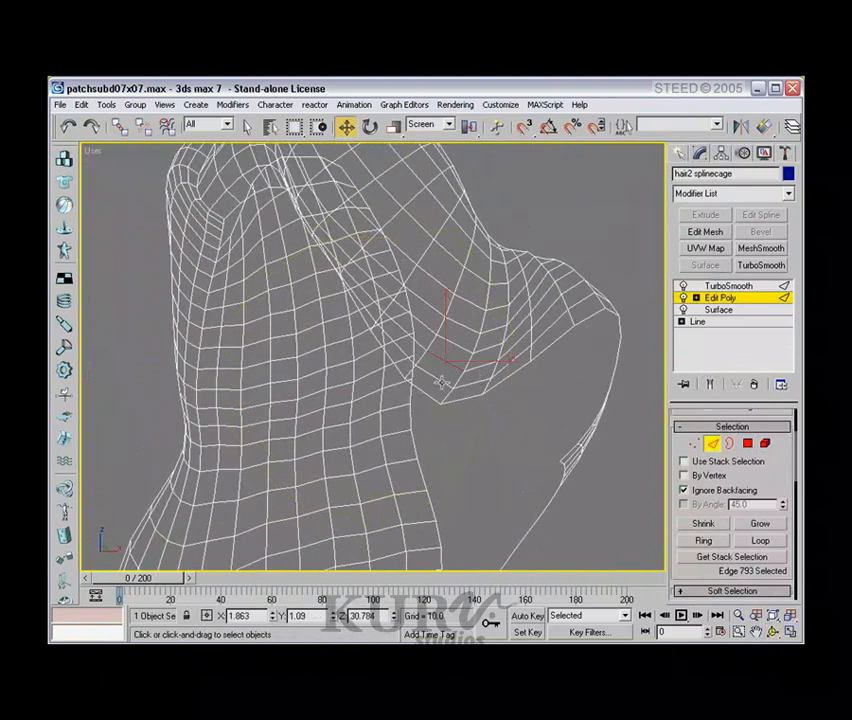
pyautogui.click(441, 383)
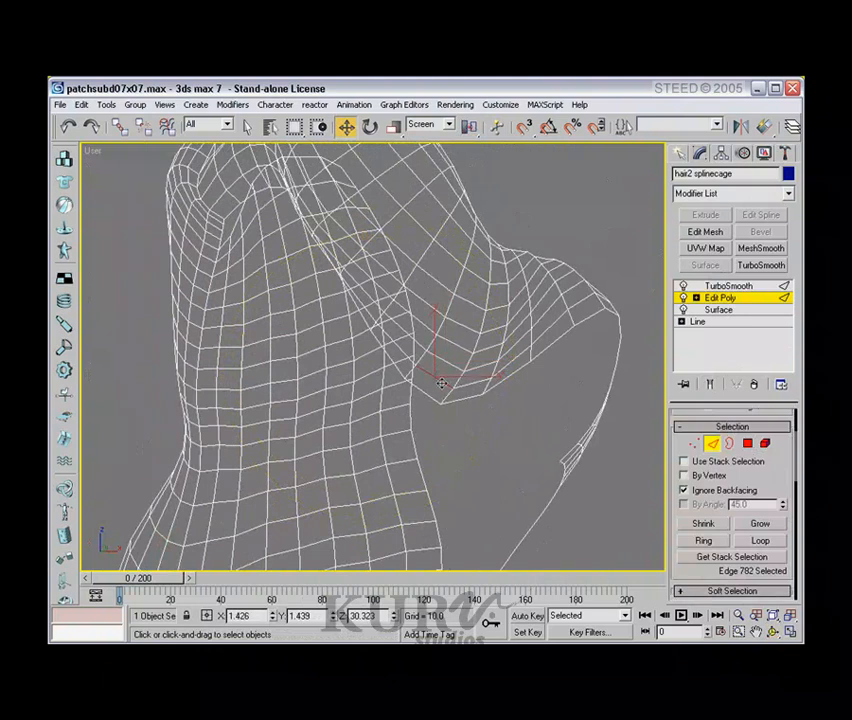
pyautogui.keyDown('ctrl'); pyautogui.click(472, 383); pyautogui.keyUp('ctrl')
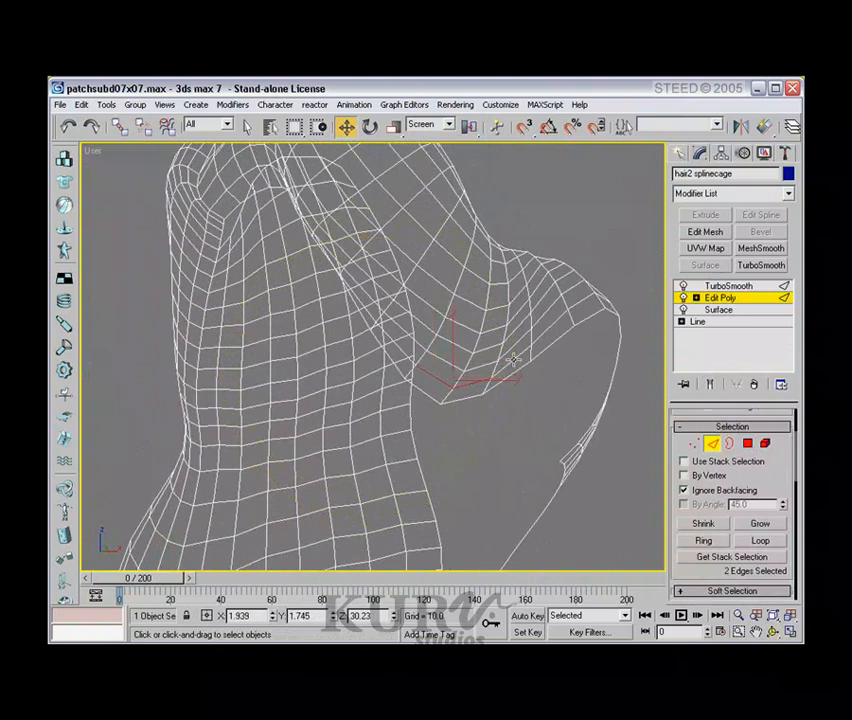
pyautogui.keyDown('ctrl'); pyautogui.click(513, 359); pyautogui.keyUp('ctrl')
pyautogui.keyDown('ctrl'); pyautogui.click(553, 322); pyautogui.keyUp('ctrl')
pyautogui.keyDown('ctrl'); pyautogui.click(583, 301); pyautogui.keyUp('ctrl')
# Deselect the two edges at the side strand's lowest tip, keeping the three edges along its rising border
pyautogui.hotkey('ctrl', 'r')
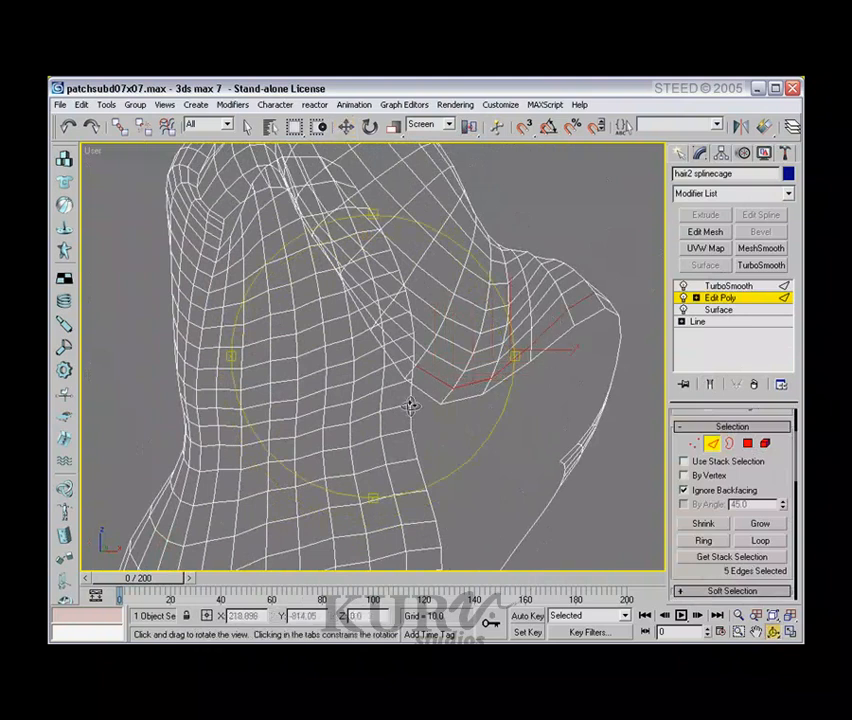
pyautogui.moveTo(411, 405); pyautogui.dragTo(403, 371)
pyautogui.press('w')
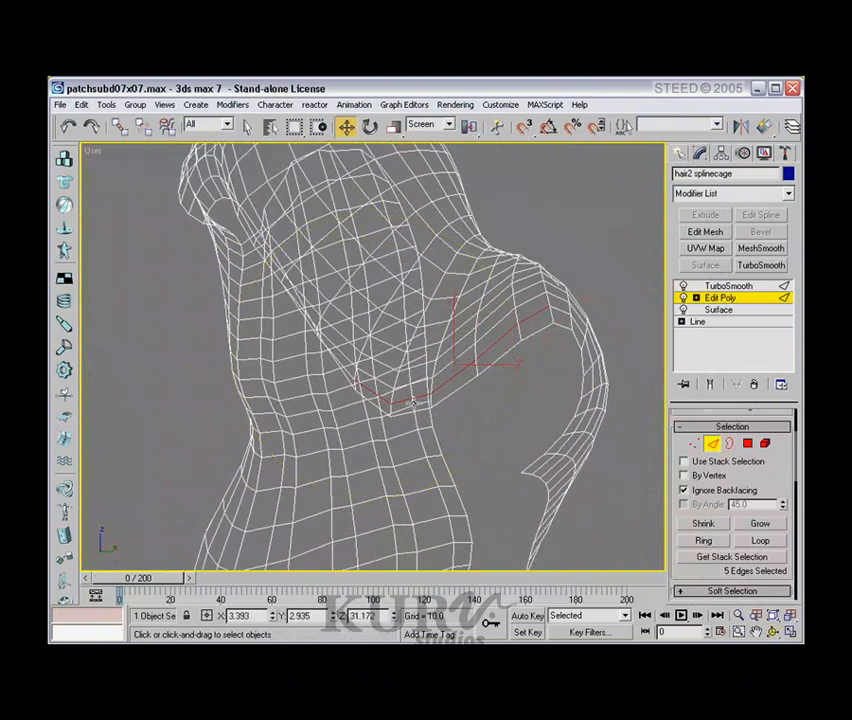
pyautogui.keyDown('alt'); pyautogui.click(405, 402); pyautogui.keyUp('alt')
pyautogui.keyDown('alt'); pyautogui.click(382, 401); pyautogui.keyUp('alt')
pyautogui.moveTo(491, 398); pyautogui.dragTo(400, 381, button='middle')
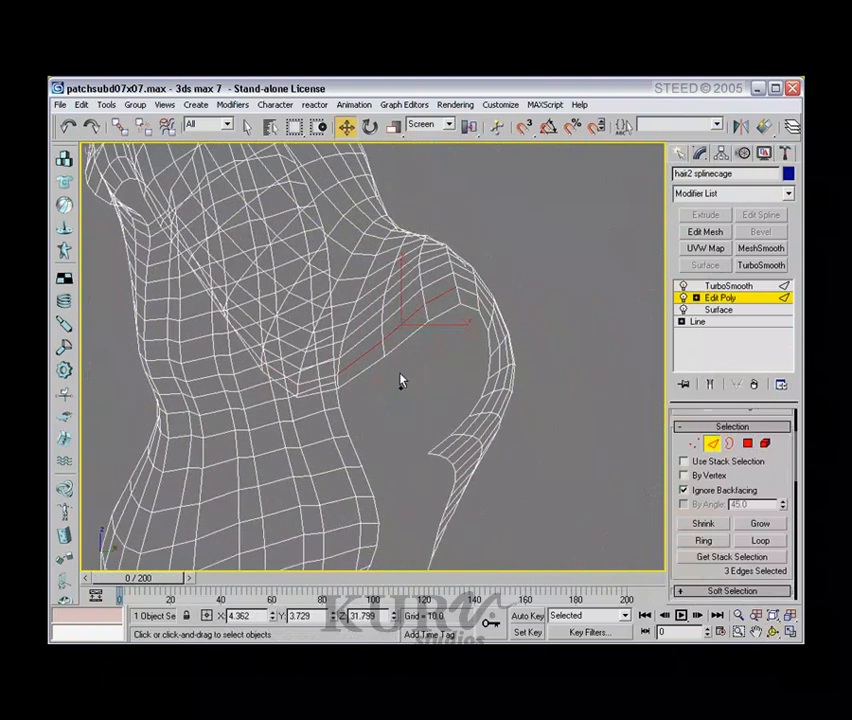
pyautogui.hotkey('ctrl', 'r')
pyautogui.moveTo(430, 354); pyautogui.dragTo(393, 333)
pyautogui.press('w')
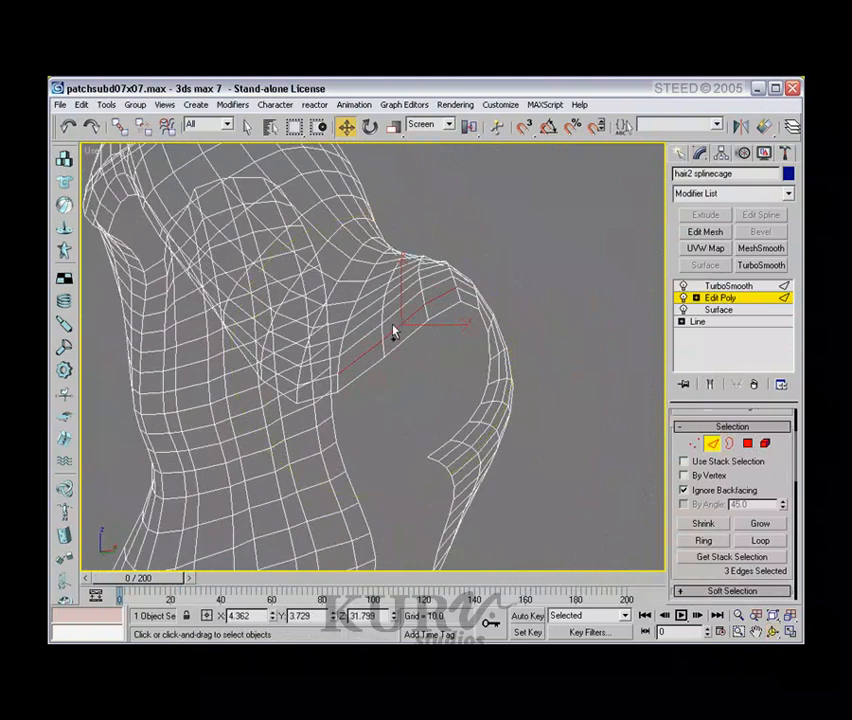
# Add six edges from the alternate rows above to the selected border-row edges on the side hair strand, making nine in total
pyautogui.keyDown('ctrl'); pyautogui.click(383, 311); pyautogui.keyUp('ctrl')
pyautogui.keyDown('ctrl'); pyautogui.click(406, 290); pyautogui.keyUp('ctrl')
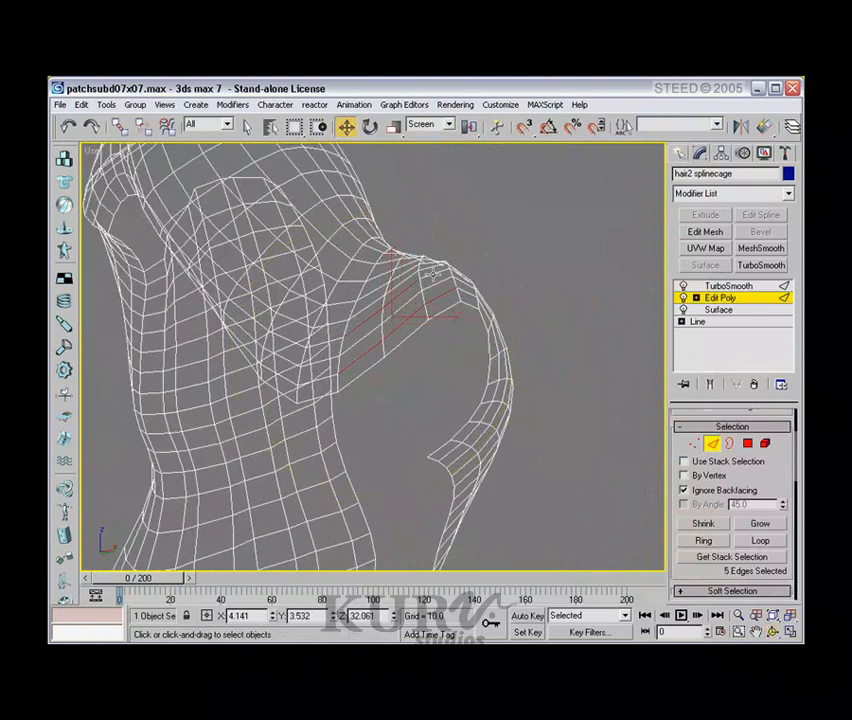
pyautogui.keyDown('ctrl'); pyautogui.click(437, 273); pyautogui.keyUp('ctrl')
pyautogui.hotkey('ctrl', 'r')
pyautogui.moveTo(434, 280); pyautogui.dragTo(424, 376)
pyautogui.press('w')
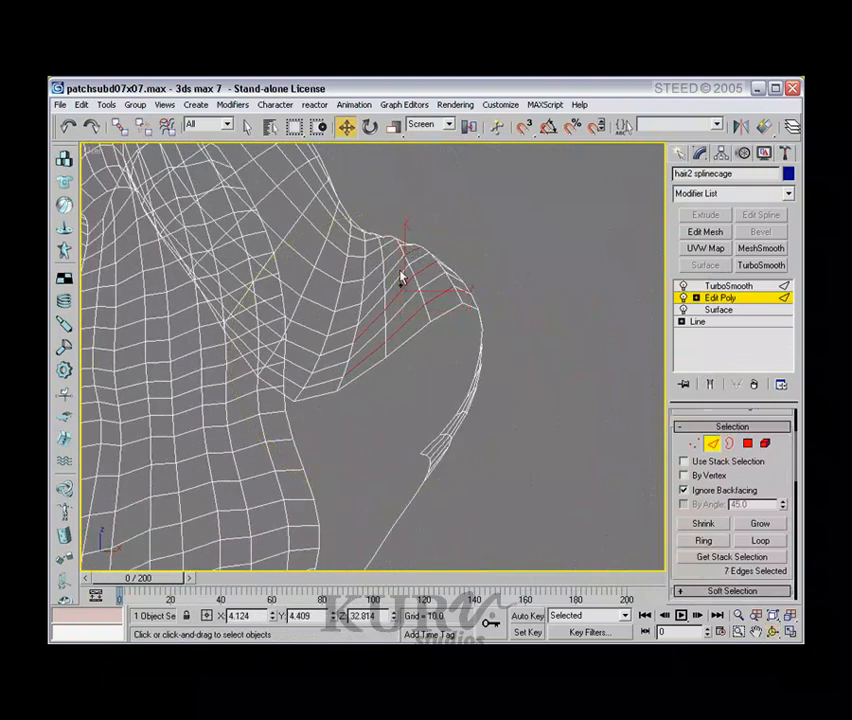
pyautogui.keyDown('ctrl'); pyautogui.click(394, 271); pyautogui.keyUp('ctrl')
pyautogui.keyDown('ctrl'); pyautogui.click(375, 290); pyautogui.keyUp('ctrl')
# Move the nine selected edges slightly upward and outward from the side strand's surface to form raised ridges
pyautogui.hotkey('ctrl', 'r')
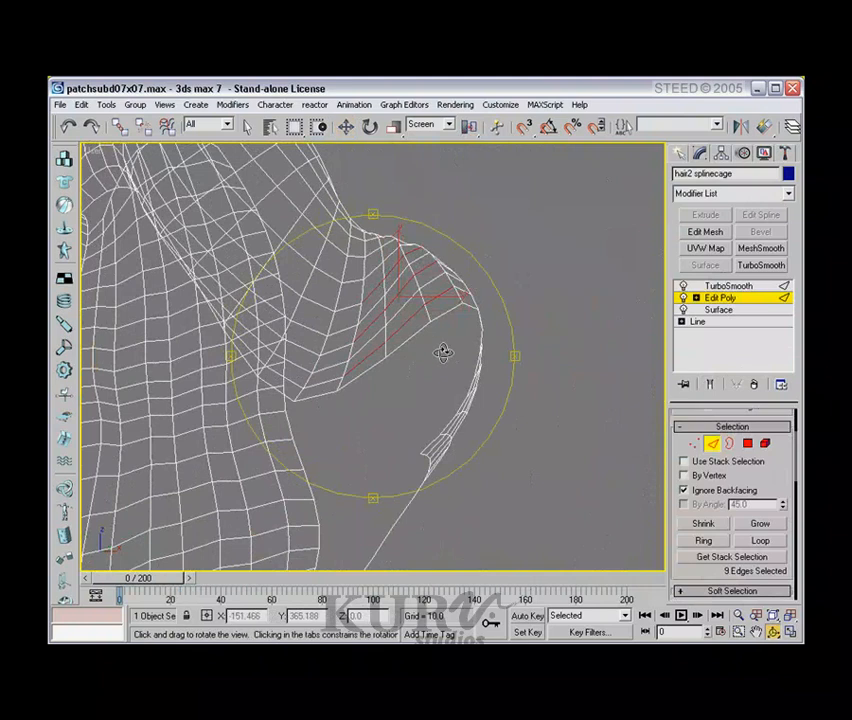
pyautogui.moveTo(443, 354); pyautogui.dragTo(255, 374)
pyautogui.press('w')
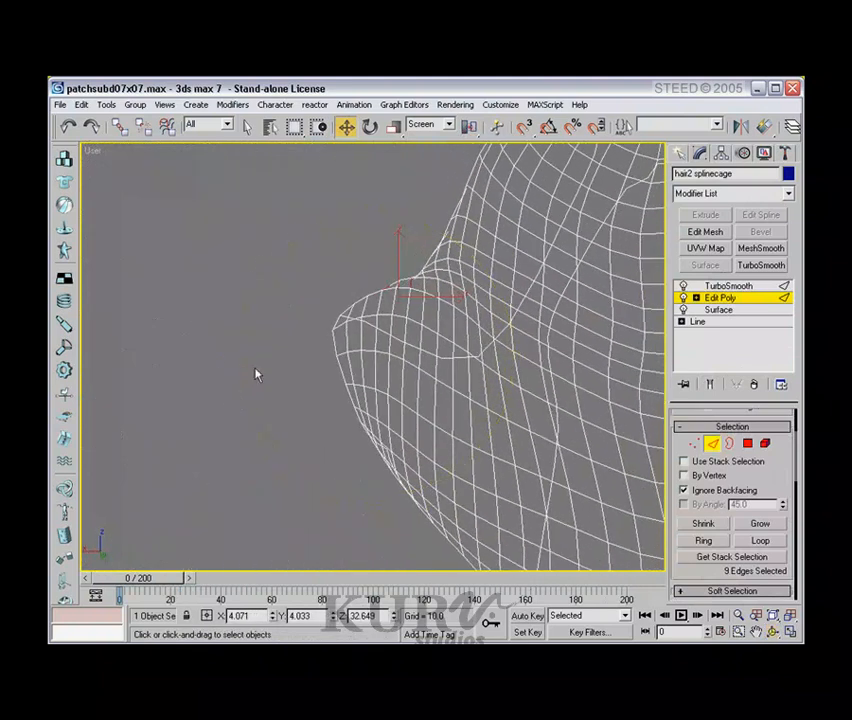
pyautogui.moveTo(413, 285); pyautogui.dragTo(410, 277)
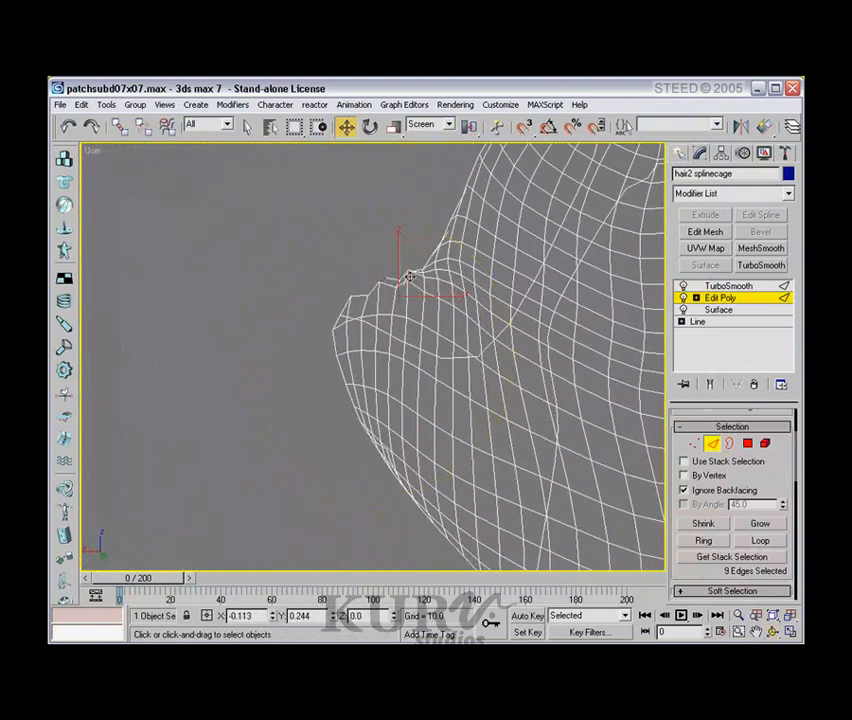
# Check the ridged side strand in smoothed, shaded display, and return to the unsmoothed wireframe mesh
pyautogui.hotkey('ctrl', 'r')
pyautogui.moveTo(344, 335); pyautogui.dragTo(532, 340)
pyautogui.moveTo(490, 262)
pyautogui.mouseDown()
pyautogui.moveTo(586, 367)
pyautogui.moveTo(380, 373)
pyautogui.moveTo(450, 322)
pyautogui.moveTo(280, 434)
pyautogui.moveTo(342, 390)
pyautogui.moveTo(335, 354)
pyautogui.mouseUp()
pyautogui.rightClick(95, 150)
pyautogui.click(133, 160)
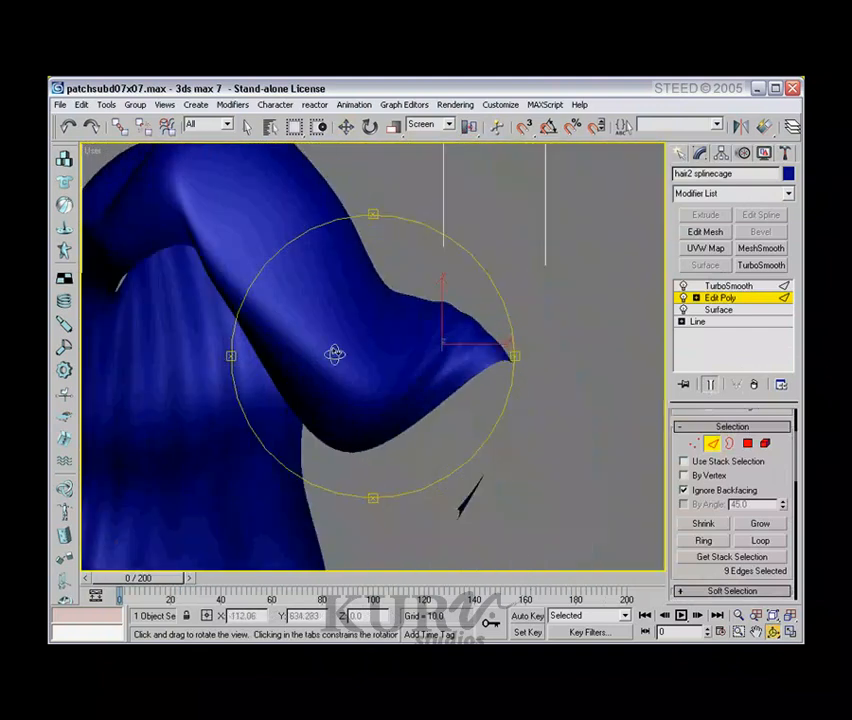
pyautogui.rightClick(92, 155)
pyautogui.click(108, 169)
pyautogui.moveTo(440, 345); pyautogui.dragTo(392, 354)
pyautogui.click(711, 386)
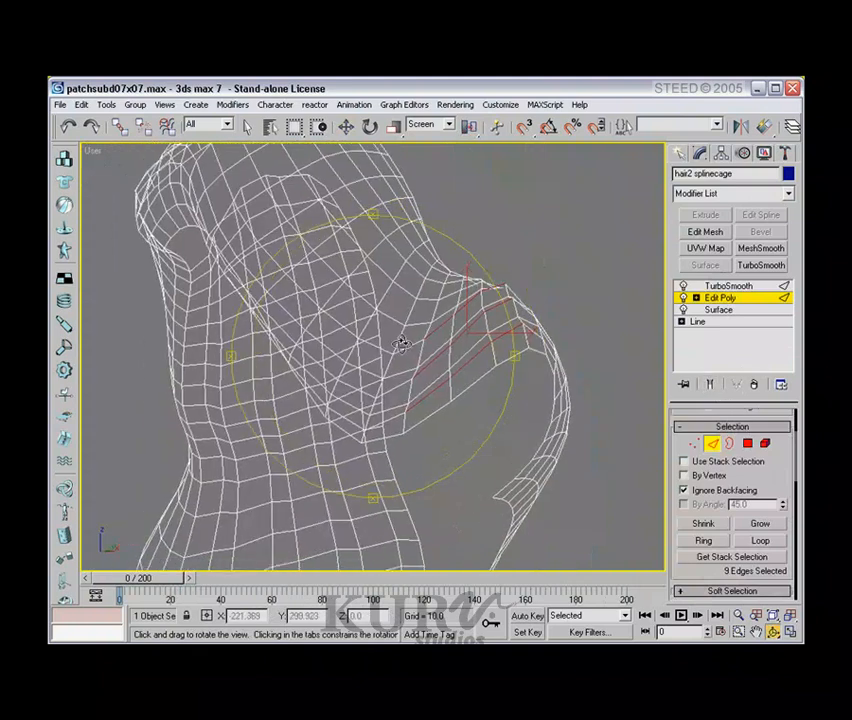
# Make a new selection of seven edges continuing the alternate ridge rows around the side strand's lower corner
pyautogui.press('w')
pyautogui.click(413, 337)
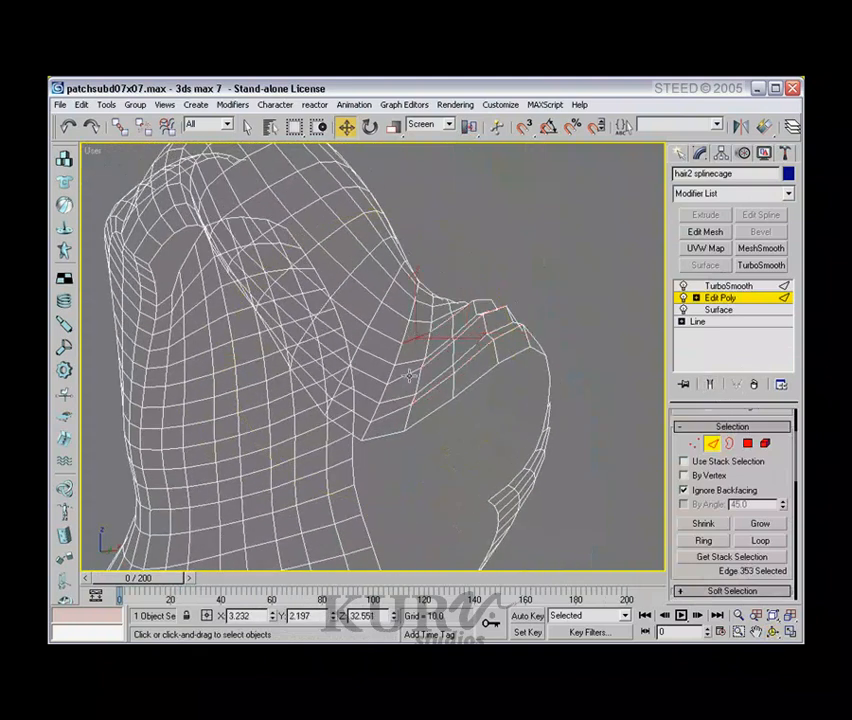
pyautogui.keyDown('ctrl'); pyautogui.click(409, 376); pyautogui.keyUp('ctrl')
pyautogui.keyDown('ctrl'); pyautogui.click(398, 410); pyautogui.keyUp('ctrl')
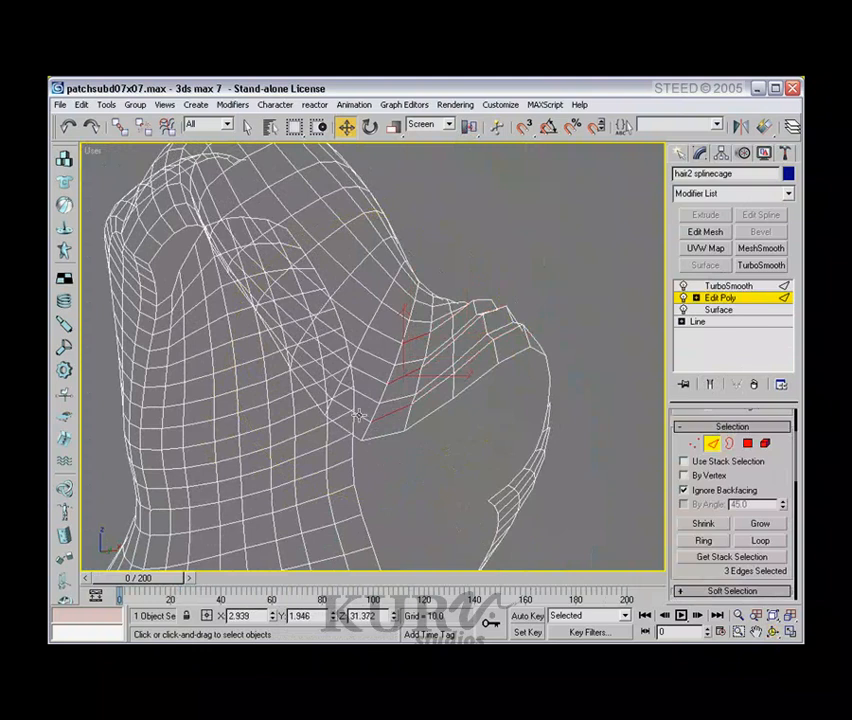
pyautogui.keyDown('ctrl'); pyautogui.click(356, 408); pyautogui.keyUp('ctrl')
pyautogui.keyDown('ctrl'); pyautogui.click(378, 379); pyautogui.keyUp('ctrl')
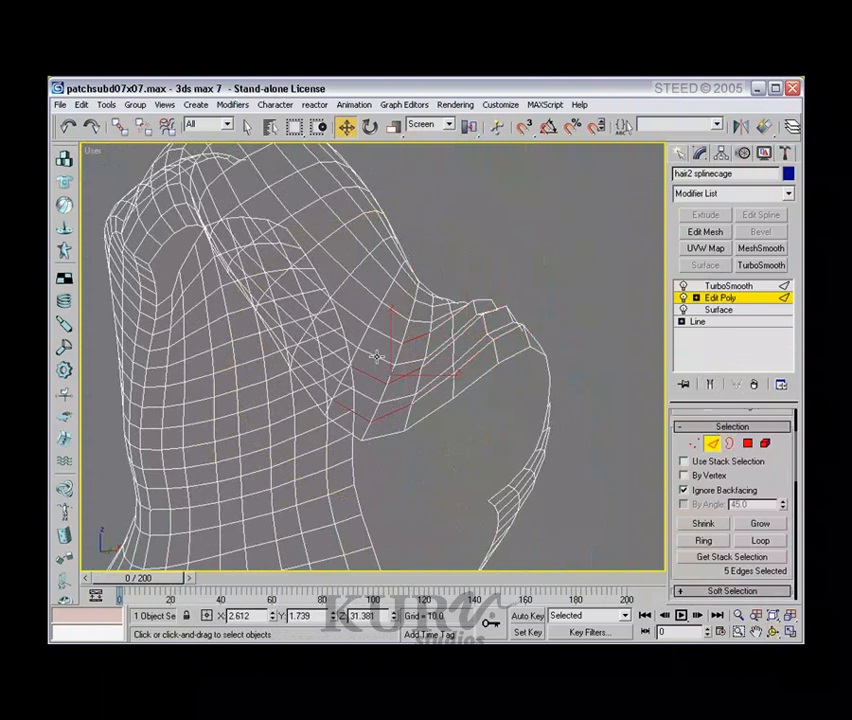
pyautogui.keyDown('ctrl'); pyautogui.click(380, 339); pyautogui.keyUp('ctrl')
pyautogui.keyDown('alt'); pyautogui.moveTo(314, 352); pyautogui.dragTo(383, 326, button='middle'); pyautogui.keyUp('alt')
pyautogui.keyDown('ctrl'); pyautogui.click(371, 368); pyautogui.keyUp('ctrl')
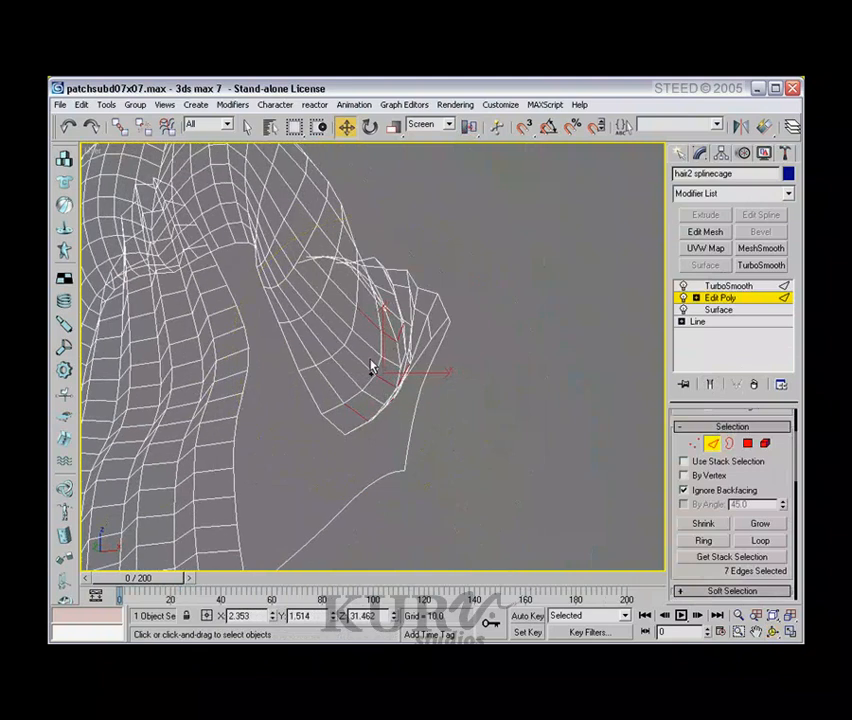
# Extend the edge selection to thirteen by following the alternate rows along the inner face of the side strand
pyautogui.keyDown('ctrl'); pyautogui.click(360, 362); pyautogui.keyUp('ctrl')
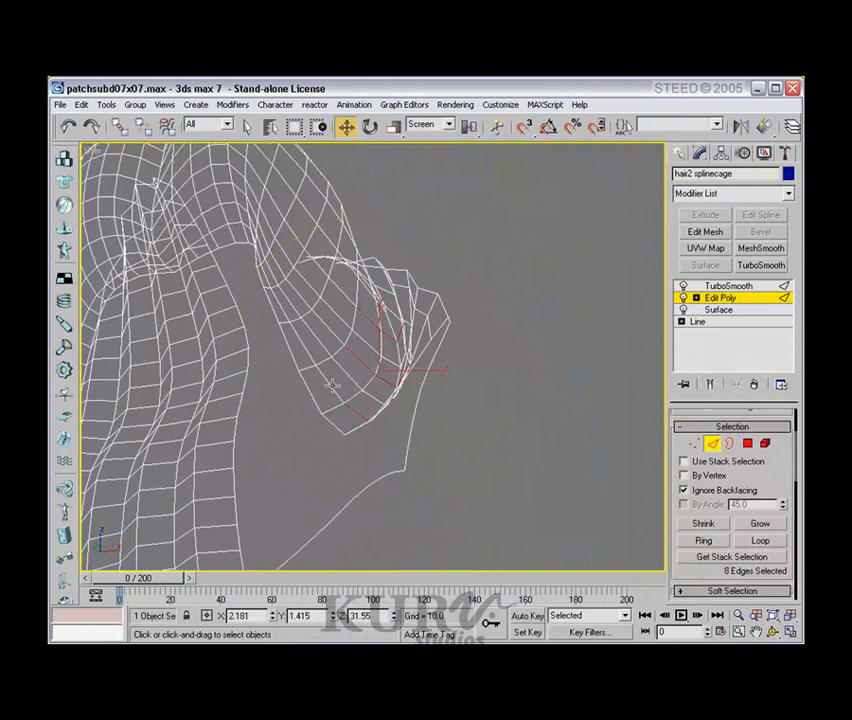
pyautogui.keyDown('ctrl'); pyautogui.click(333, 385); pyautogui.keyUp('ctrl')
pyautogui.keyDown('alt'); pyautogui.moveTo(333, 386); pyautogui.dragTo(342, 355, button='middle'); pyautogui.keyUp('alt')
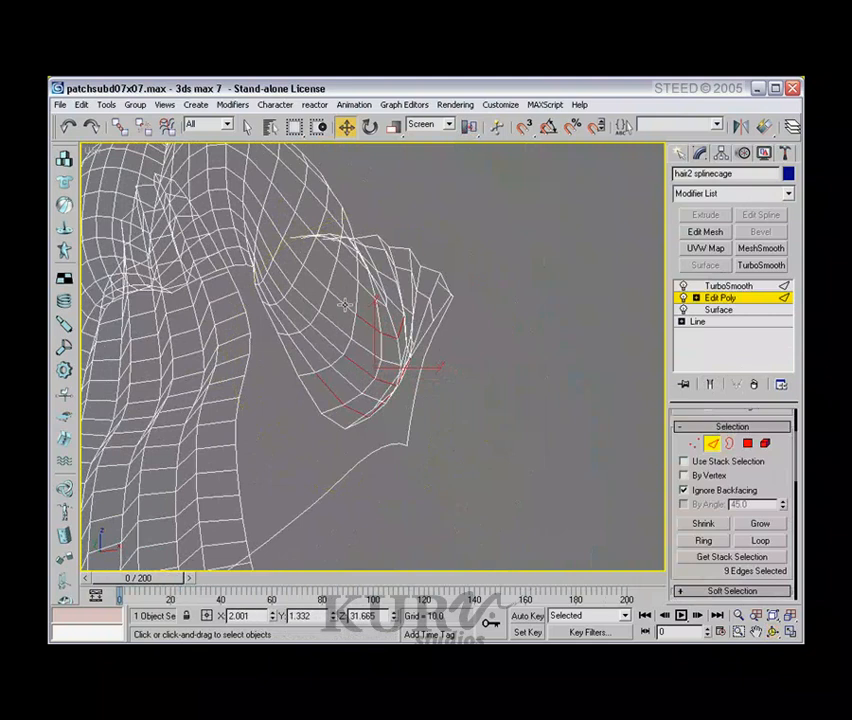
pyautogui.keyDown('ctrl'); pyautogui.click(346, 309); pyautogui.keyUp('ctrl')
pyautogui.keyDown('ctrl'); pyautogui.click(326, 339); pyautogui.keyUp('ctrl')
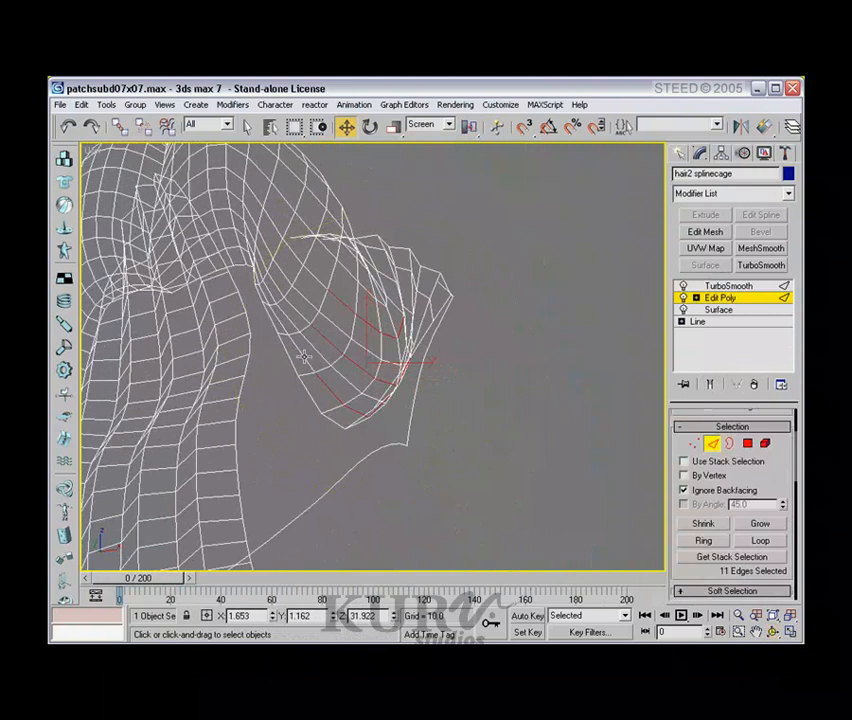
pyautogui.keyDown('ctrl'); pyautogui.click(304, 357); pyautogui.keyUp('ctrl')
pyautogui.keyDown('ctrl'); pyautogui.click(307, 314); pyautogui.keyUp('ctrl')
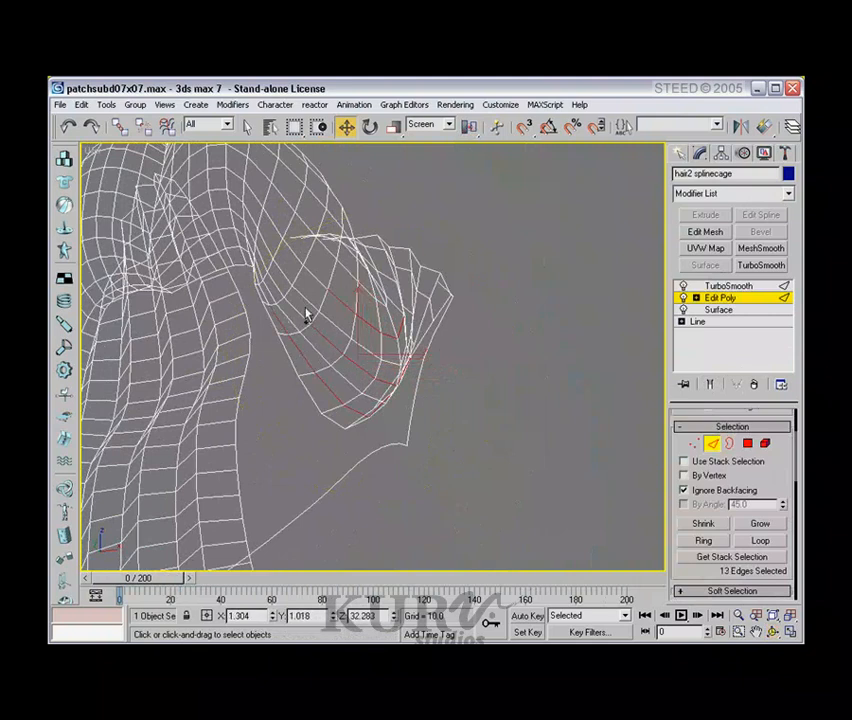
# Add the remaining edges at the far inner end of the three alternate rows, for eighteen selected edges
pyautogui.keyDown('ctrl'); pyautogui.click(313, 281); pyautogui.keyUp('ctrl')
pyautogui.keyDown('ctrl'); pyautogui.click(311, 280); pyautogui.keyUp('ctrl')
pyautogui.keyDown('ctrl'); pyautogui.click(291, 268); pyautogui.keyUp('ctrl')
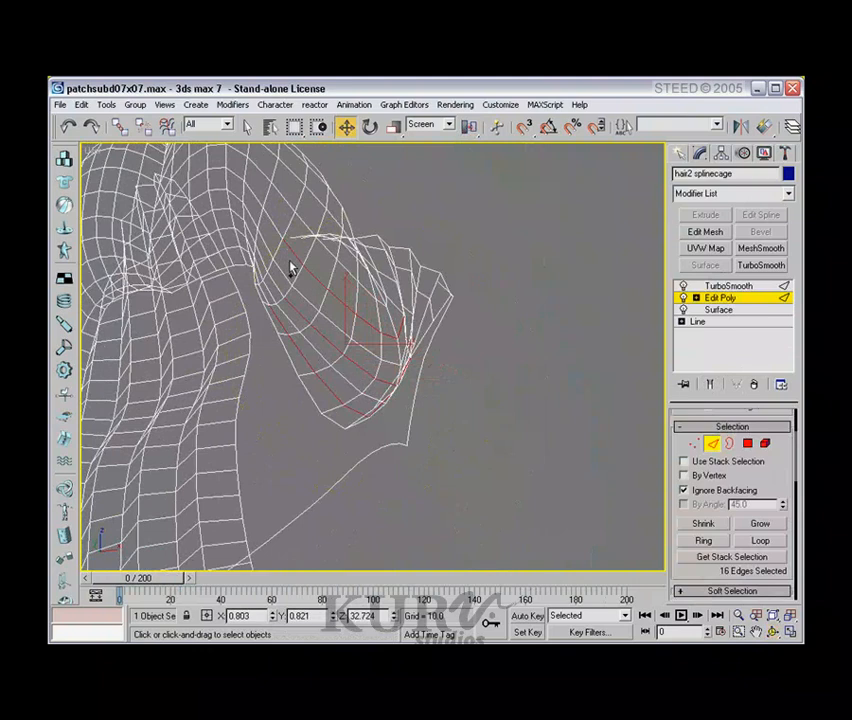
pyautogui.keyDown('ctrl'); pyautogui.click(276, 288); pyautogui.keyUp('ctrl')
pyautogui.keyDown('ctrl'); pyautogui.click(264, 297); pyautogui.keyUp('ctrl')
# Move the eighteen selected edges slightly outward to continue the ridges around the strand's lower corner
pyautogui.keyDown('alt'); pyautogui.moveTo(264, 297); pyautogui.dragTo(436, 383, button='middle'); pyautogui.keyUp('alt')
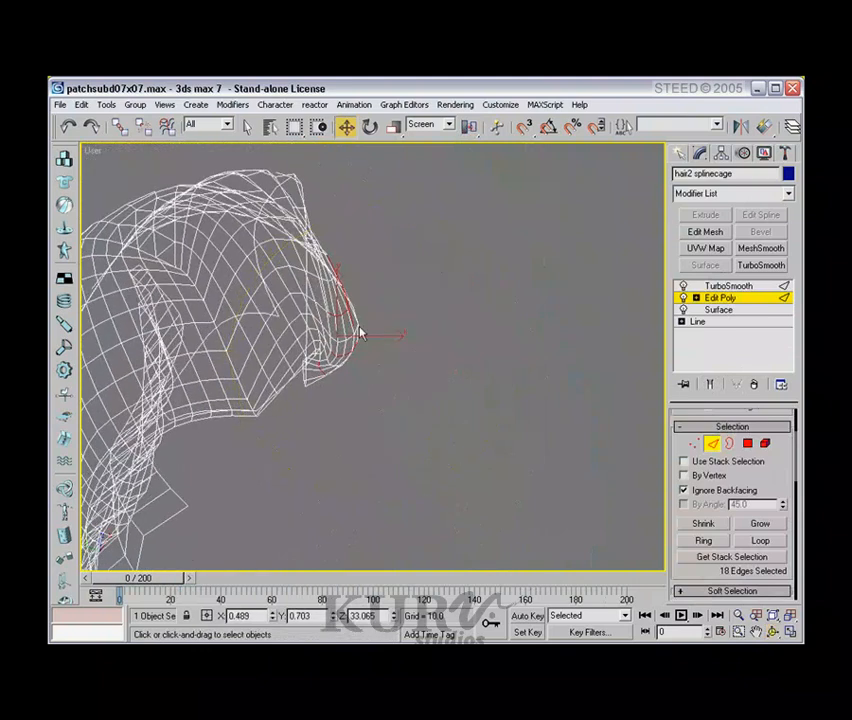
pyautogui.moveTo(361, 333)
pyautogui.keyDown('alt'); pyautogui.mouseDown(button='middle')
pyautogui.moveTo(390, 344)
pyautogui.moveTo(349, 316)
pyautogui.mouseUp(button='middle'); pyautogui.keyUp('alt')
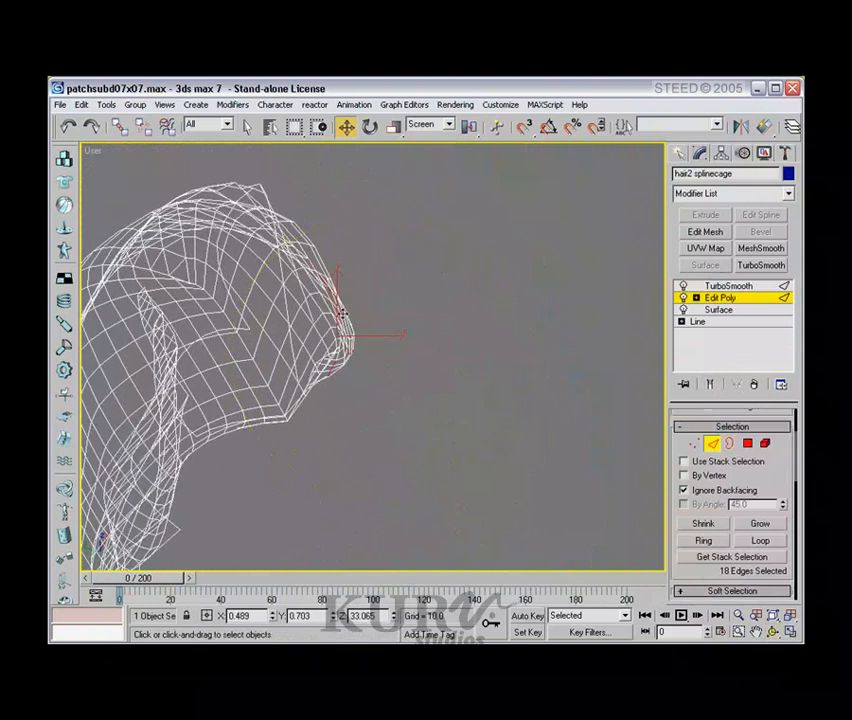
pyautogui.moveTo(341, 315); pyautogui.dragTo(355, 314)
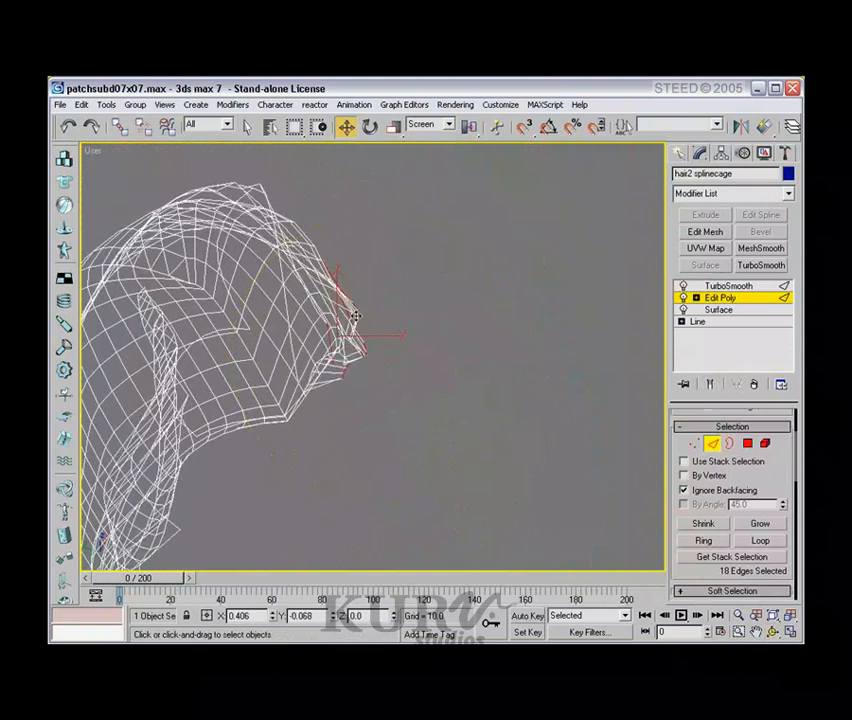
# Select eight consecutive edges along a single row running across the hair above the ridged side strand
pyautogui.keyDown('alt'); pyautogui.moveTo(352, 318); pyautogui.dragTo(408, 382, button='middle'); pyautogui.keyUp('alt')
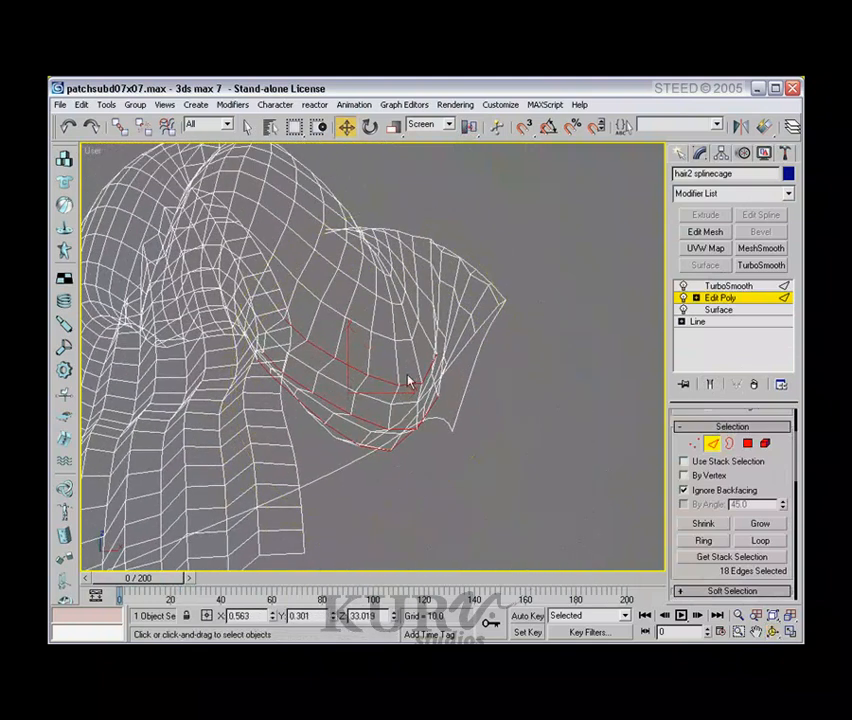
pyautogui.click(396, 304)
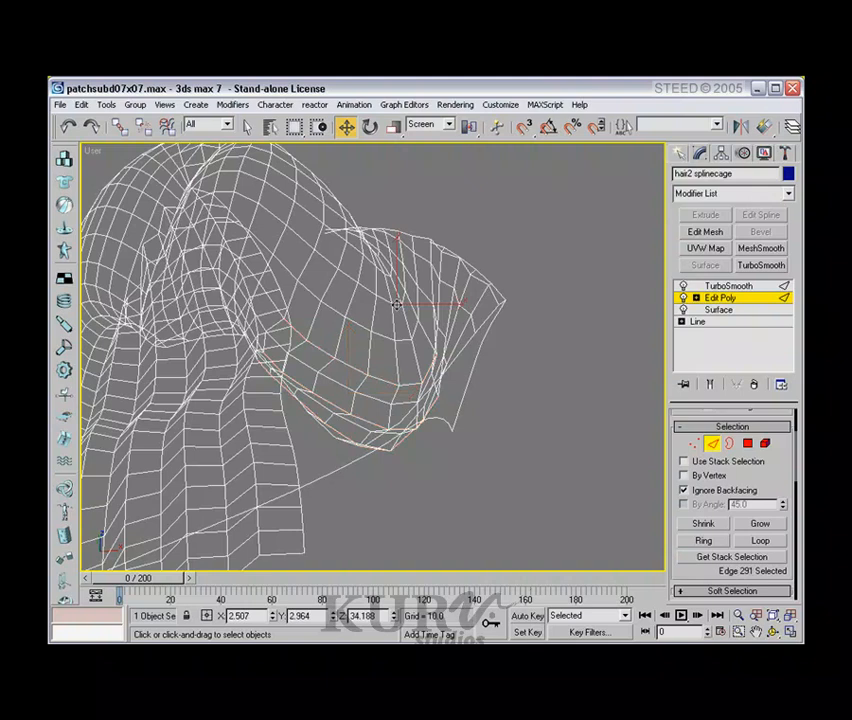
pyautogui.keyDown('ctrl'); pyautogui.click(367, 298); pyautogui.keyUp('ctrl')
pyautogui.keyDown('ctrl'); pyautogui.click(365, 289); pyautogui.keyUp('ctrl')
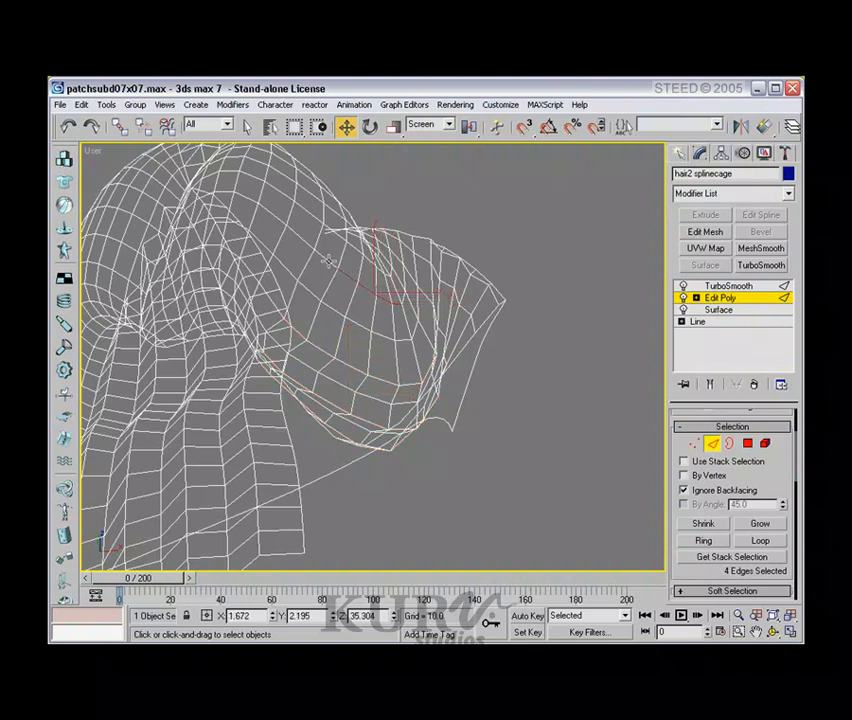
pyautogui.hotkey('ctrl', 'r')
pyautogui.moveTo(308, 300); pyautogui.dragTo(333, 255)
pyautogui.moveTo(333, 255); pyautogui.dragTo(379, 350, button='middle')
pyautogui.moveTo(379, 350); pyautogui.dragTo(464, 415)
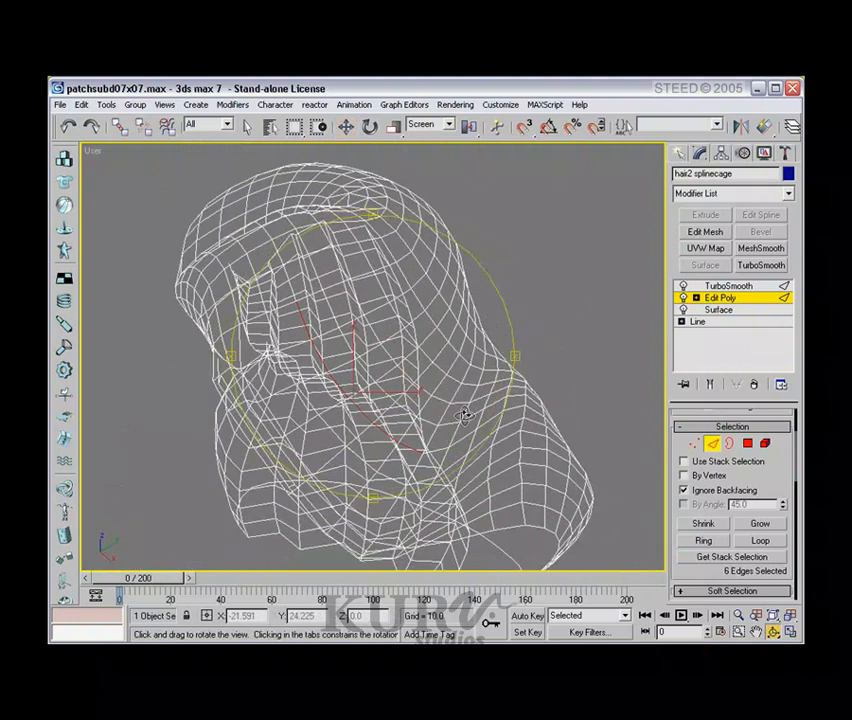
pyautogui.rightClick(443, 463)
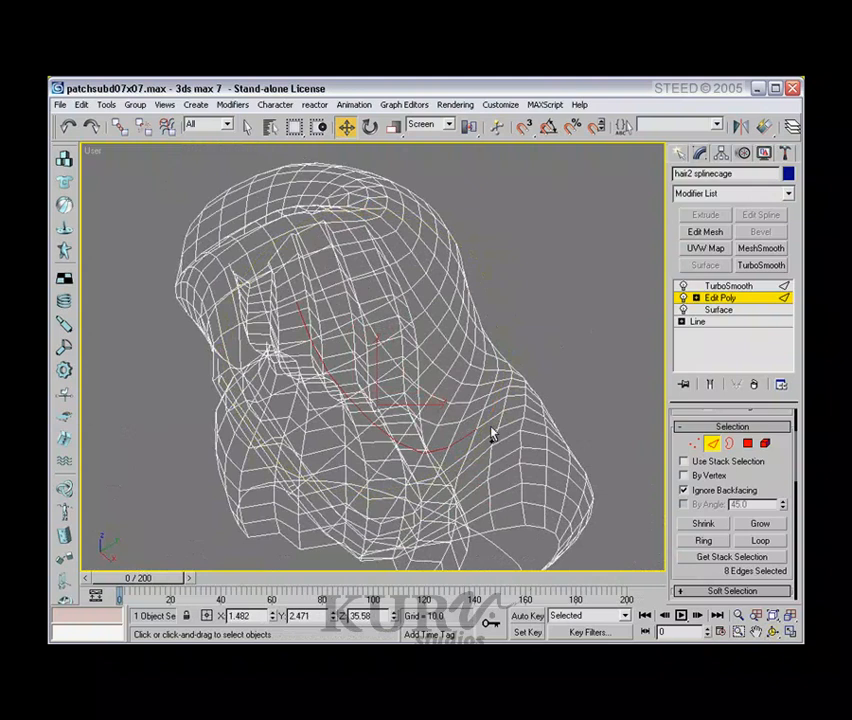
# Extend the row selection to ten edges and move them outward from two view angles to raise another ridge
pyautogui.hotkey('ctrl', 'r')
pyautogui.moveTo(516, 410); pyautogui.dragTo(146, 374)
pyautogui.rightClick(144, 385)
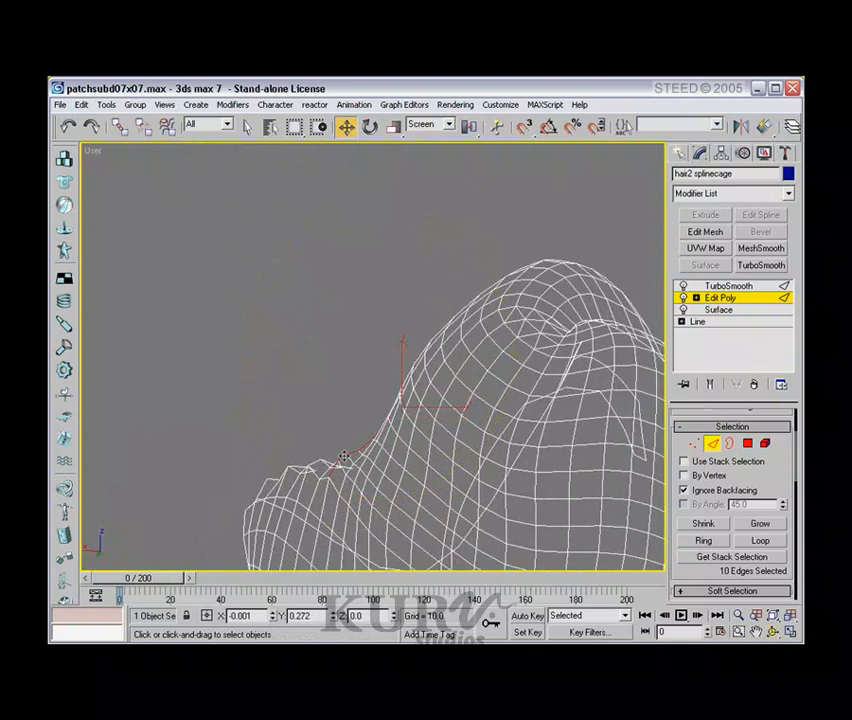
pyautogui.hotkey('ctrl', 'r')
pyautogui.moveTo(380, 417); pyautogui.dragTo(257, 425)
pyautogui.rightClick(257, 425)
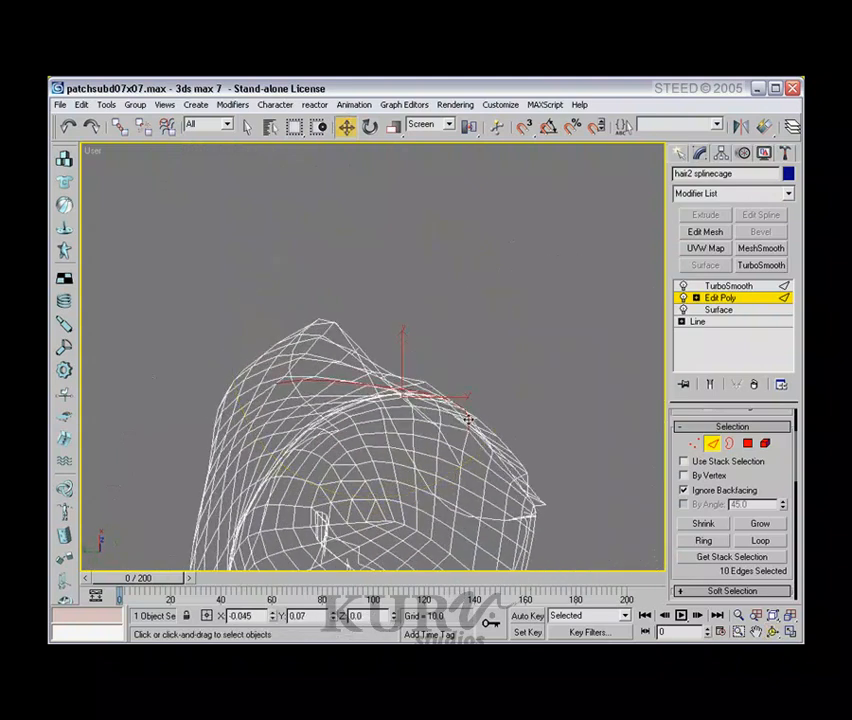
# Start a new selection with three consecutive edges in the uppermost row over the front crest of the hair
pyautogui.hotkey('ctrl', 'r')
pyautogui.moveTo(434, 375); pyautogui.dragTo(323, 306)
pyautogui.rightClick(323, 306)
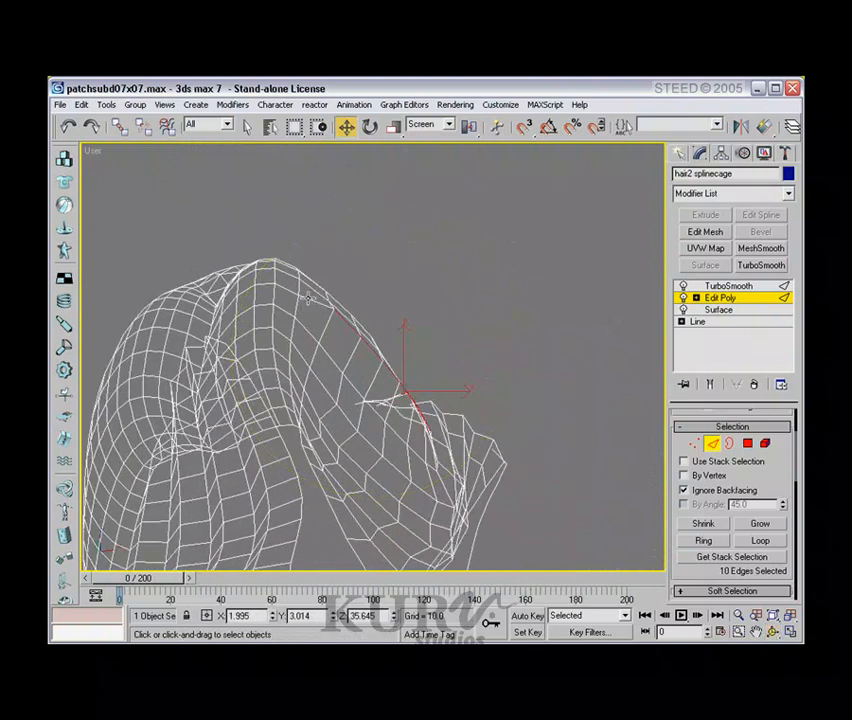
pyautogui.hotkey('ctrl', 'r')
pyautogui.moveTo(320, 295); pyautogui.dragTo(324, 320)
pyautogui.rightClick(324, 320)
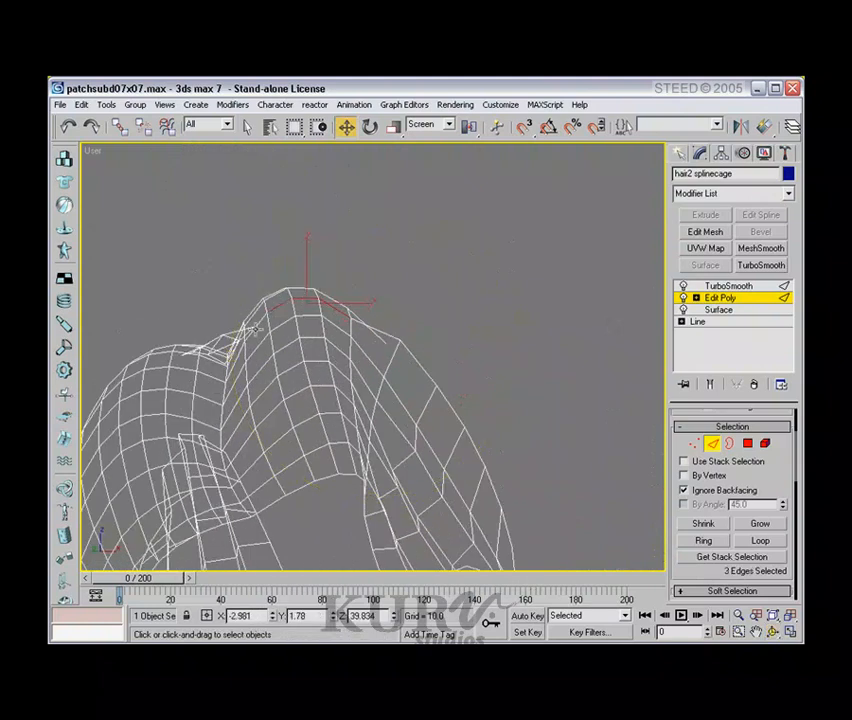
# Extend the crest selection to eight edges along the uppermost row and a parallel row below it
pyautogui.hotkey('ctrl', 'r')
pyautogui.moveTo(254, 328); pyautogui.dragTo(346, 350)
pyautogui.rightClick(265, 366)
pyautogui.keyDown('ctrl'); pyautogui.click(252, 355); pyautogui.keyUp('ctrl')
pyautogui.hotkey('ctrl', 'r')
pyautogui.rightClick(388, 342)
pyautogui.hotkey('ctrl', 'r')
pyautogui.rightClick(346, 350)
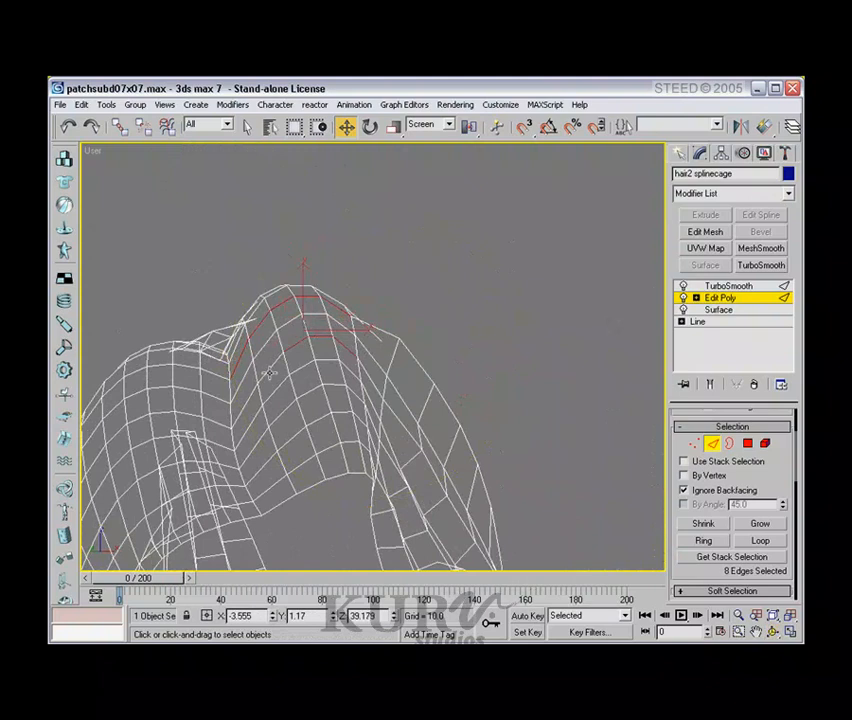
# Add two more edges to the crest rows and move all ten outward to form two ridges
pyautogui.hotkey('ctrl', 'r')
pyautogui.moveTo(356, 356); pyautogui.dragTo(216, 362)
pyautogui.rightClick(216, 362)
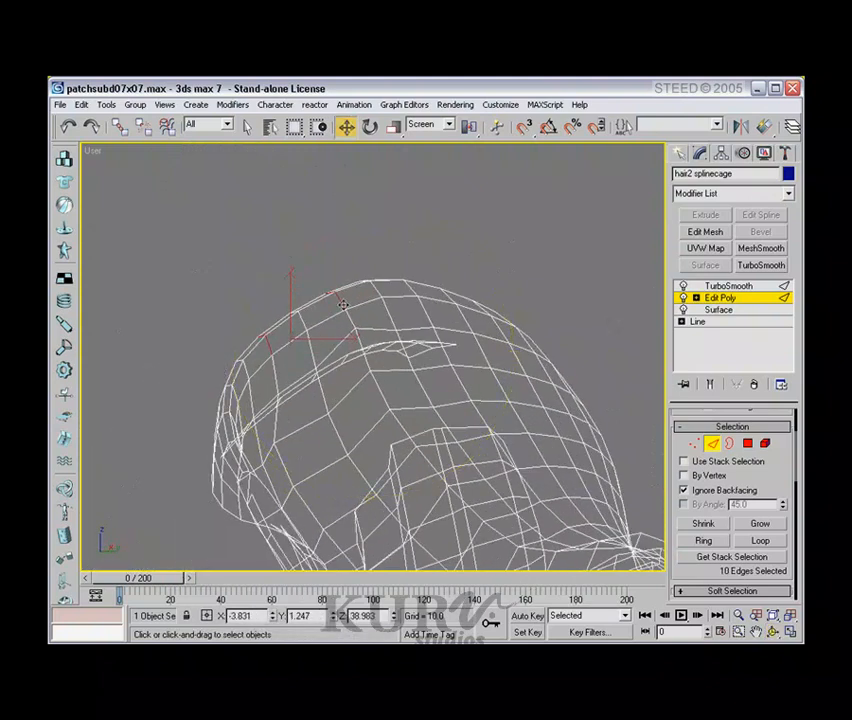
pyautogui.moveTo(342, 305); pyautogui.dragTo(334, 293)
# Select eight edges in two alternate rows below the new crest ridges, near the front opening of the hair
pyautogui.keyDown('alt'); pyautogui.moveTo(334, 293); pyautogui.dragTo(418, 266, button='middle'); pyautogui.keyUp('alt')
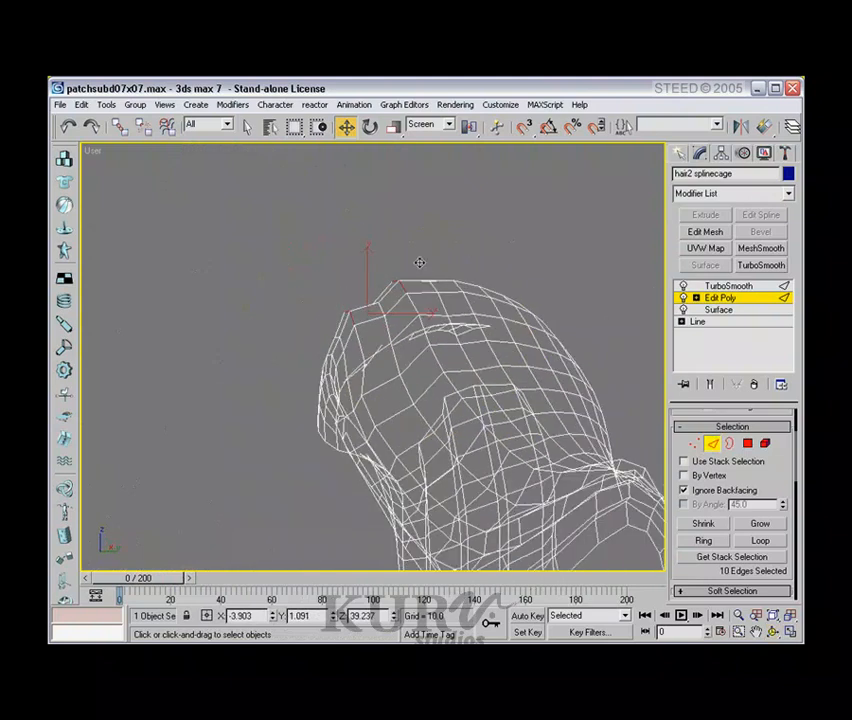
pyautogui.hotkey('ctrl', 'r')
pyautogui.moveTo(348, 337); pyautogui.dragTo(383, 384)
pyautogui.rightClick(383, 384)
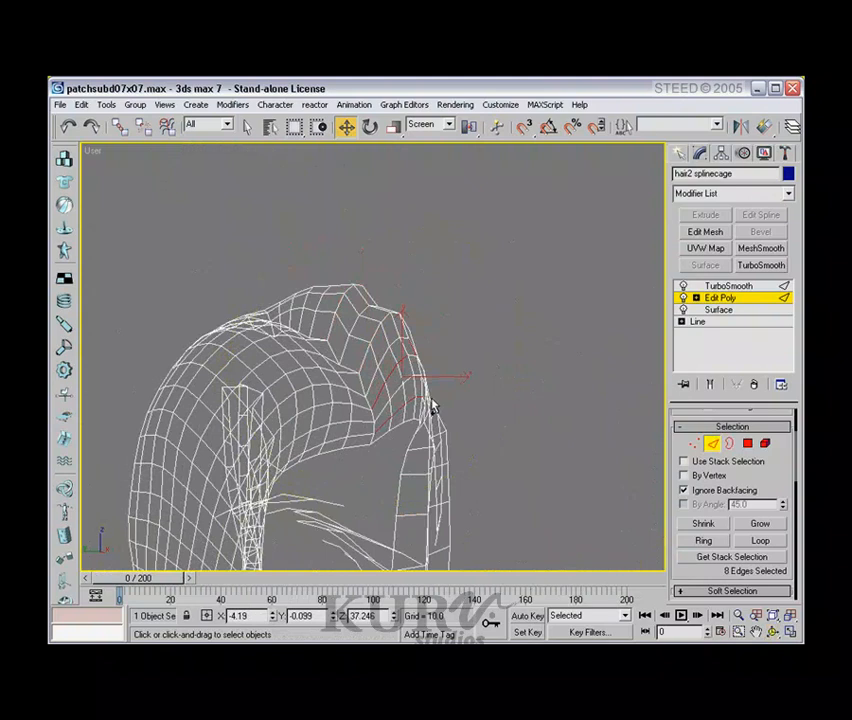
# Extend both lower crest rows around the front side of the hair, bringing the selection to ten edges
pyautogui.keyDown('alt'); pyautogui.moveTo(432, 405); pyautogui.dragTo(435, 361, button='middle'); pyautogui.keyUp('alt')
pyautogui.keyDown('alt'); pyautogui.click(424, 344); pyautogui.keyUp('alt')
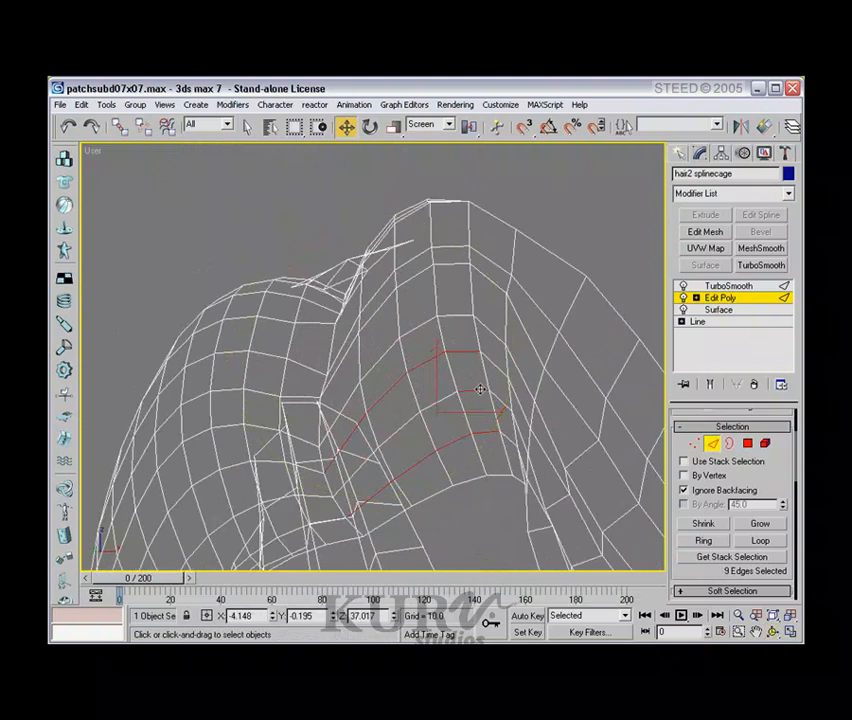
pyautogui.keyDown('alt'); pyautogui.moveTo(478, 390); pyautogui.dragTo(405, 303, button='middle'); pyautogui.keyUp('alt')
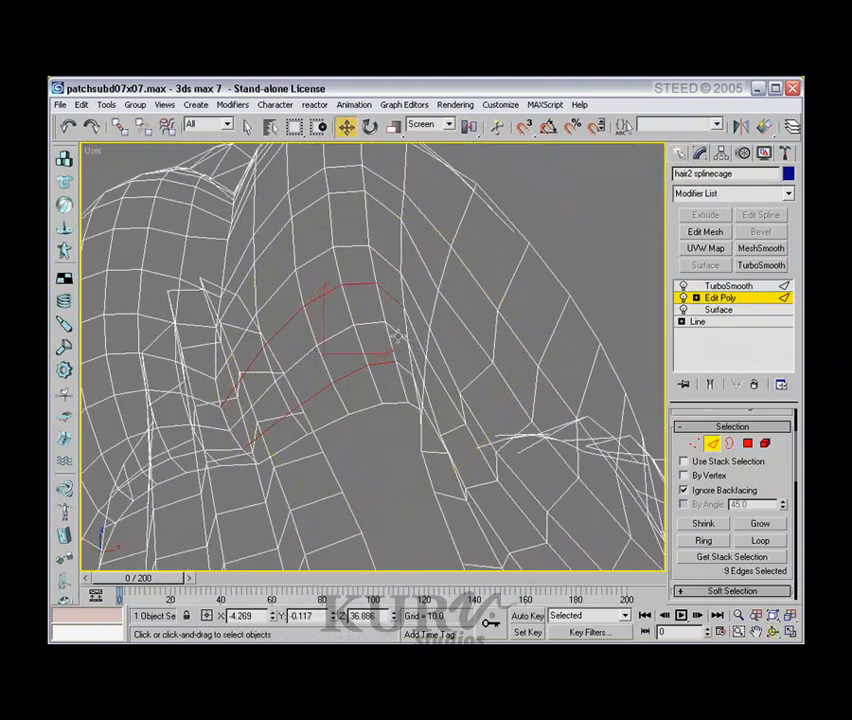
pyautogui.keyDown('alt'); pyautogui.moveTo(406, 372); pyautogui.dragTo(413, 320, button='middle'); pyautogui.keyUp('alt')
pyautogui.press('w')
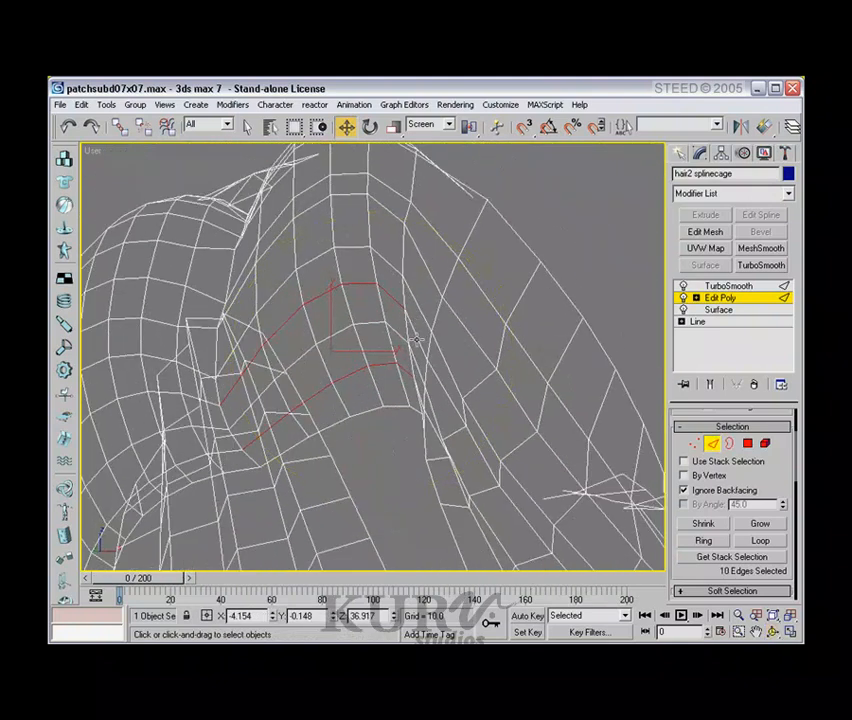
# Bring the lower crest selection to 12 edges around the hair's side and move them outward into two ridges
pyautogui.keyDown('alt'); pyautogui.moveTo(421, 380); pyautogui.dragTo(437, 298, button='middle'); pyautogui.keyUp('alt')
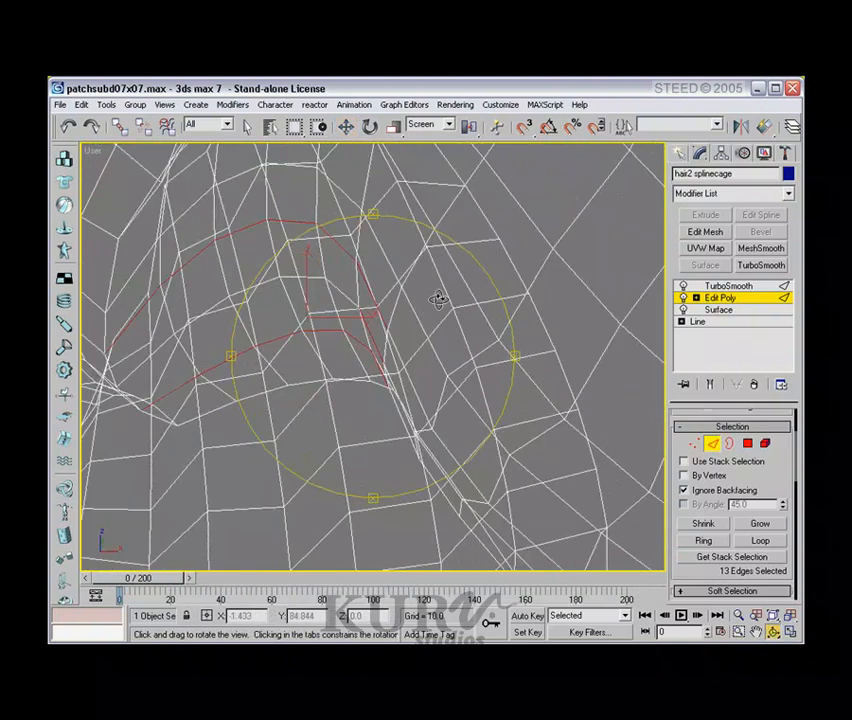
pyautogui.keyDown('alt'); pyautogui.moveTo(373, 344); pyautogui.dragTo(300, 325, button='middle'); pyautogui.keyUp('alt')
pyautogui.moveTo(266, 294); pyautogui.dragTo(242, 283)
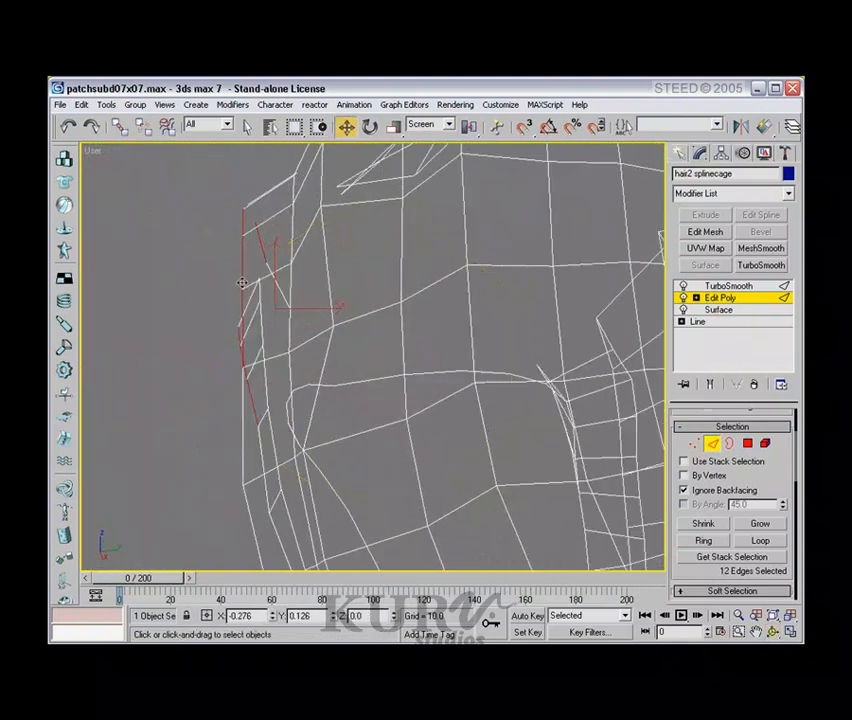
pyautogui.scroll(-5, 243, 283)
pyautogui.keyDown('alt'); pyautogui.moveTo(243, 283); pyautogui.dragTo(300, 310, button='middle'); pyautogui.keyUp('alt')
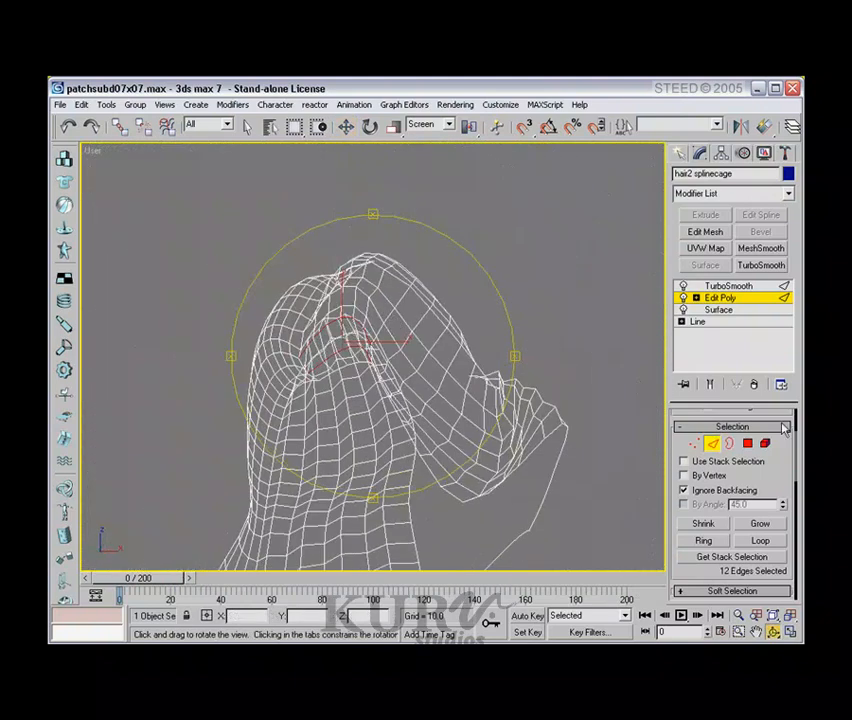
# Leave edge editing, show the TurboSmooth result above Edit Poly, and set the viewport to Smooth + Highlights shading
pyautogui.click(716, 447)
pyautogui.moveTo(359, 340); pyautogui.dragTo(387, 336, button='middle')
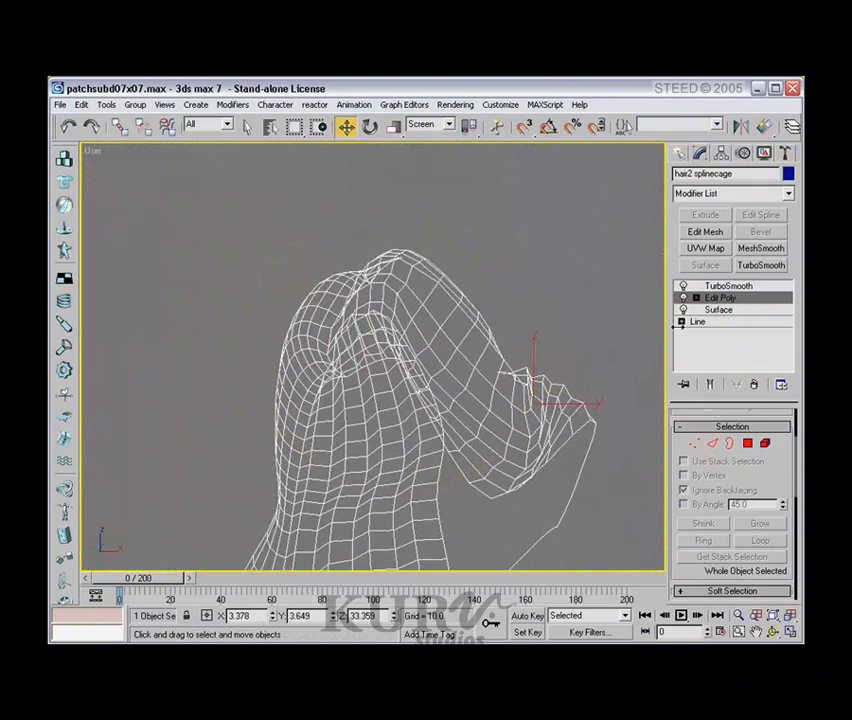
pyautogui.click(712, 385)
pyautogui.rightClick(90, 152)
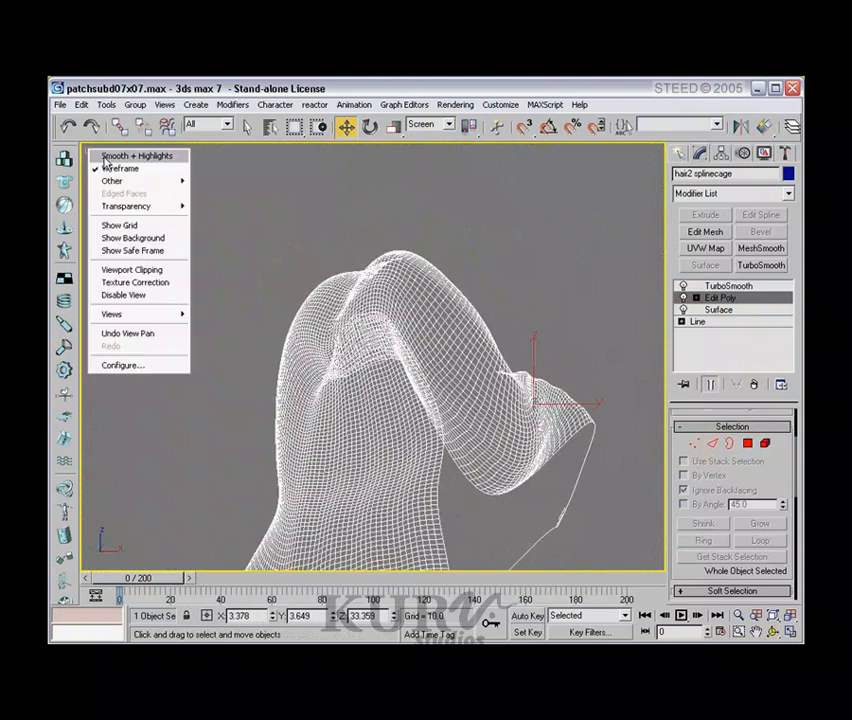
pyautogui.click(111, 157)
# Examine the smoothed hair2 splinecage surface from the side and back
pyautogui.moveTo(388, 350)
pyautogui.keyDown('alt'); pyautogui.mouseDown(button='middle')
pyautogui.moveTo(470, 310)
pyautogui.moveTo(397, 319)
pyautogui.moveTo(468, 354)
pyautogui.moveTo(350, 386)
pyautogui.moveTo(441, 331)
pyautogui.moveTo(452, 389)
pyautogui.moveTo(460, 354)
pyautogui.moveTo(472, 356)
pyautogui.moveTo(407, 299)
pyautogui.moveTo(408, 328)
pyautogui.moveTo(435, 300)
pyautogui.moveTo(445, 329)
pyautogui.moveTo(601, 348)
pyautogui.moveTo(647, 365)
pyautogui.moveTo(418, 295)
pyautogui.moveTo(401, 308)
pyautogui.moveTo(373, 310)
pyautogui.moveTo(380, 320)
pyautogui.moveTo(399, 316)
pyautogui.mouseUp(button='middle'); pyautogui.keyUp('alt')
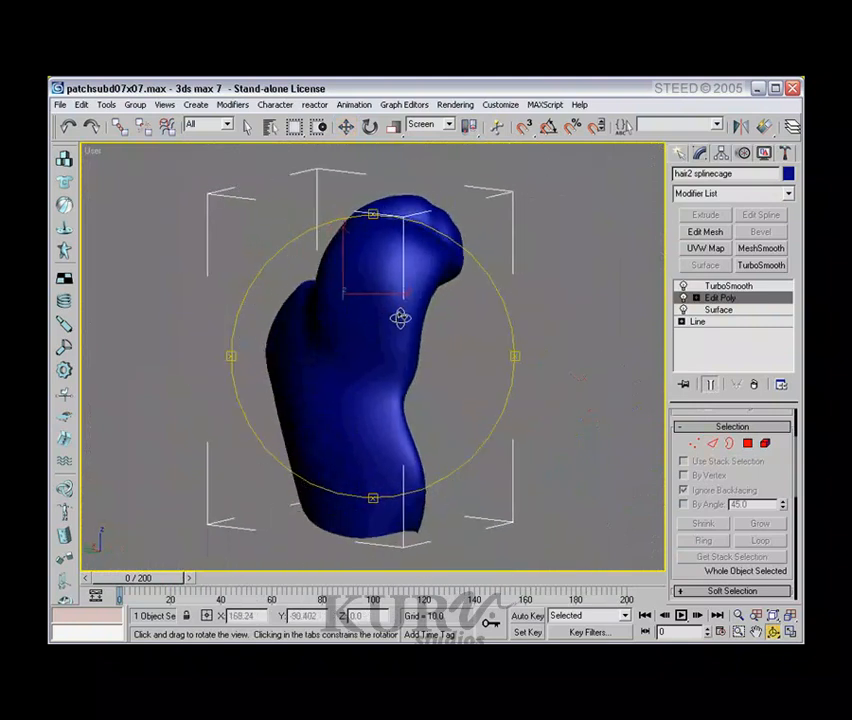
pyautogui.scroll(3, 399, 318)
pyautogui.moveTo(400, 320); pyautogui.dragTo(455, 330)
pyautogui.moveTo(455, 330); pyautogui.dragTo(407, 350, button='middle')
pyautogui.scroll(-3, 405, 349)
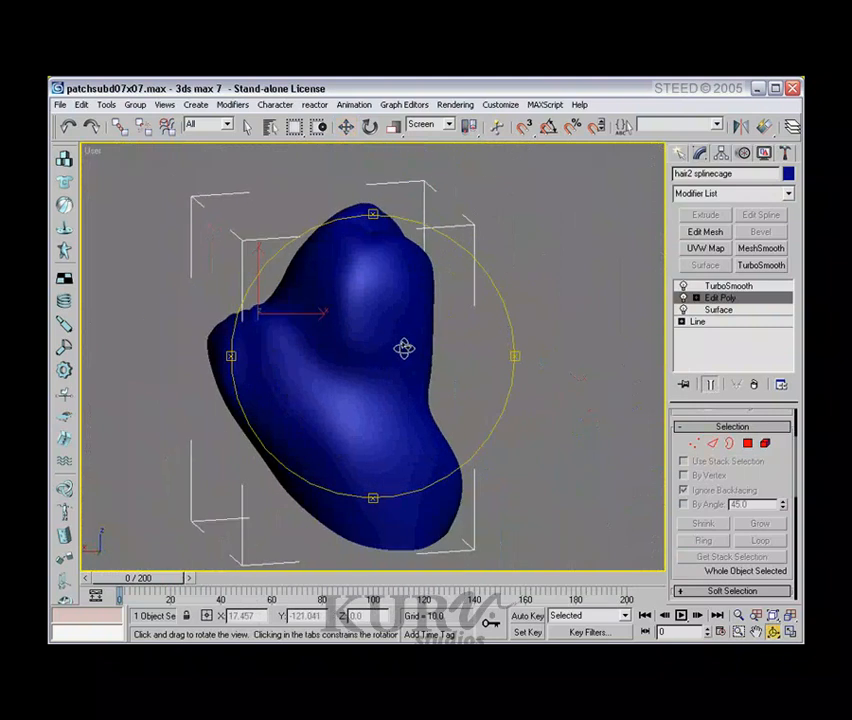
pyautogui.moveTo(405, 348); pyautogui.dragTo(402, 342)
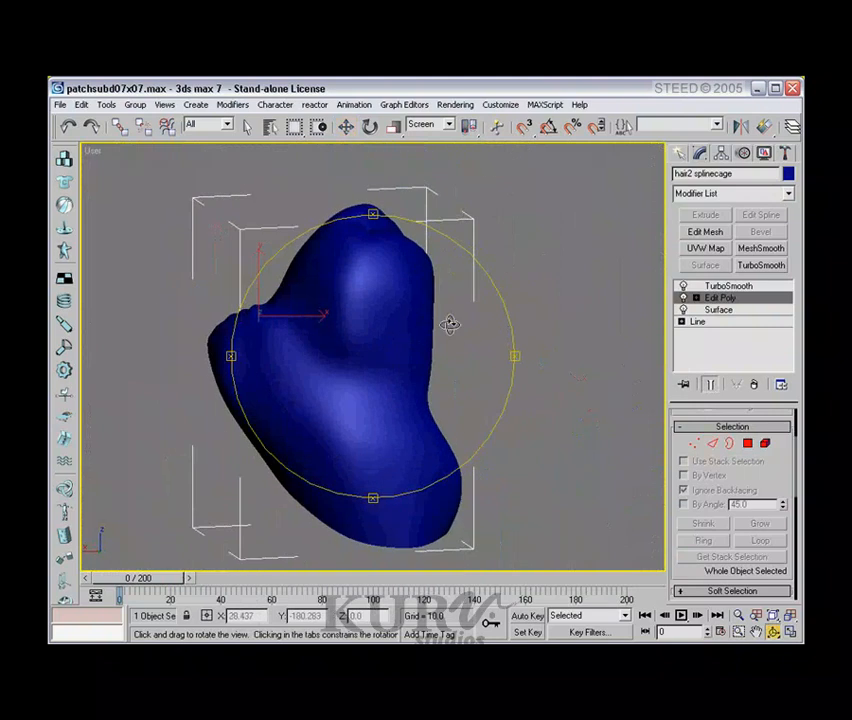
pyautogui.moveTo(456, 330); pyautogui.dragTo(447, 333)
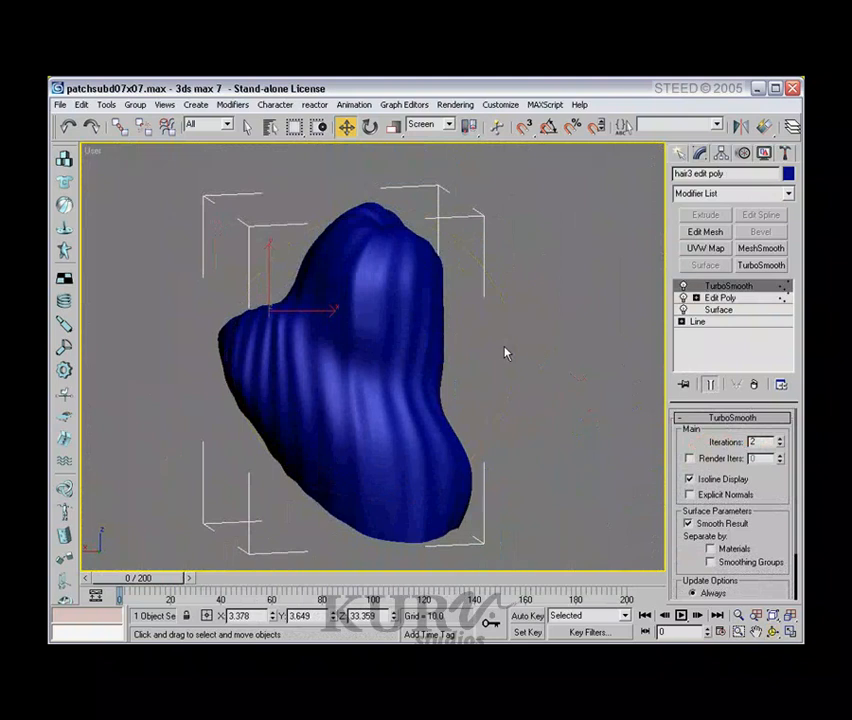
# Examine the strand ridges on the hair3 edit poly object from the back, sides and front opening
pyautogui.moveTo(505, 348); pyautogui.dragTo(522, 345, button='middle')
pyautogui.hotkey('ctrl', 'r')
pyautogui.moveTo(402, 343); pyautogui.dragTo(673, 357)
pyautogui.moveTo(560, 345); pyautogui.dragTo(429, 350)
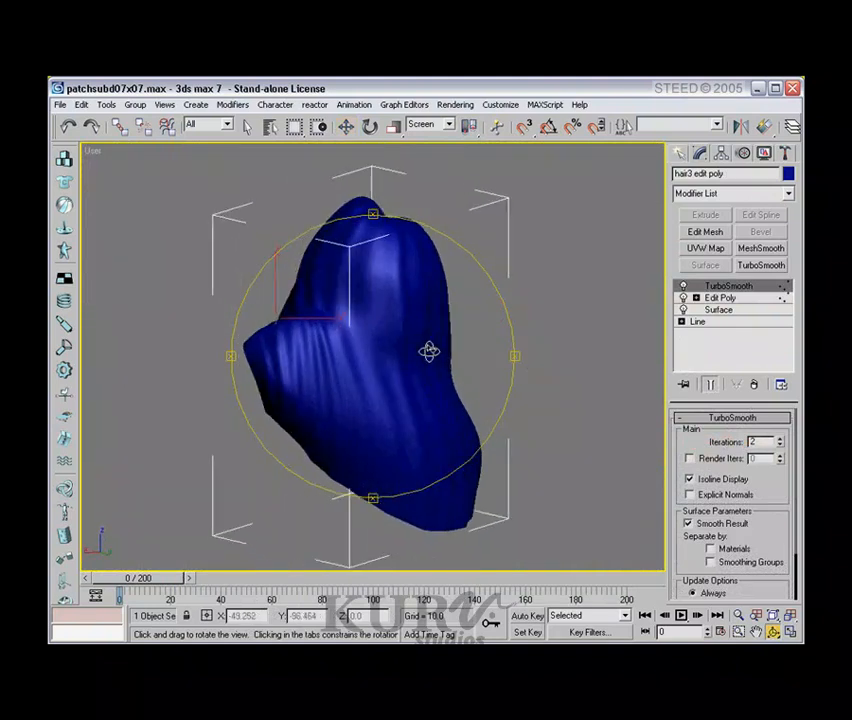
pyautogui.moveTo(382, 316); pyautogui.dragTo(551, 310)
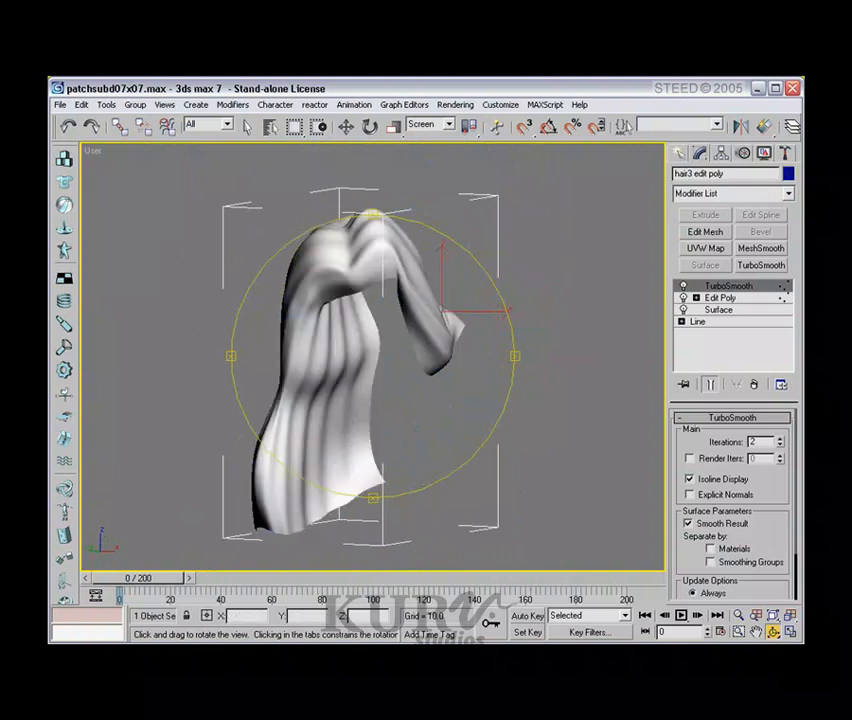
pyautogui.moveTo(343, 321); pyautogui.dragTo(383, 327)
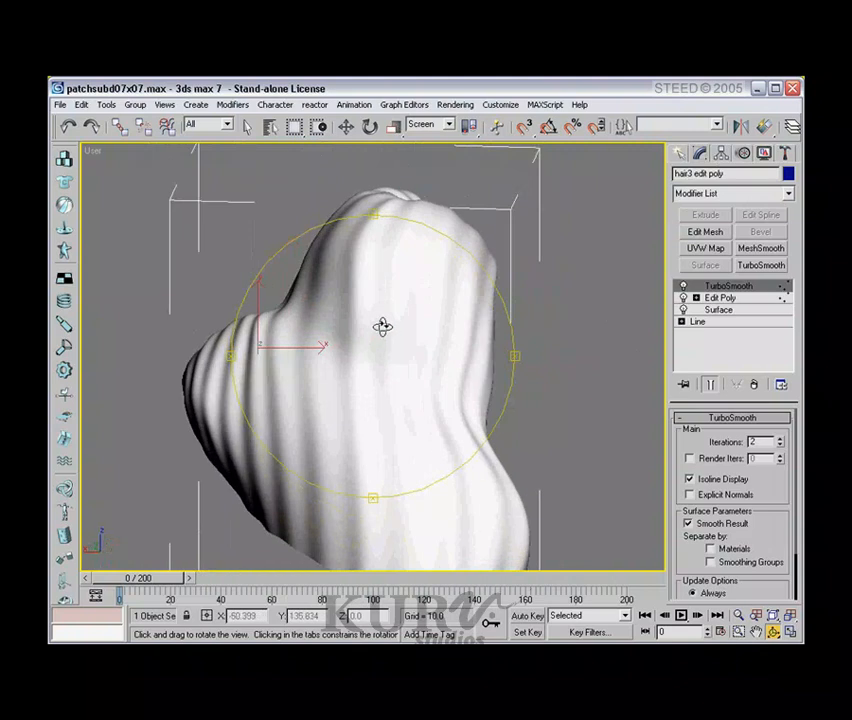
# Enter vertex editing in hair3's Edit Poly modifier, display edged faces, and inspect a vertex on the back of the hair
pyautogui.click(728, 298)
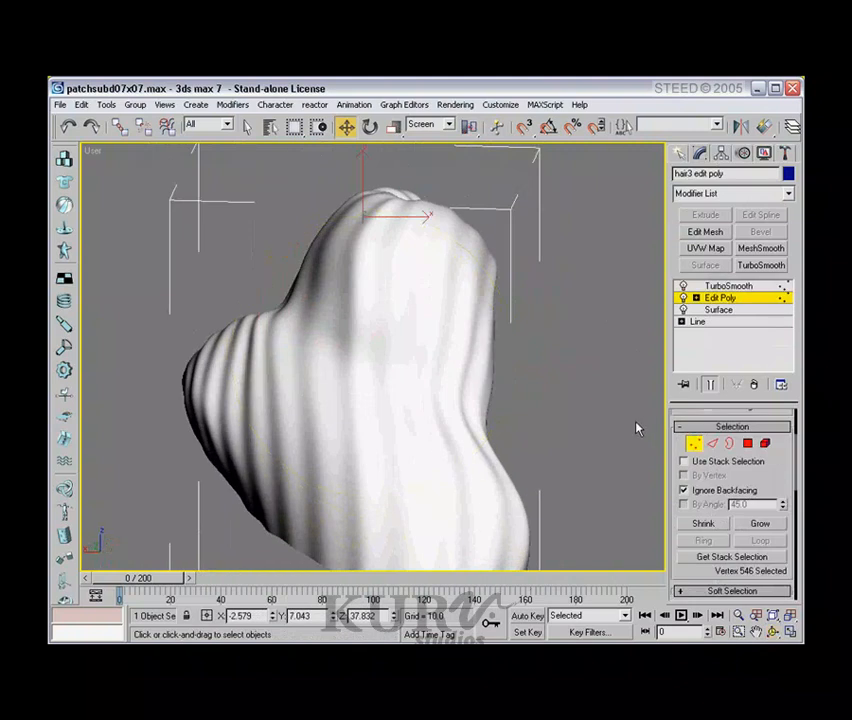
pyautogui.scroll(4, 422, 358)
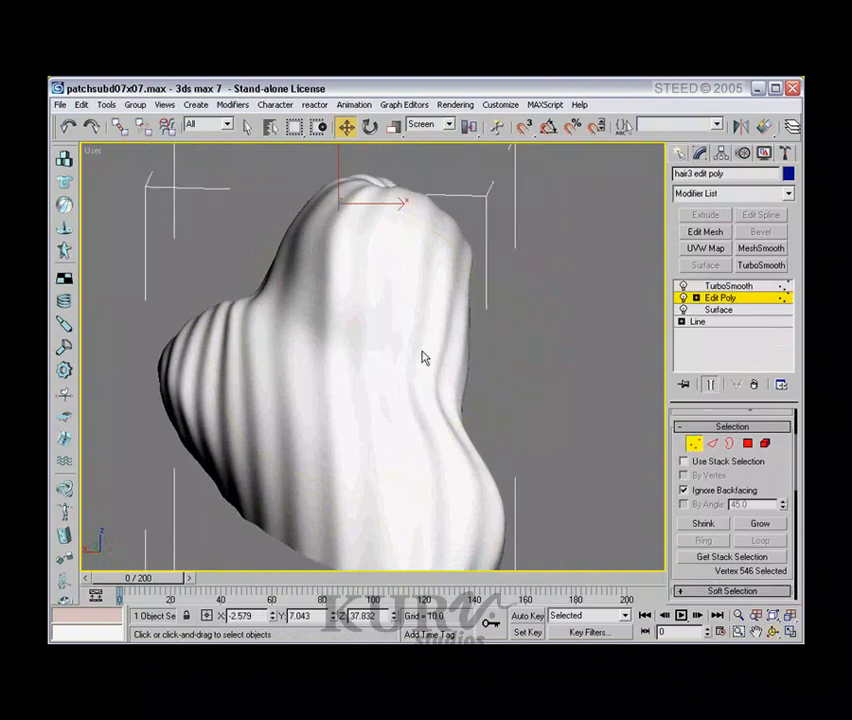
pyautogui.press('F4')
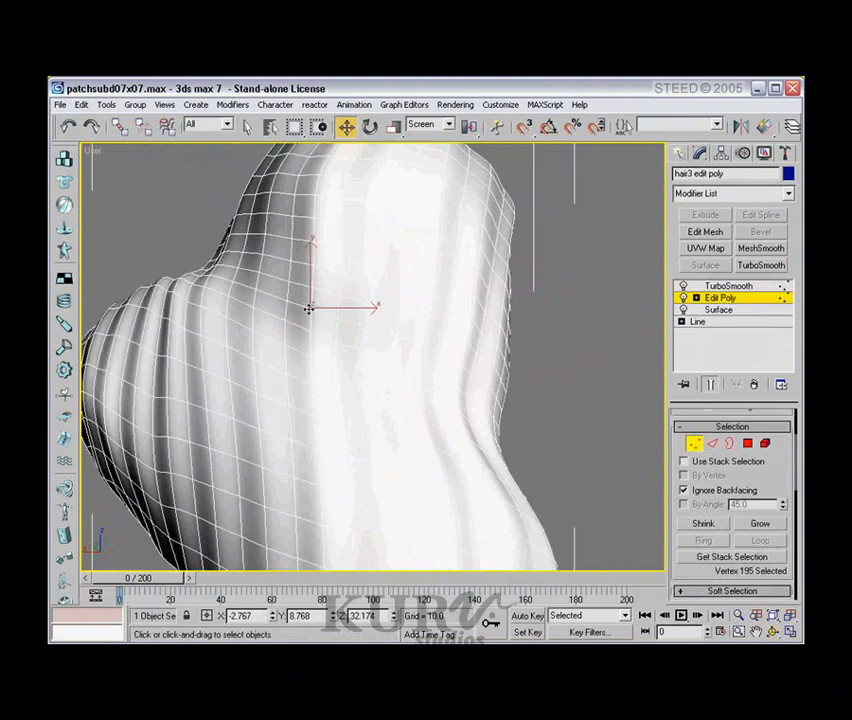
pyautogui.hotkey('ctrl', 'r')
pyautogui.moveTo(323, 314); pyautogui.dragTo(452, 367)
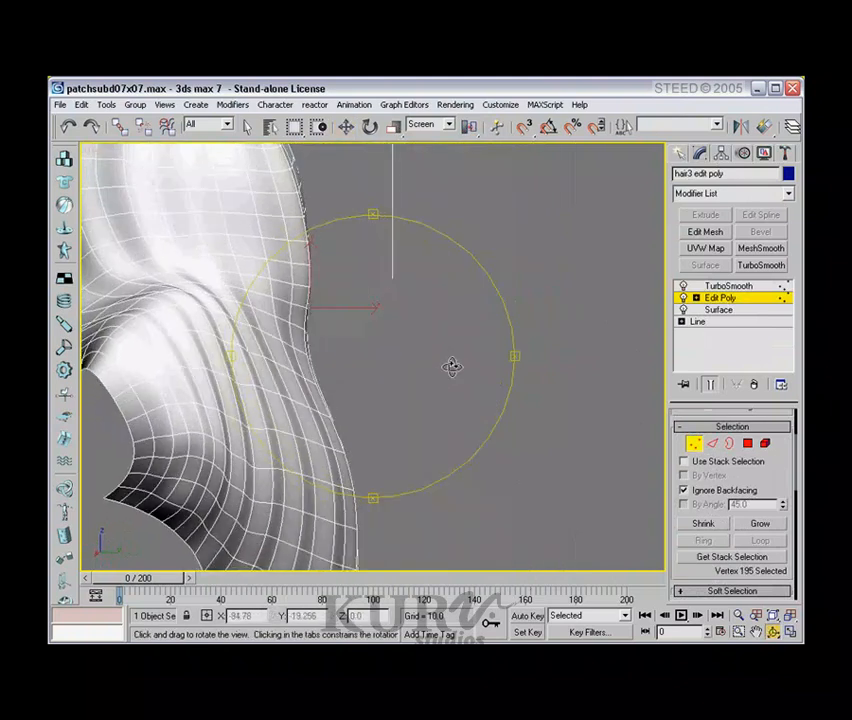
# Edit vertices of the base Line, select the cage vertex at the hair's back waist, and show the end result
pyautogui.click(709, 323)
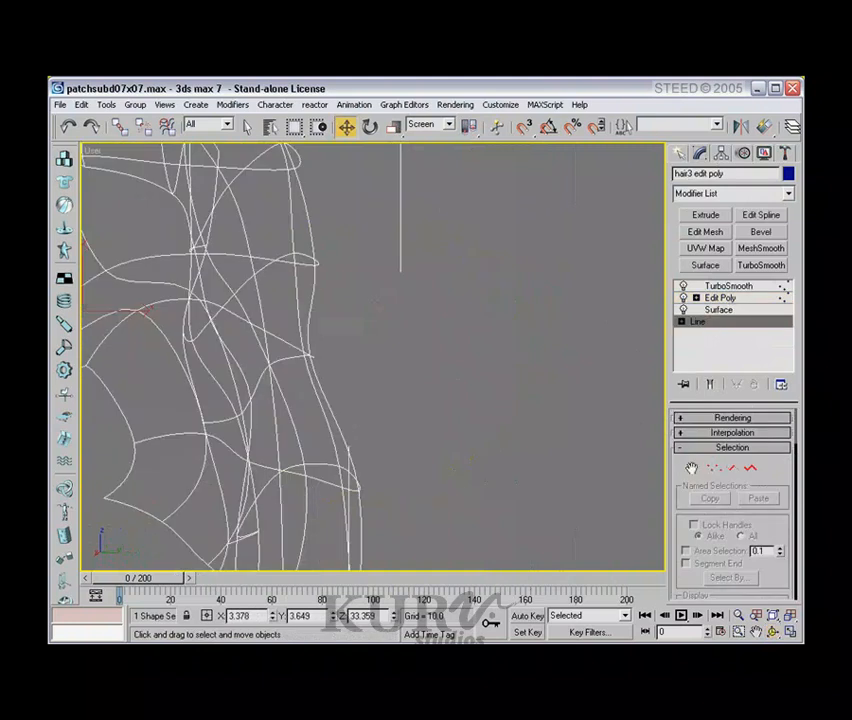
pyautogui.click(712, 470)
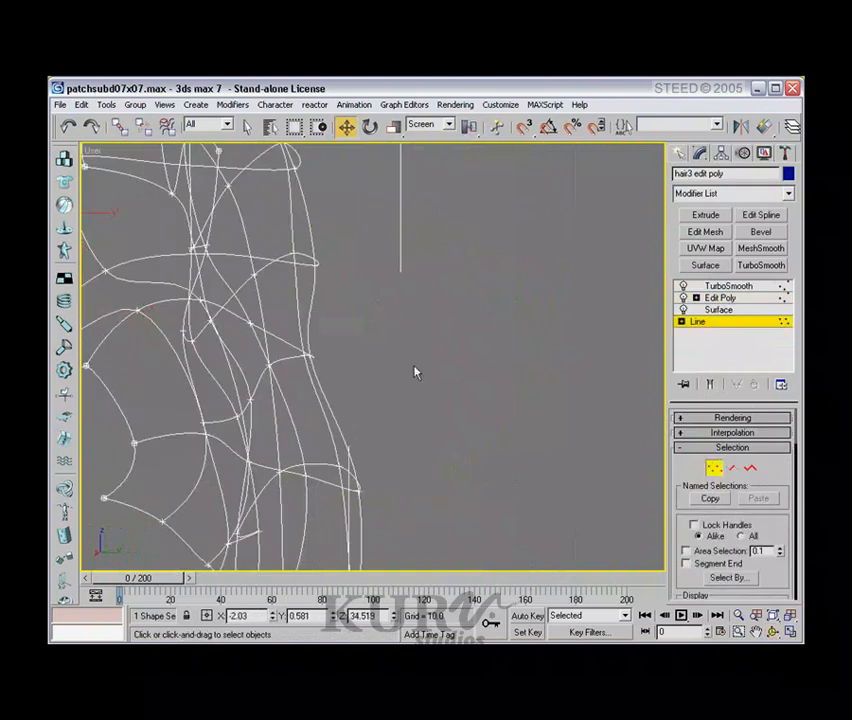
pyautogui.click(311, 356)
pyautogui.scroll(-2, 381, 364)
pyautogui.moveTo(345, 348); pyautogui.dragTo(373, 350, button='middle')
pyautogui.click(711, 385)
pyautogui.scroll(2, 368, 373)
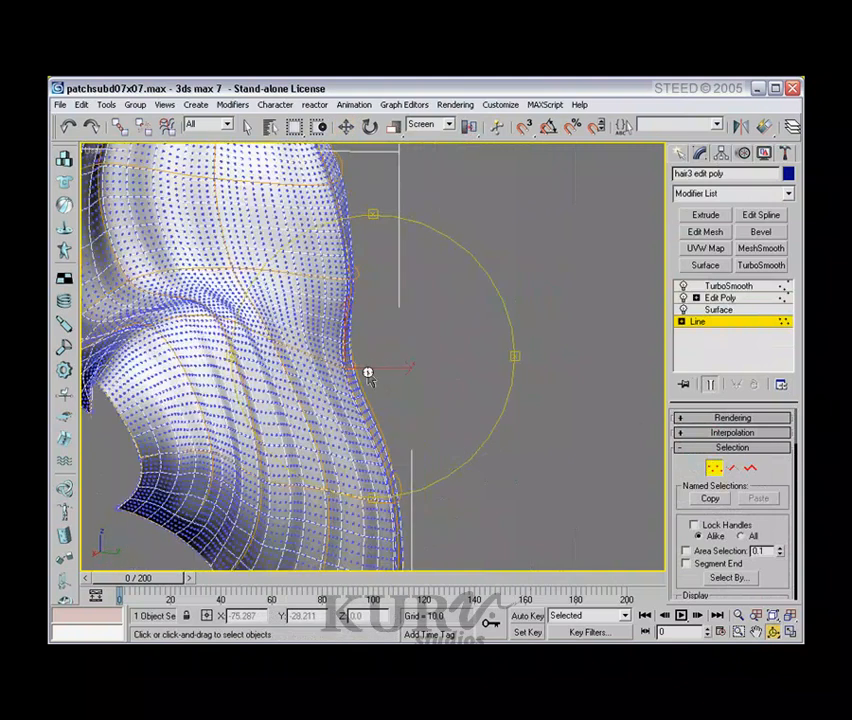
# Move the selected back-waist cage vertex outward in small adjustments, checking the ridged surface above it
pyautogui.press('w')
pyautogui.moveTo(345, 368); pyautogui.dragTo(360, 367)
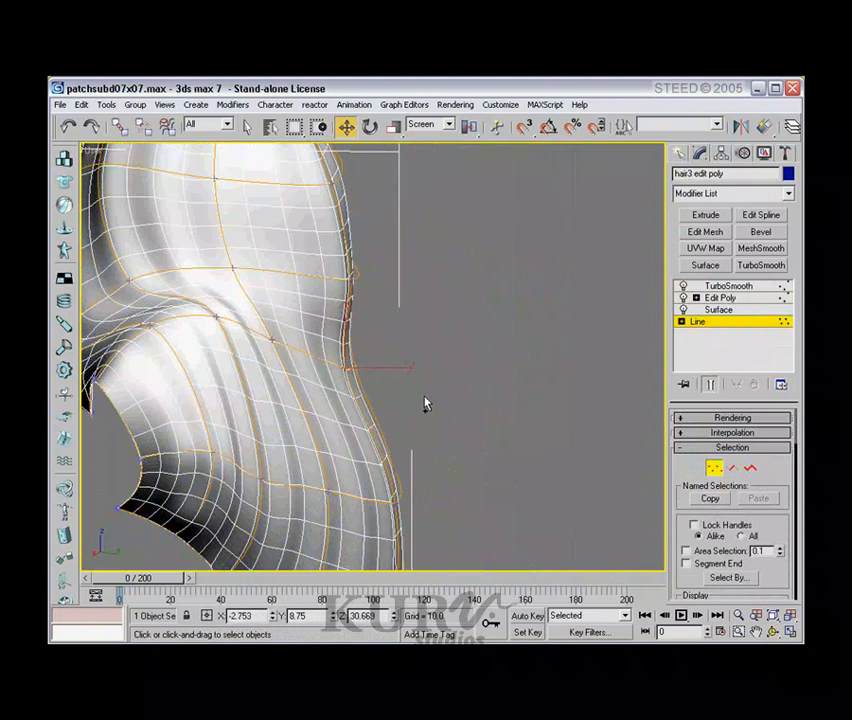
pyautogui.keyDown('alt'); pyautogui.moveTo(418, 355); pyautogui.dragTo(340, 370, button='middle'); pyautogui.keyUp('alt')
pyautogui.moveTo(335, 370); pyautogui.dragTo(357, 370)
pyautogui.keyDown('alt'); pyautogui.moveTo(403, 374); pyautogui.dragTo(300, 372, button='middle'); pyautogui.keyUp('alt')
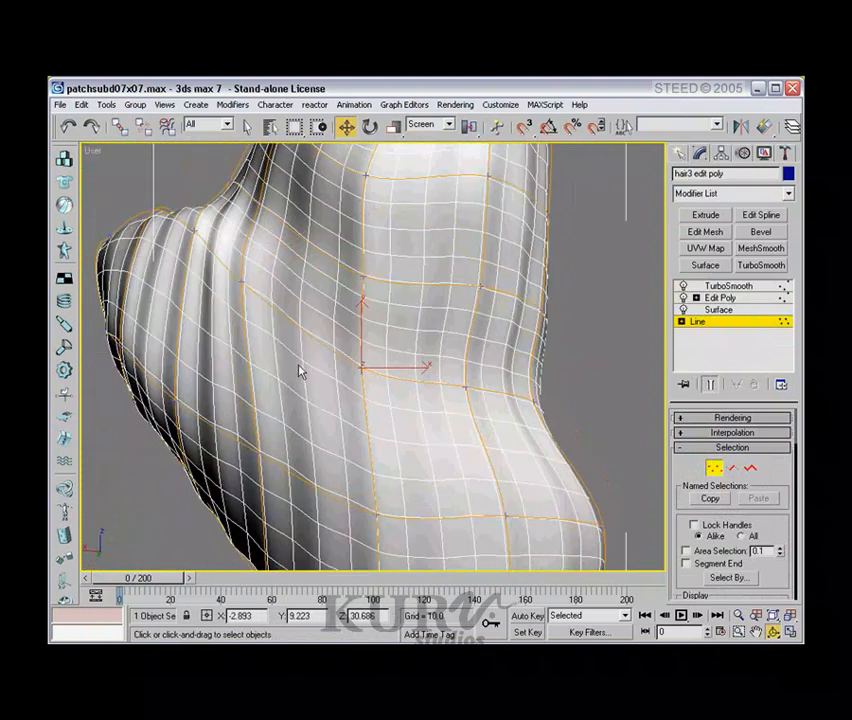
# Select the neighbouring cage vertex along the back waist and move it slightly inward
pyautogui.keyDown('alt'); pyautogui.moveTo(497, 393); pyautogui.dragTo(465, 369, button='middle'); pyautogui.keyUp('alt')
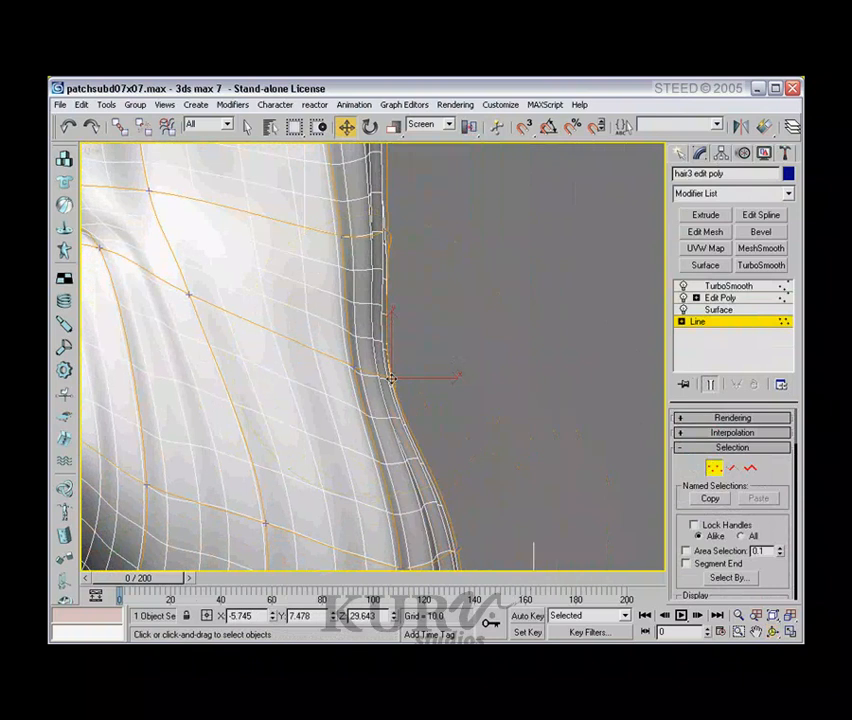
pyautogui.keyDown('alt'); pyautogui.moveTo(390, 378); pyautogui.dragTo(324, 338, button='middle'); pyautogui.keyUp('alt')
pyautogui.press('w')
pyautogui.moveTo(392, 368); pyautogui.dragTo(391, 377)
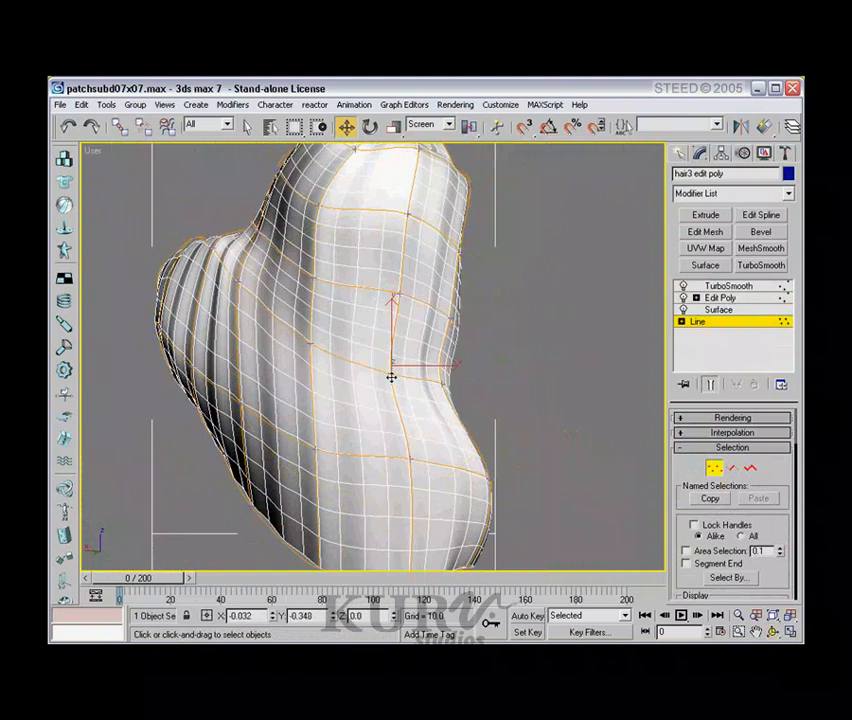
# Select the cage vertex at the upper corner of the hair's front opening and nudge it slightly
pyautogui.keyDown('alt'); pyautogui.moveTo(417, 362); pyautogui.dragTo(462, 447, button='middle'); pyautogui.keyUp('alt')
pyautogui.scroll(-3, 296, 367)
pyautogui.scroll(-2, 403, 390)
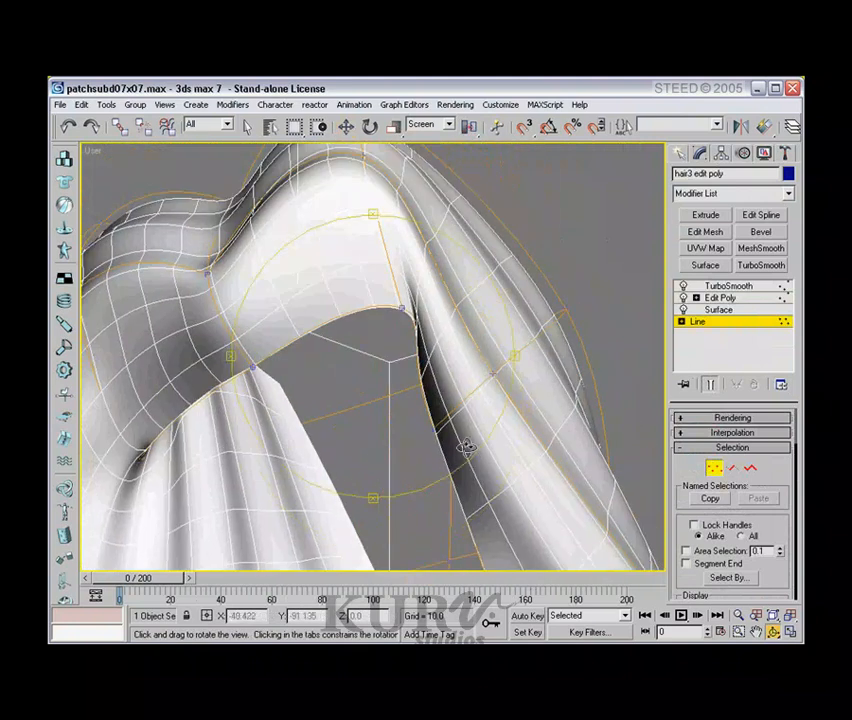
pyautogui.rightClick(430, 348)
pyautogui.keyDown('alt'); pyautogui.moveTo(403, 348); pyautogui.dragTo(418, 305, button='middle'); pyautogui.keyUp('alt')
pyautogui.rightClick(419, 258)
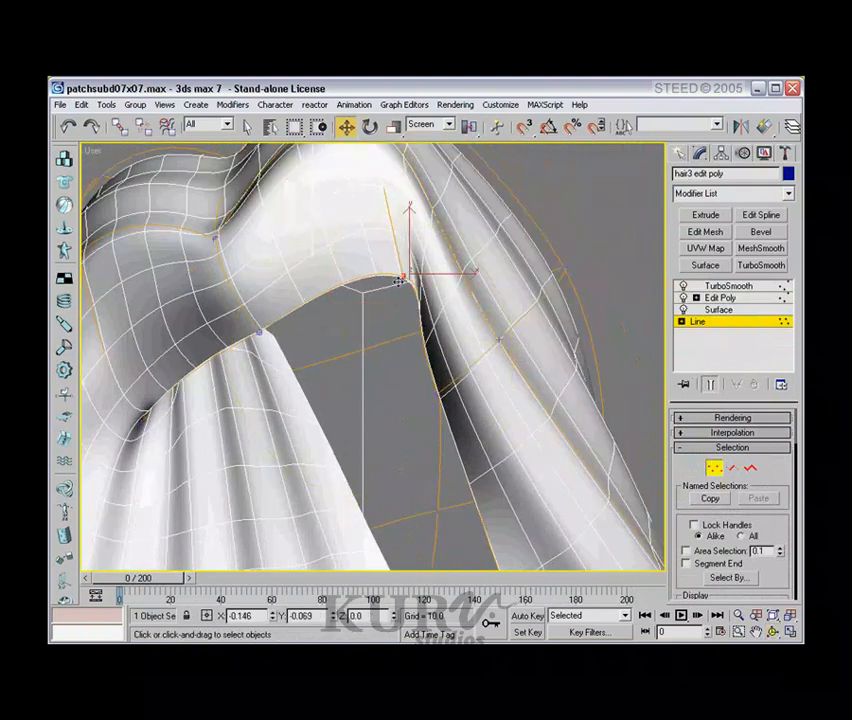
pyautogui.scroll(-5, 376, 286)
# Select the cage vertex midway down the side of the hair and move it inward with the end result shown
pyautogui.keyDown('alt'); pyautogui.moveTo(394, 295); pyautogui.dragTo(366, 287, button='middle'); pyautogui.keyUp('alt')
pyautogui.moveTo(385, 319)
pyautogui.mouseDown()
pyautogui.moveTo(441, 342)
pyautogui.moveTo(405, 350)
pyautogui.moveTo(382, 342)
pyautogui.moveTo(395, 339)
pyautogui.mouseUp()
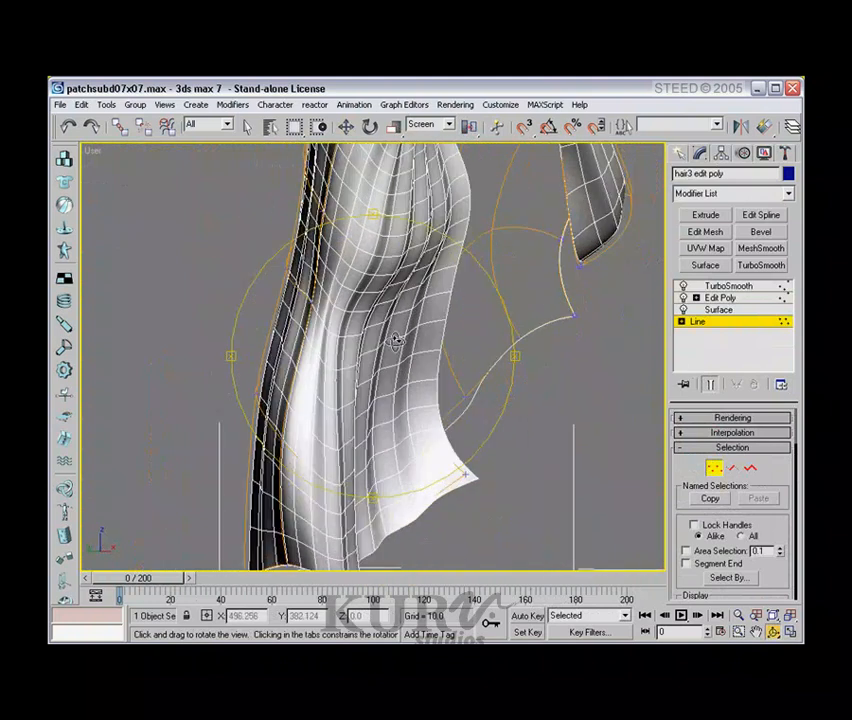
pyautogui.rightClick(397, 341)
pyautogui.click(712, 385)
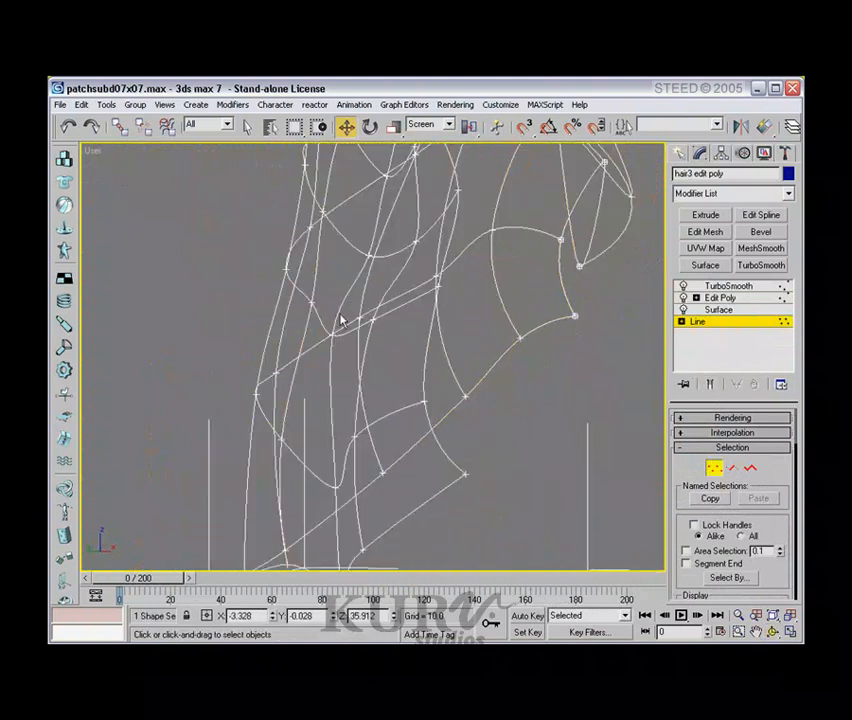
pyautogui.keyDown('alt'); pyautogui.moveTo(335, 334); pyautogui.dragTo(390, 358, button='middle'); pyautogui.keyUp('alt')
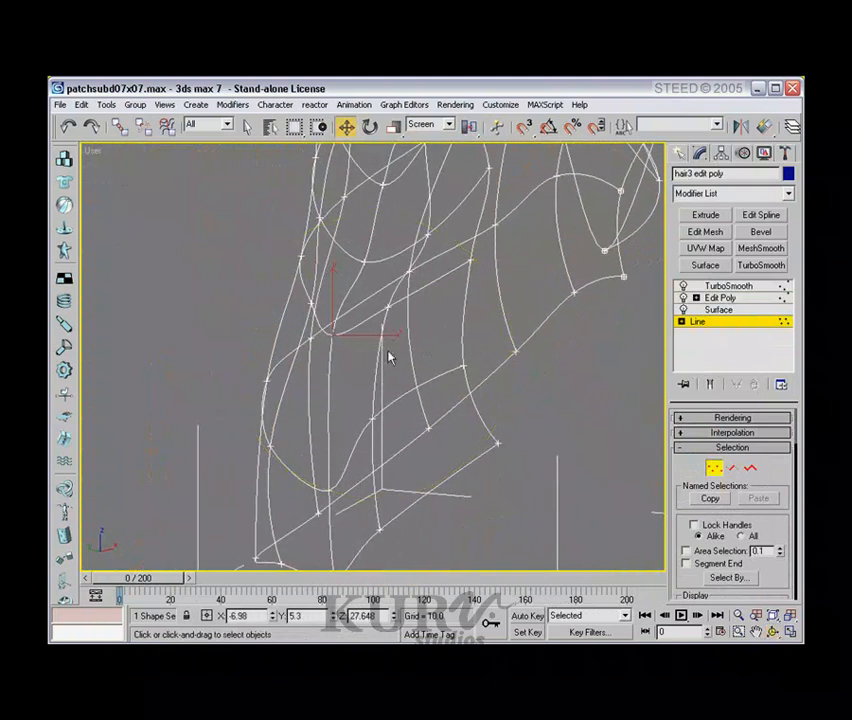
pyautogui.click(712, 386)
pyautogui.keyDown('alt'); pyautogui.moveTo(346, 350); pyautogui.dragTo(325, 333, button='middle'); pyautogui.keyUp('alt')
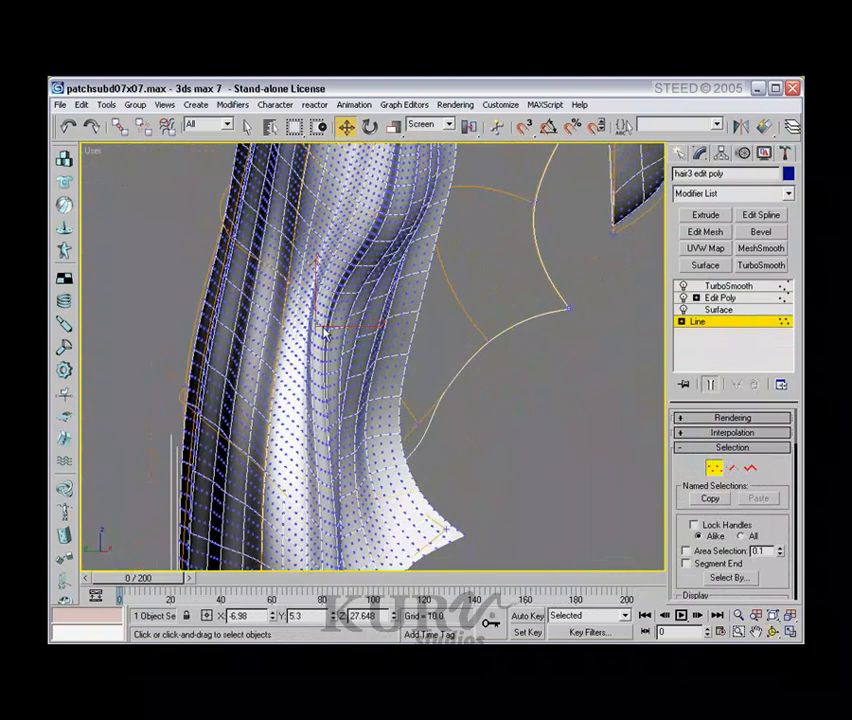
pyautogui.moveTo(315, 323); pyautogui.dragTo(334, 323)
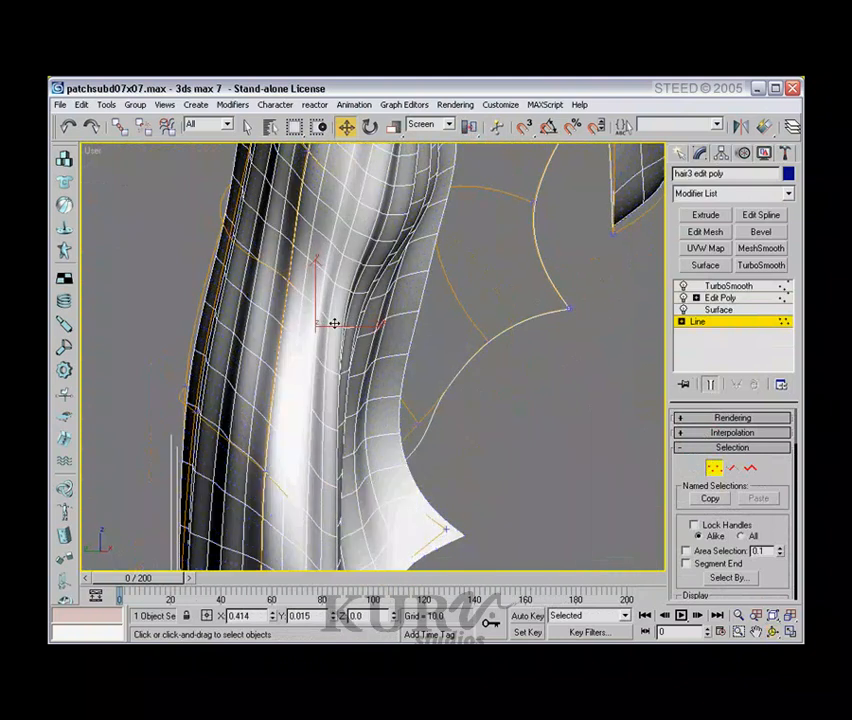
# Nudge the selected side cage vertex further inward and check the strand from the front and underneath
pyautogui.scroll(-3, 345, 326)
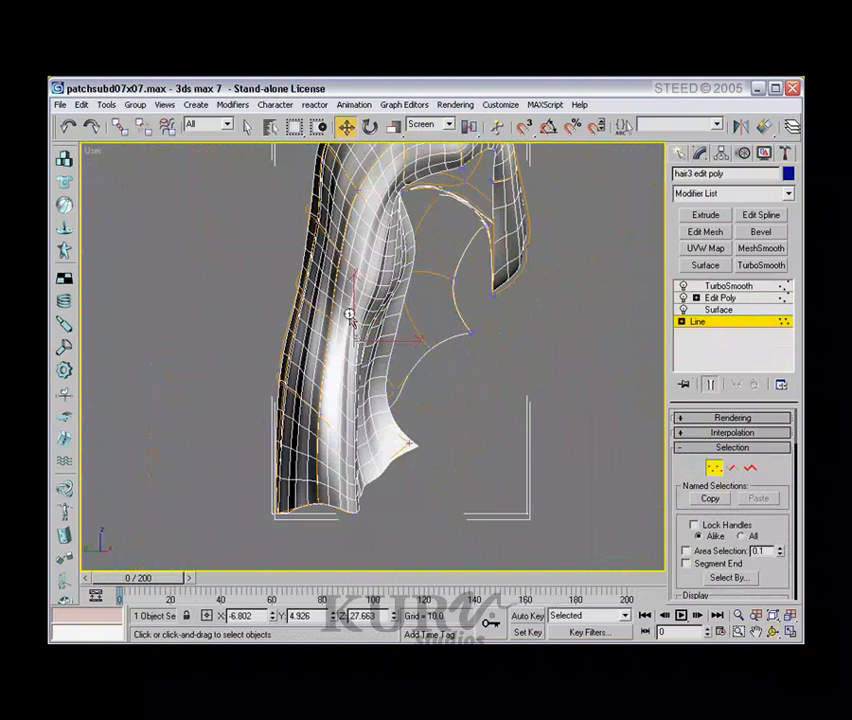
pyautogui.keyDown('alt'); pyautogui.moveTo(358, 320); pyautogui.dragTo(362, 349, button='middle'); pyautogui.keyUp('alt')
pyautogui.moveTo(354, 340); pyautogui.dragTo(358, 340)
pyautogui.keyDown('alt'); pyautogui.moveTo(421, 393); pyautogui.dragTo(347, 410, button='middle'); pyautogui.keyUp('alt')
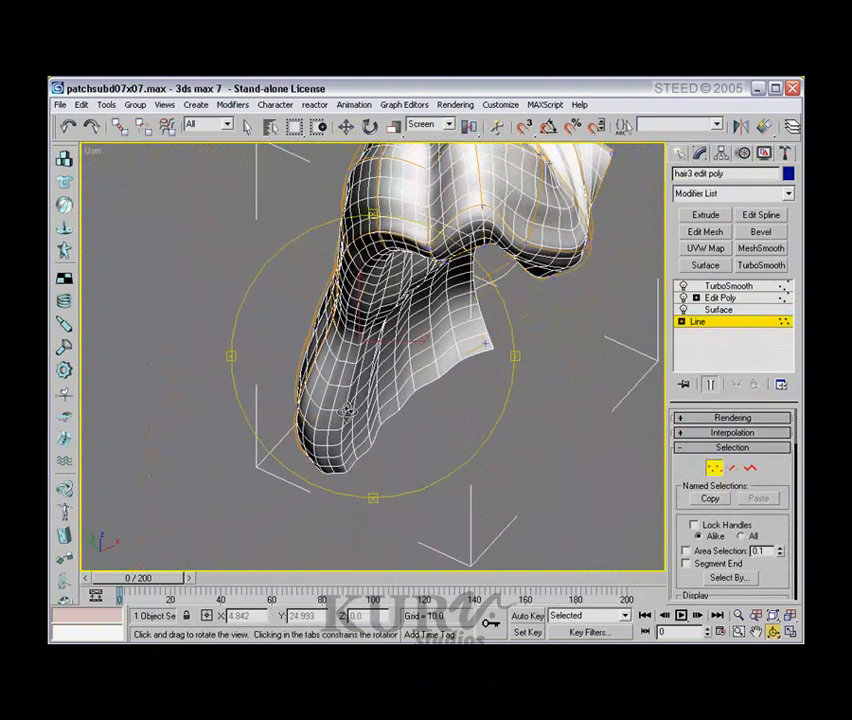
# Select the two cage vertices at the hair's lower outer corner and adjust the lower strand with the end result shown
pyautogui.click(712, 386)
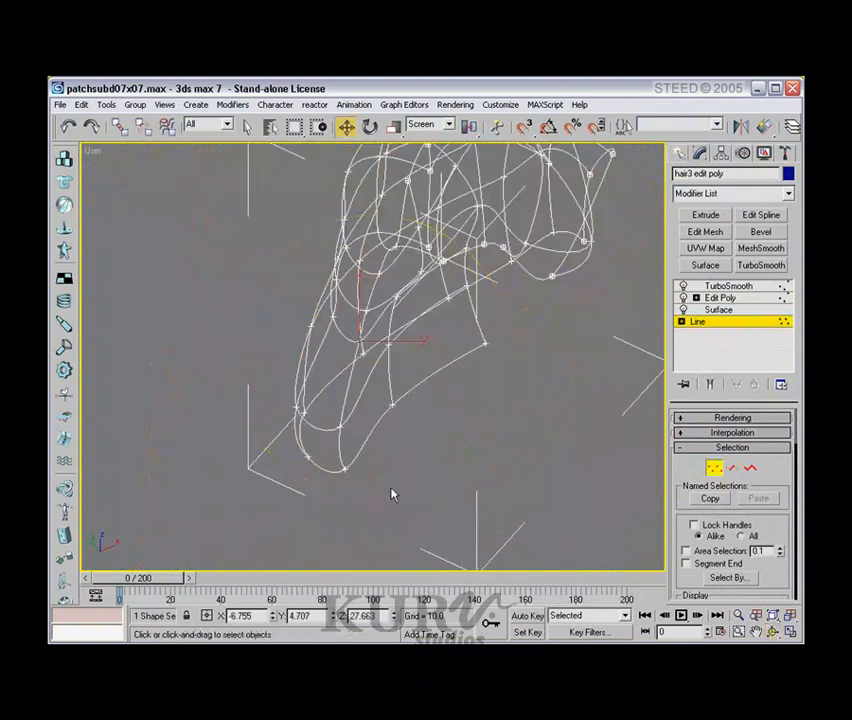
pyautogui.moveTo(336, 467); pyautogui.dragTo(335, 427)
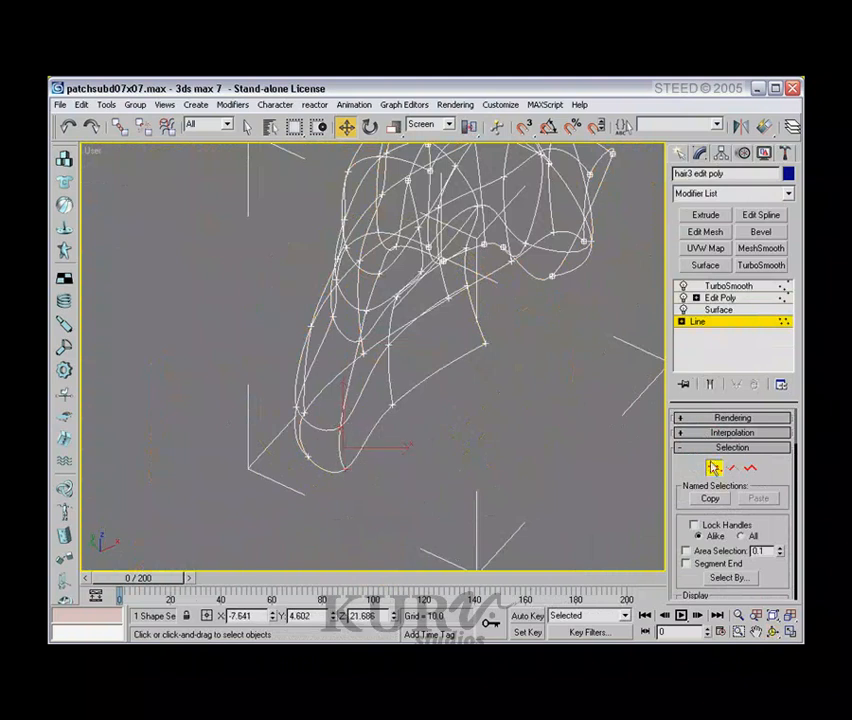
pyautogui.click(710, 385)
pyautogui.moveTo(365, 412)
pyautogui.keyDown('alt'); pyautogui.mouseDown(button='middle')
pyautogui.moveTo(401, 373)
pyautogui.moveTo(373, 378)
pyautogui.moveTo(362, 400)
pyautogui.moveTo(452, 336)
pyautogui.moveTo(544, 350)
pyautogui.moveTo(498, 342)
pyautogui.moveTo(390, 348)
pyautogui.moveTo(432, 342)
pyautogui.moveTo(386, 356)
pyautogui.moveTo(360, 343)
pyautogui.moveTo(378, 363)
pyautogui.moveTo(432, 380)
pyautogui.moveTo(293, 355)
pyautogui.moveTo(310, 375)
pyautogui.mouseUp(button='middle'); pyautogui.keyUp('alt')
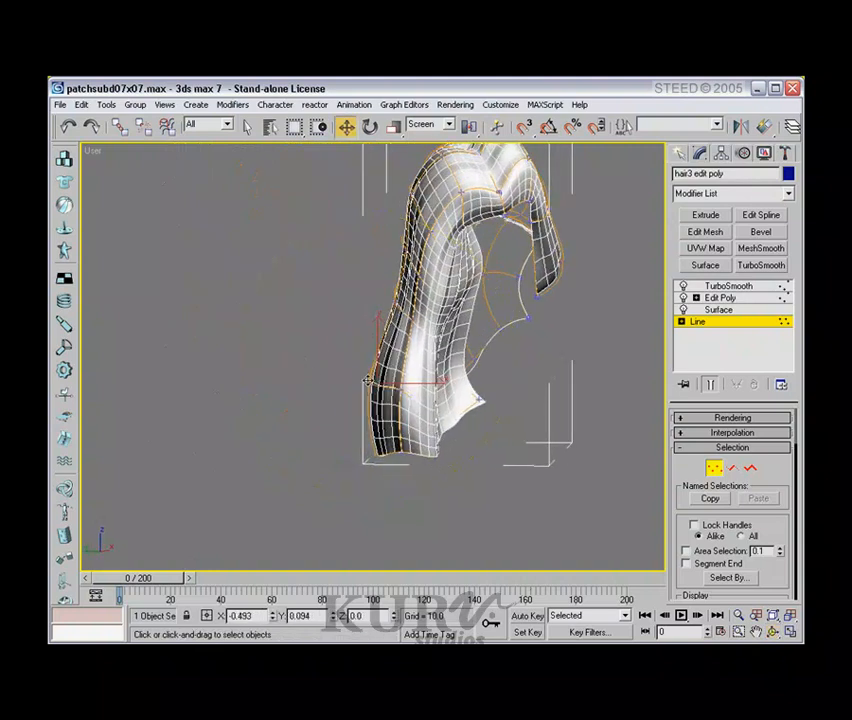
pyautogui.keyDown('alt'); pyautogui.moveTo(375, 380); pyautogui.dragTo(483, 343, button='middle'); pyautogui.keyUp('alt')
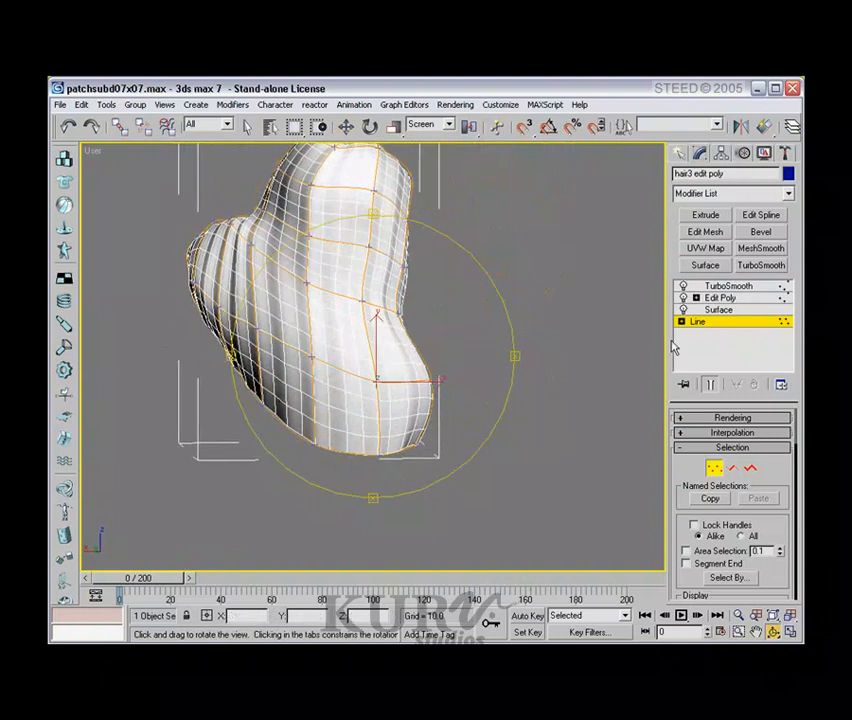
# Return to the Edit Poly level and examine the smoothed hair surface from the back, sides and front
pyautogui.click(746, 299)
pyautogui.moveTo(303, 372); pyautogui.dragTo(322, 410, button='middle')
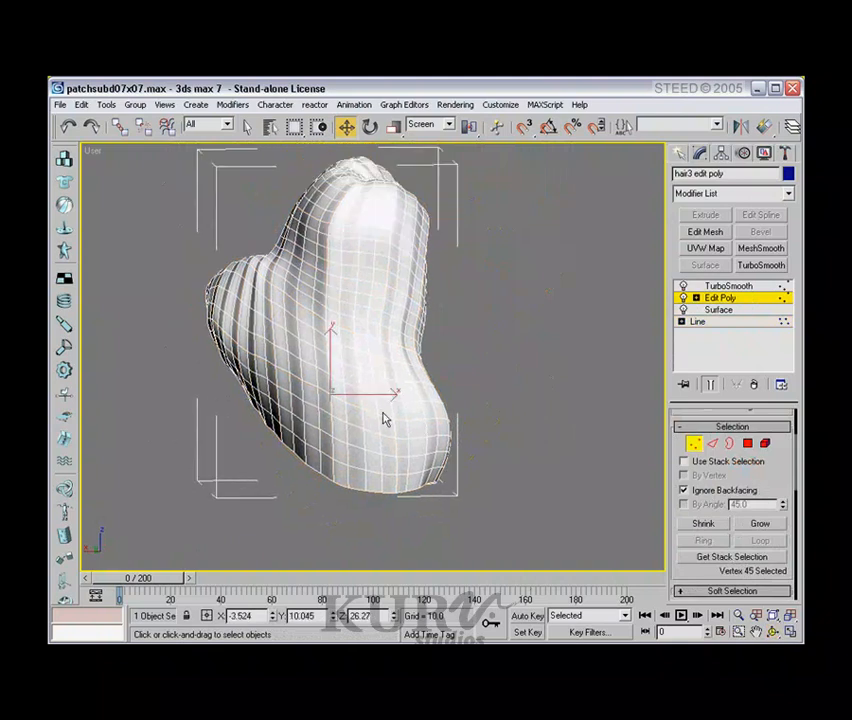
pyautogui.keyDown('alt'); pyautogui.moveTo(340, 377); pyautogui.dragTo(348, 402, button='middle'); pyautogui.keyUp('alt')
pyautogui.press('w')
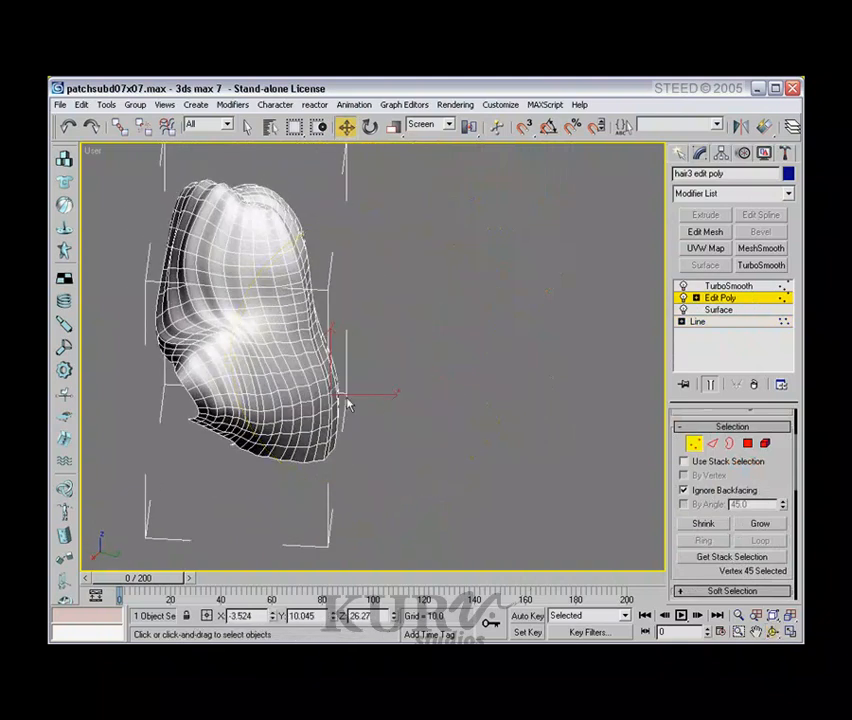
pyautogui.hotkey('ctrl', 'r')
pyautogui.moveTo(414, 396); pyautogui.dragTo(295, 374)
pyautogui.scroll(3, 354, 388)
pyautogui.scroll(-1, 354, 388)
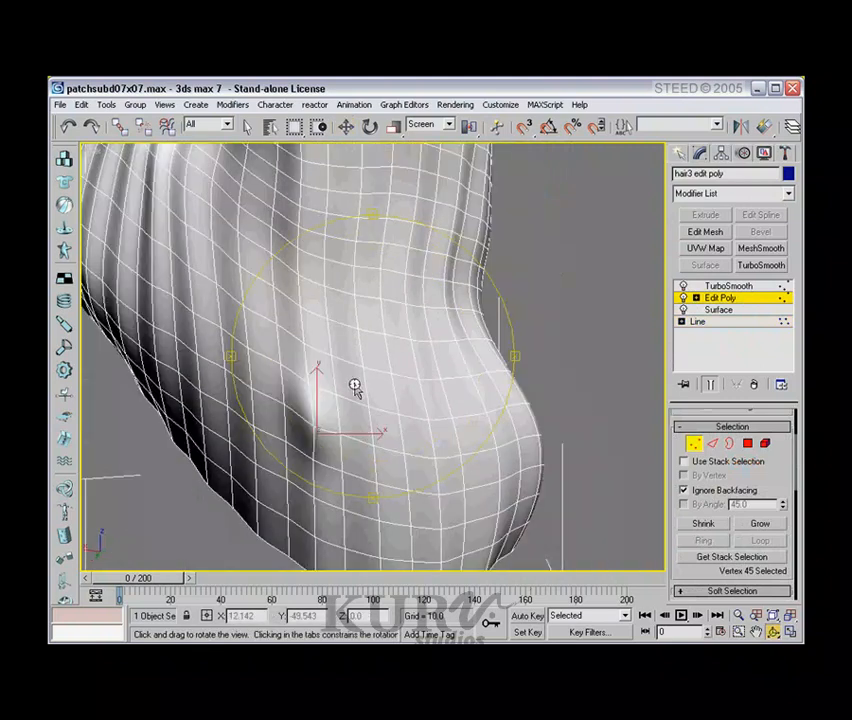
pyautogui.scroll(-2, 354, 388)
pyautogui.moveTo(354, 388); pyautogui.dragTo(372, 362)
pyautogui.moveTo(306, 358); pyautogui.dragTo(358, 349)
pyautogui.rightClick(359, 349)
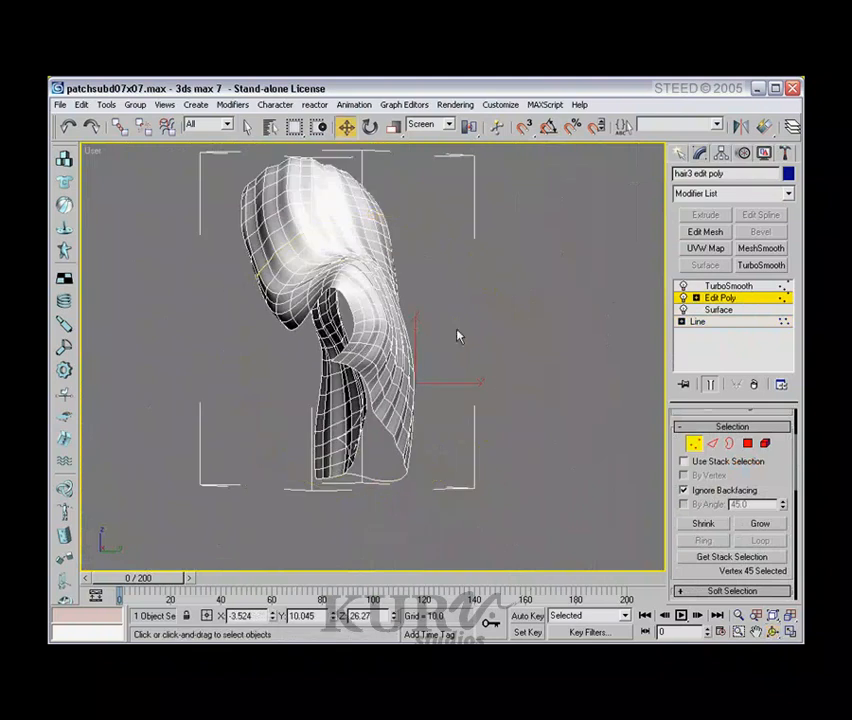
# Unhide the queen01 model by name and inspect the hair on it without edged faces
pyautogui.rightClick(466, 318)
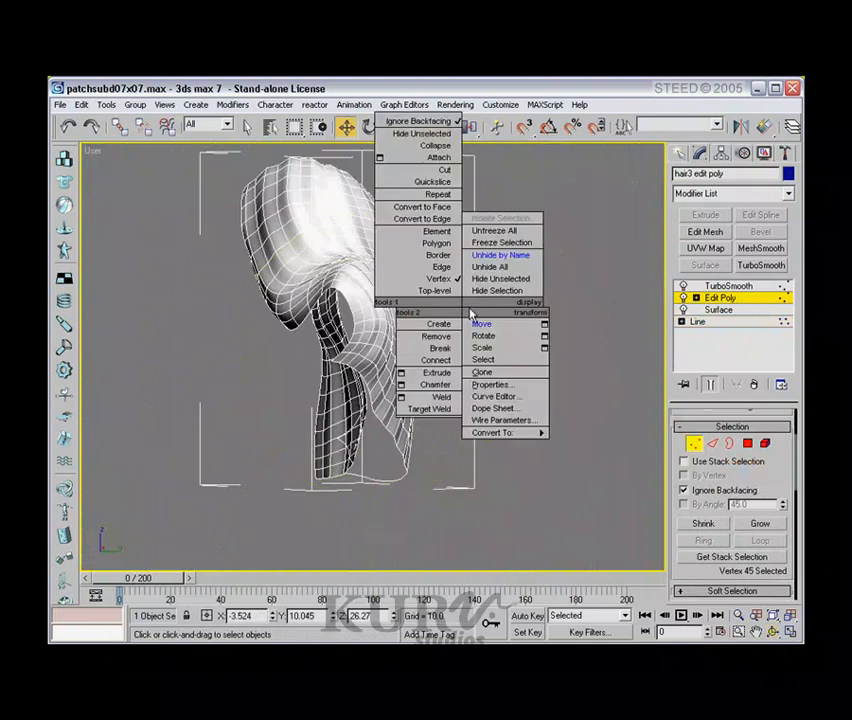
pyautogui.click(500, 253)
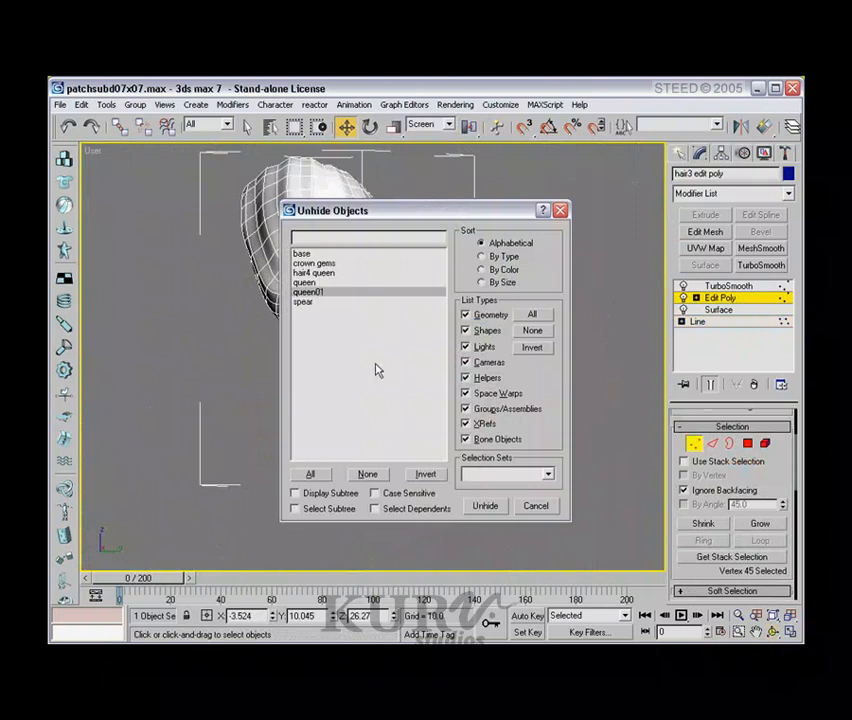
pyautogui.click(486, 506)
pyautogui.keyDown('alt'); pyautogui.moveTo(494, 513); pyautogui.dragTo(325, 348, button='middle'); pyautogui.keyUp('alt')
pyautogui.press('F4')
pyautogui.scroll(-3, 369, 362)
pyautogui.scroll(-3, 378, 353)
pyautogui.keyDown('alt'); pyautogui.moveTo(392, 360); pyautogui.dragTo(160, 200, button='middle'); pyautogui.keyUp('alt')
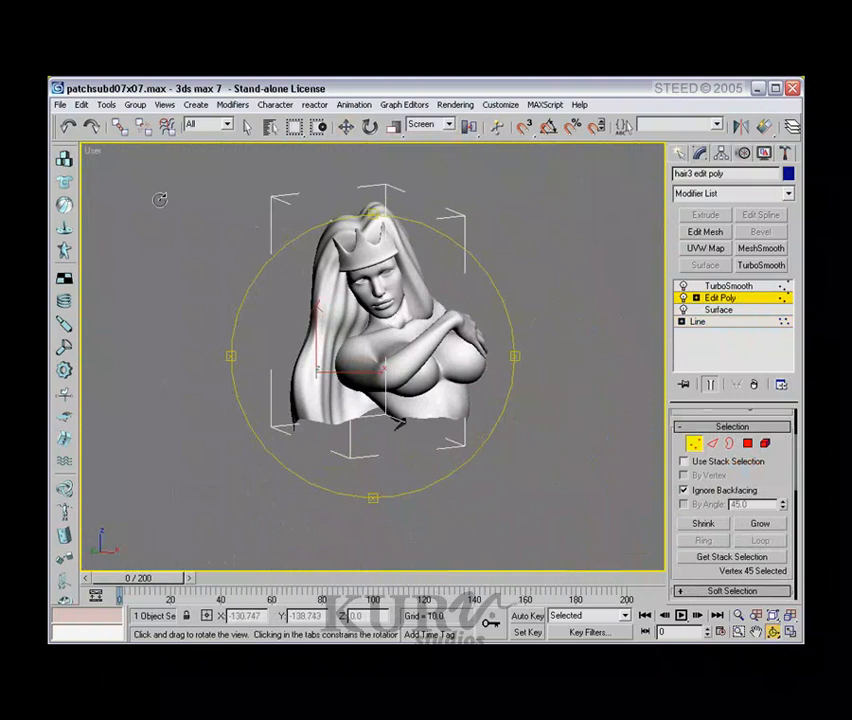
# Switch the viewport to wireframe, leave vertex editing and select the queen01 model
pyautogui.rightClick(90, 155)
pyautogui.click(105, 169)
pyautogui.scroll(3, 376, 336)
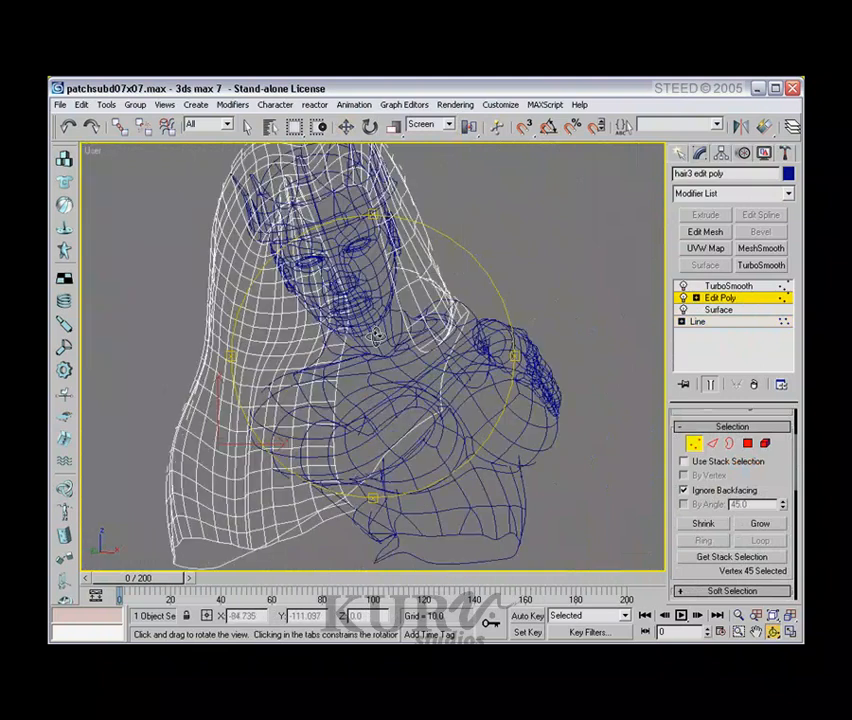
pyautogui.keyDown('alt'); pyautogui.moveTo(376, 336); pyautogui.dragTo(504, 334, button='middle'); pyautogui.keyUp('alt')
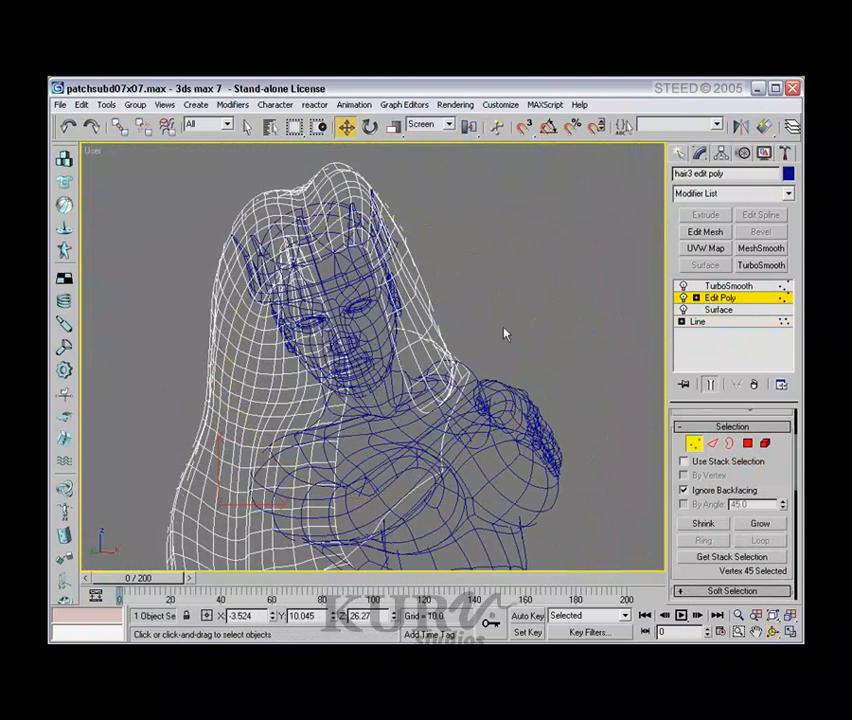
pyautogui.click(698, 440)
pyautogui.moveTo(427, 398); pyautogui.dragTo(416, 304, button='middle')
pyautogui.click(460, 398)
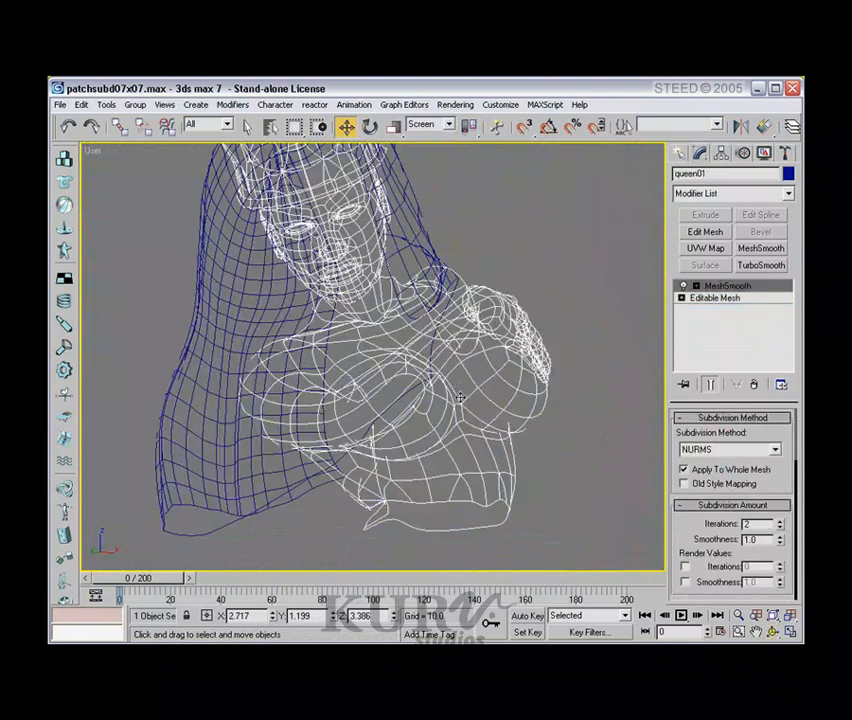
pyautogui.keyDown('alt'); pyautogui.moveTo(415, 383); pyautogui.dragTo(330, 413, button='middle'); pyautogui.keyUp('alt')
pyautogui.keyDown('alt'); pyautogui.moveTo(412, 353); pyautogui.dragTo(382, 405, button='middle'); pyautogui.keyUp('alt')
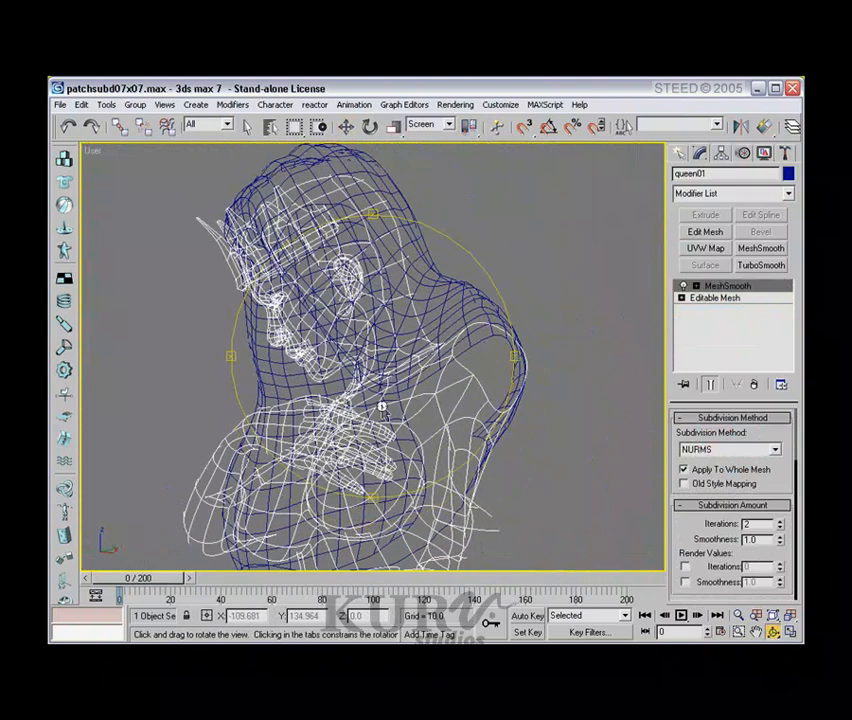
# Bring up the full hair4 queen figure in place of the bust, select it and inspect it in shaded display
pyautogui.scroll(-3, 382, 405)
pyautogui.rightClick(553, 411)
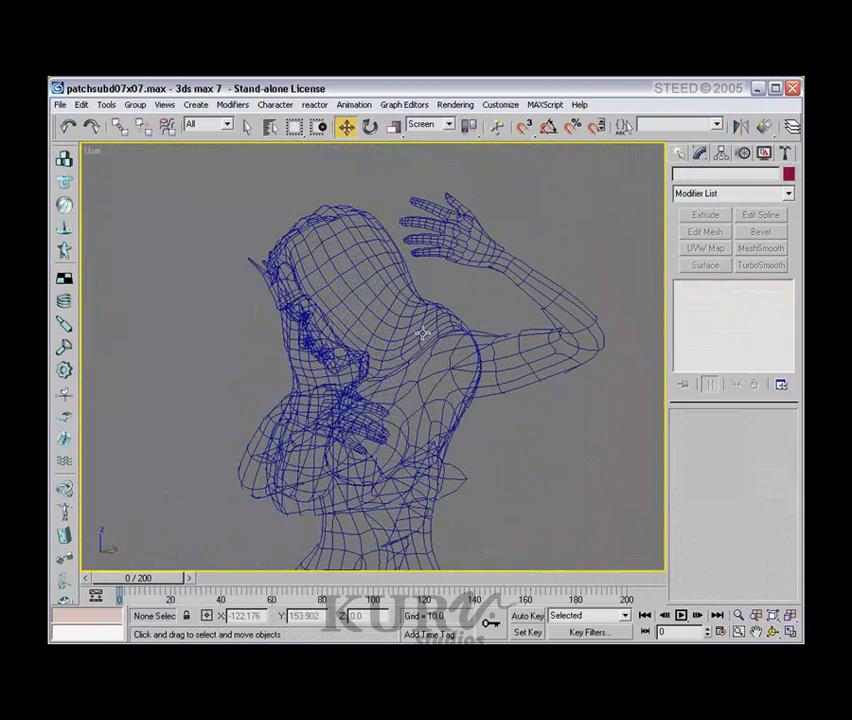
pyautogui.click(422, 333)
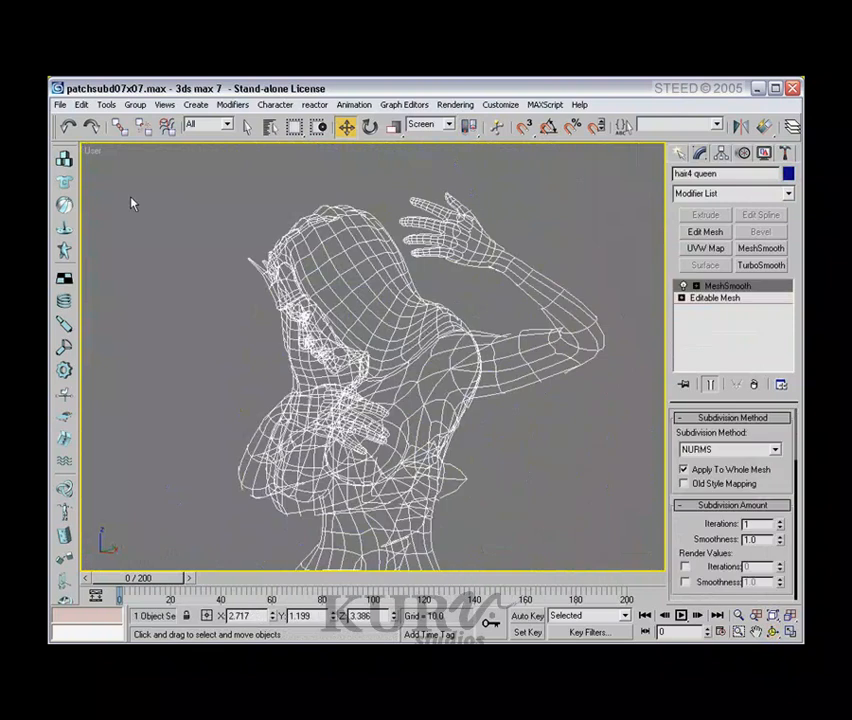
pyautogui.rightClick(92, 152)
pyautogui.click(125, 160)
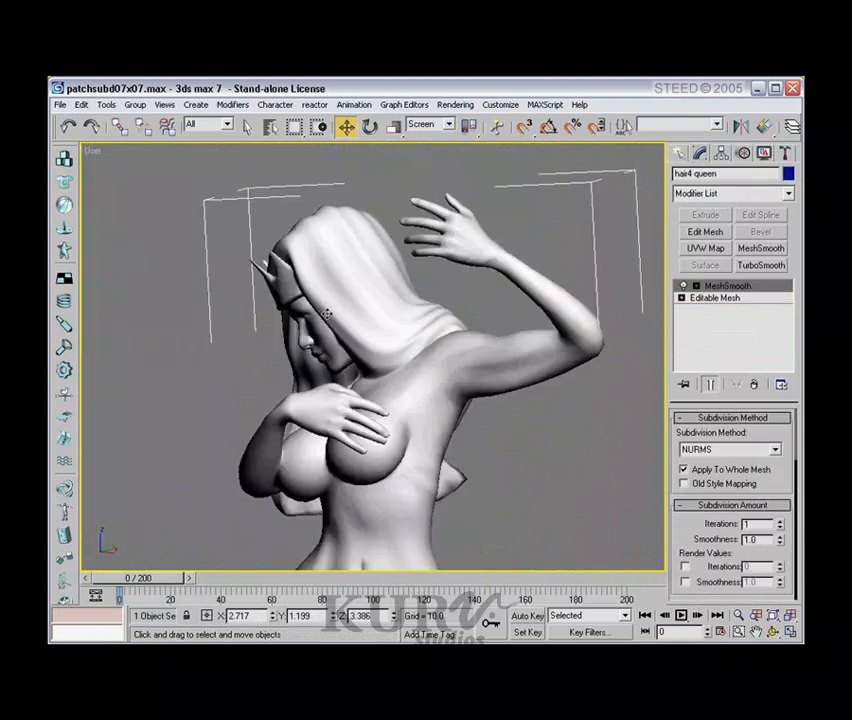
pyautogui.scroll(3, 326, 314)
pyautogui.keyDown('alt'); pyautogui.moveTo(326, 314); pyautogui.dragTo(279, 343, button='middle'); pyautogui.keyUp('alt')
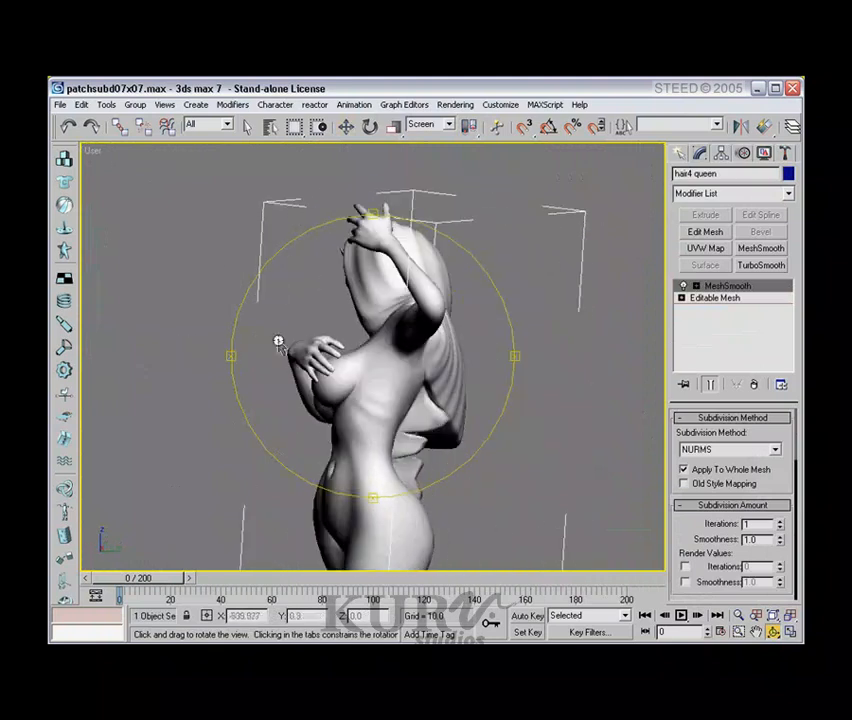
# Return the viewport to wireframe and enter the MeshSmooth edge level of the hair4 queen model, focusing on the crown
pyautogui.rightClick(91, 151)
pyautogui.click(106, 174)
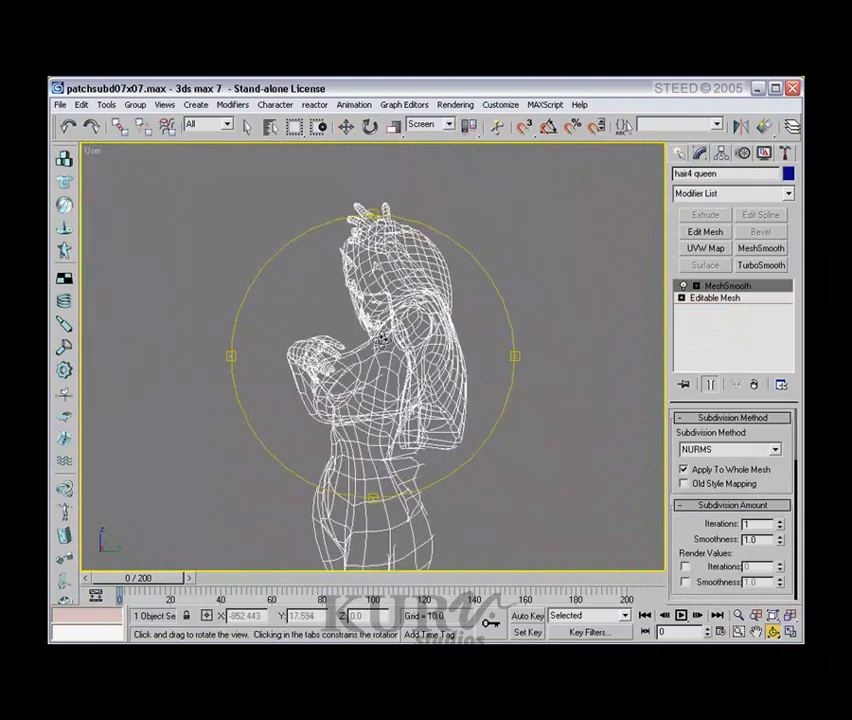
pyautogui.keyDown('alt'); pyautogui.moveTo(381, 343); pyautogui.dragTo(508, 357, button='middle'); pyautogui.keyUp('alt')
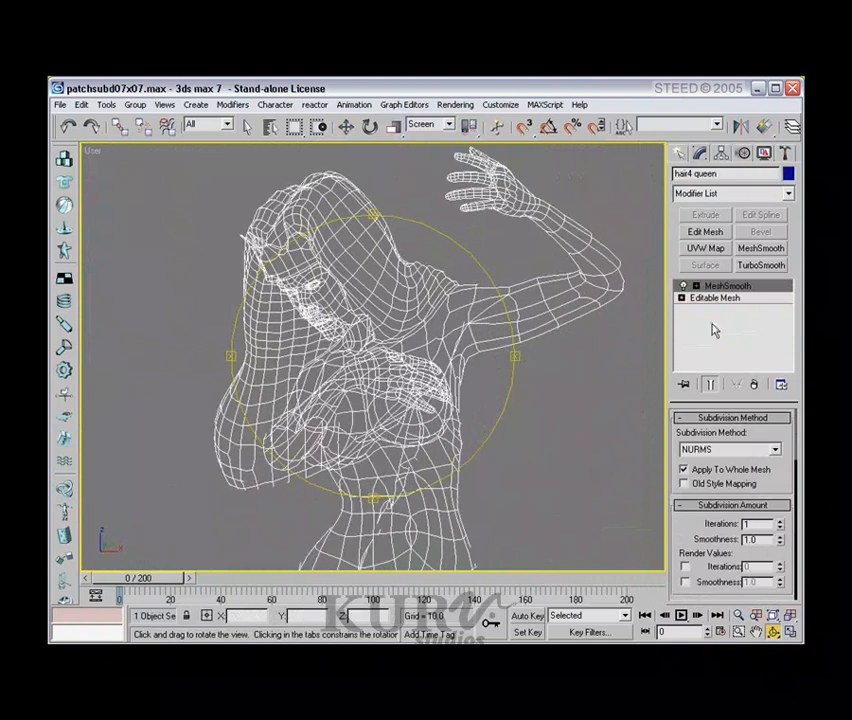
pyautogui.moveTo(403, 322); pyautogui.dragTo(358, 344, button='middle')
pyautogui.scroll(-3, 412, 326)
pyautogui.scroll(4, 416, 420)
pyautogui.moveTo(358, 344); pyautogui.dragTo(369, 374, button='middle')
pyautogui.scroll(2, 344, 374)
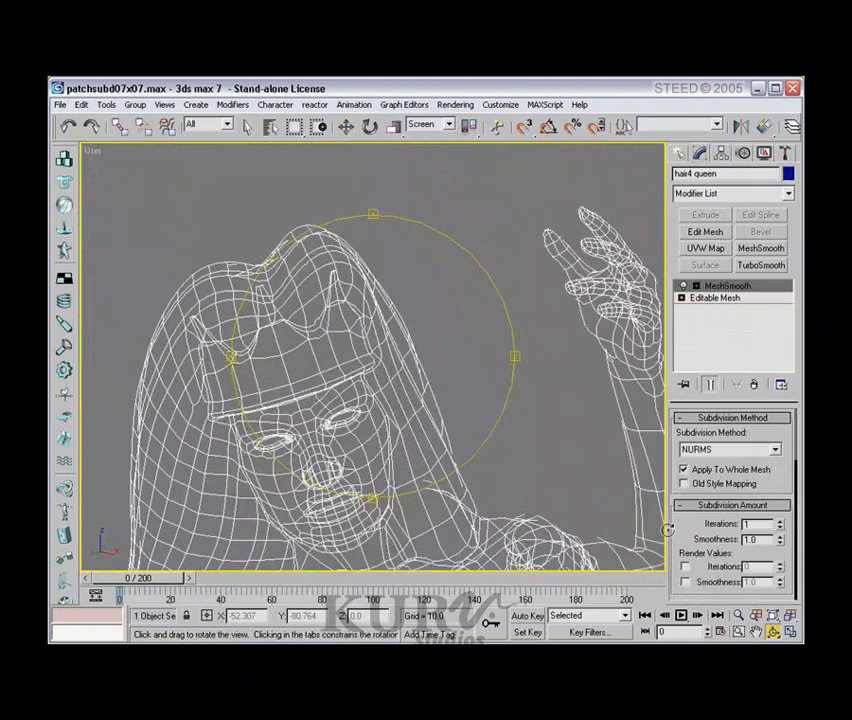
pyautogui.moveTo(683, 523); pyautogui.dragTo(688, 348)
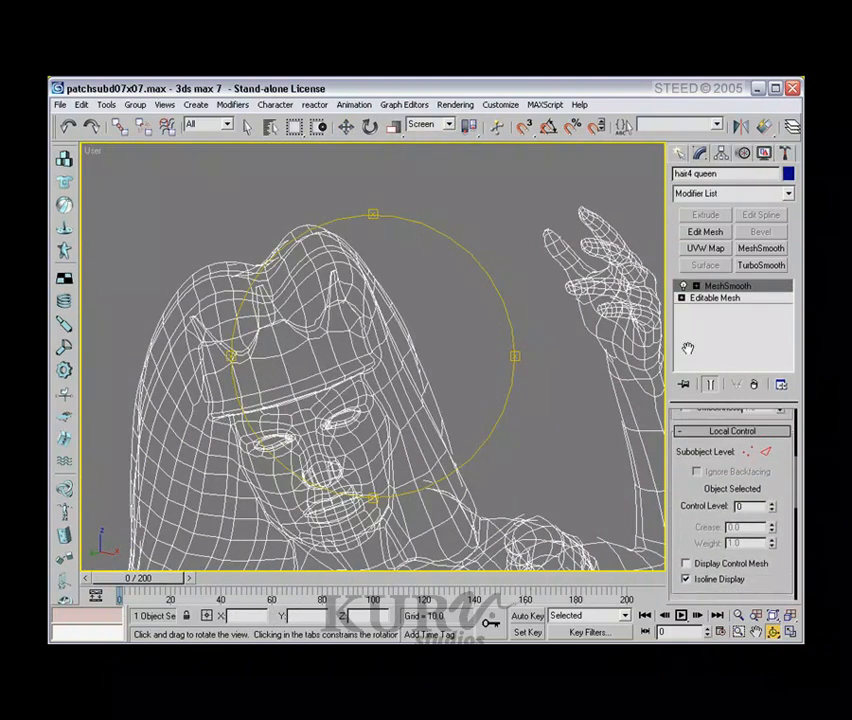
pyautogui.click(766, 452)
# Select five connected edges along the upper line of the crown's lower rim
pyautogui.scroll(5, 375, 380)
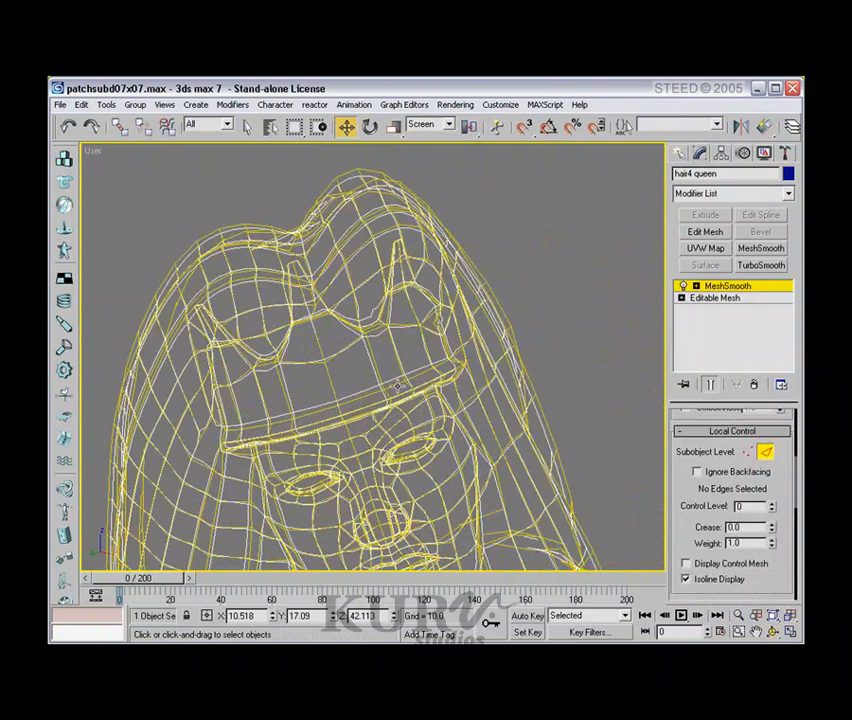
pyautogui.click(398, 387)
pyautogui.moveTo(432, 367)
pyautogui.keyDown('alt'); pyautogui.mouseDown(button='middle')
pyautogui.moveTo(395, 392)
pyautogui.moveTo(420, 373)
pyautogui.mouseUp(button='middle'); pyautogui.keyUp('alt')
pyautogui.press('w')
pyautogui.keyDown('ctrl'); pyautogui.click(446, 357); pyautogui.keyUp('ctrl')
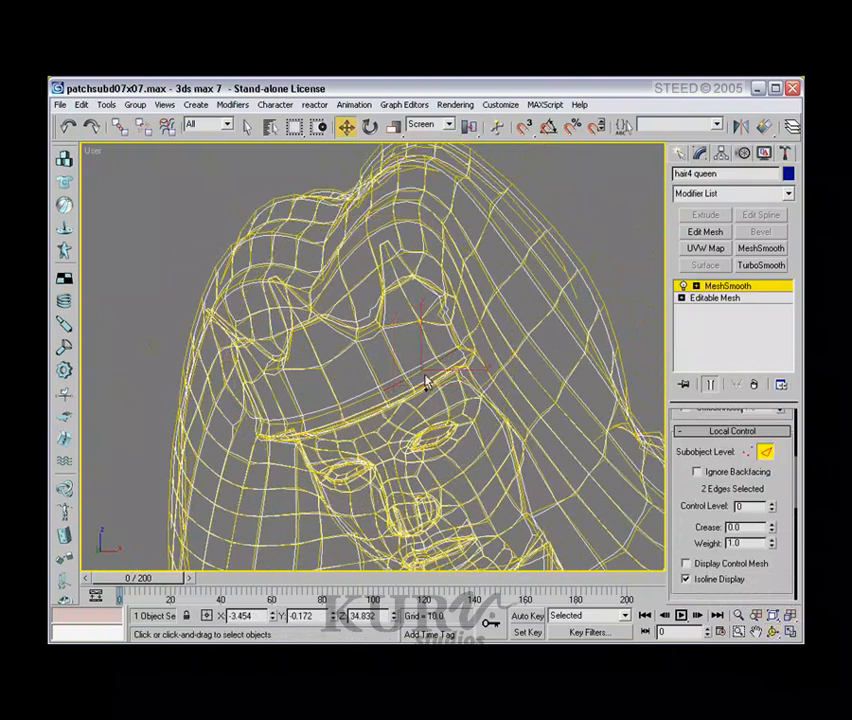
pyautogui.keyDown('ctrl'); pyautogui.click(368, 400); pyautogui.keyUp('ctrl')
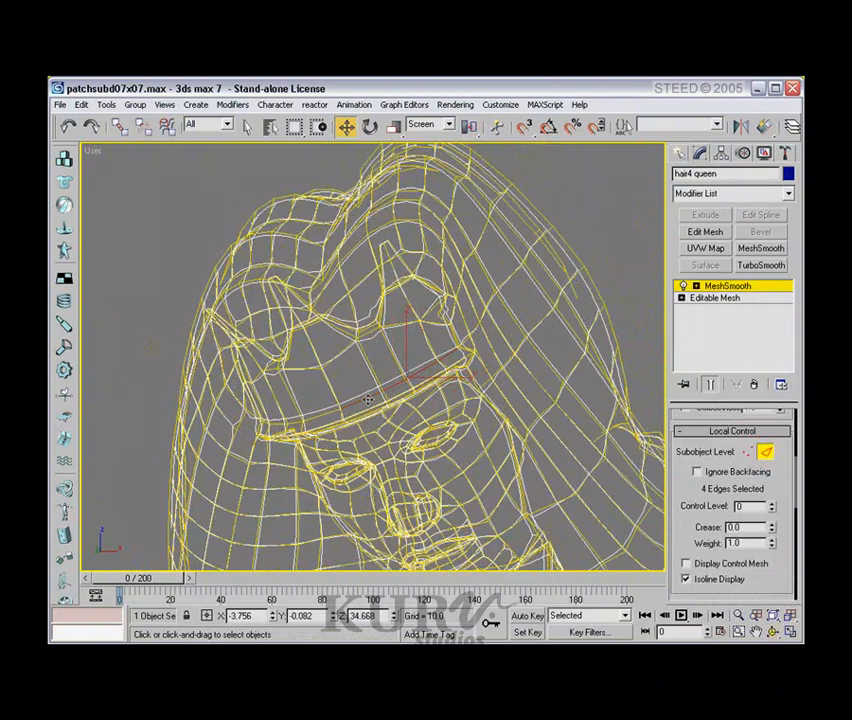
pyautogui.keyDown('alt'); pyautogui.click(314, 421); pyautogui.keyUp('alt')
pyautogui.scroll(2, 352, 408)
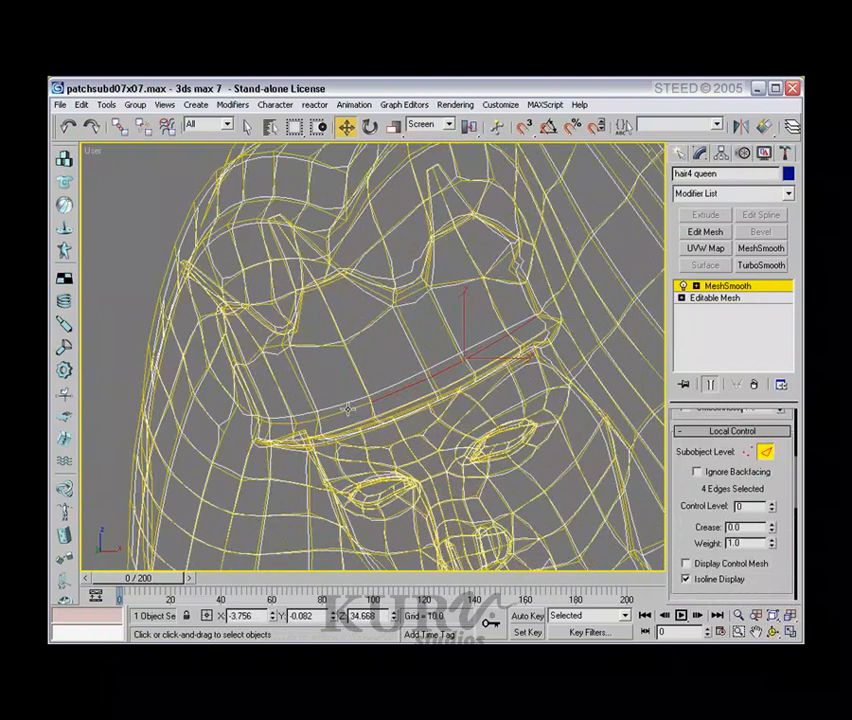
pyautogui.keyDown('ctrl'); pyautogui.click(348, 410); pyautogui.keyUp('ctrl')
# Set the MeshSmooth Iterations to 0 while viewing the crown's selected edges
pyautogui.keyDown('alt'); pyautogui.moveTo(348, 410); pyautogui.dragTo(365, 385, button='middle'); pyautogui.keyUp('alt')
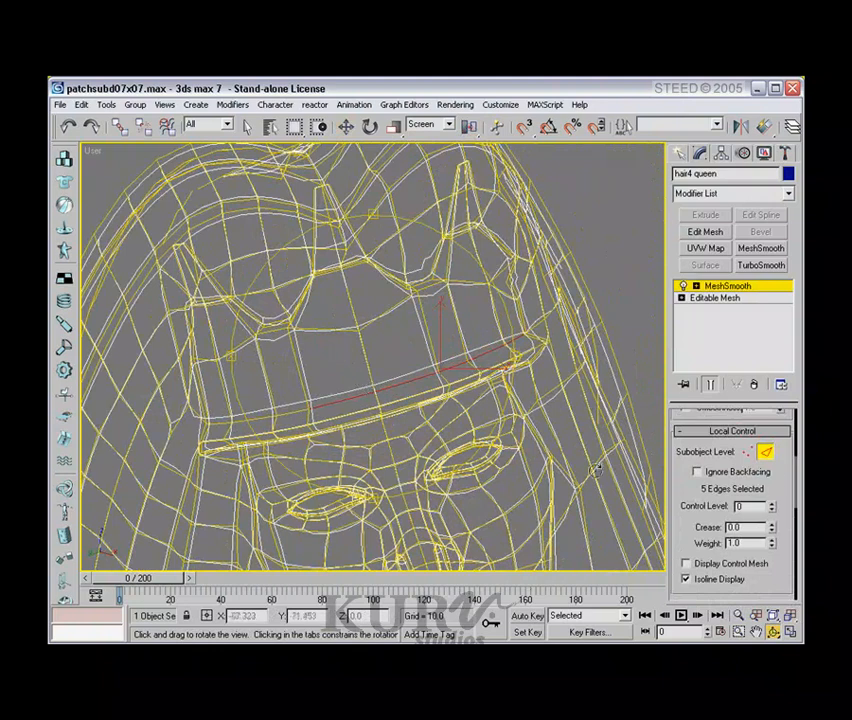
pyautogui.moveTo(777, 481); pyautogui.dragTo(799, 560)
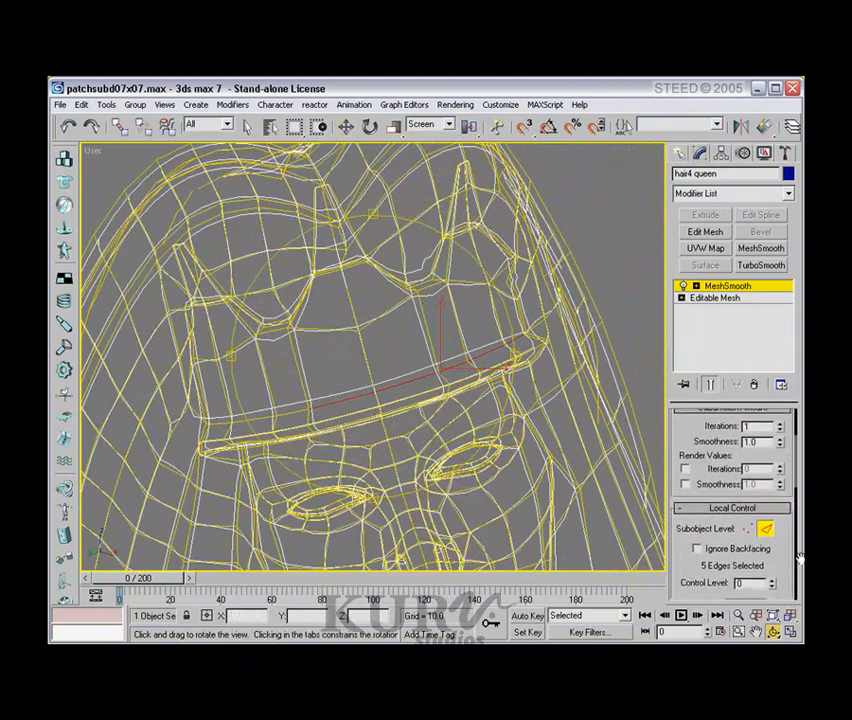
pyautogui.click(781, 433)
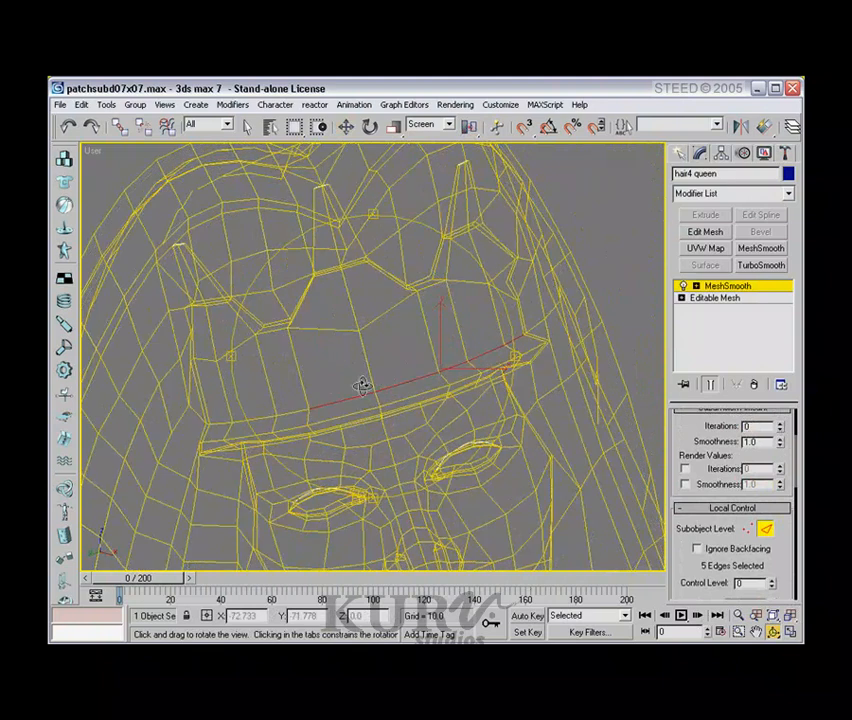
pyautogui.moveTo(361, 386); pyautogui.dragTo(415, 348)
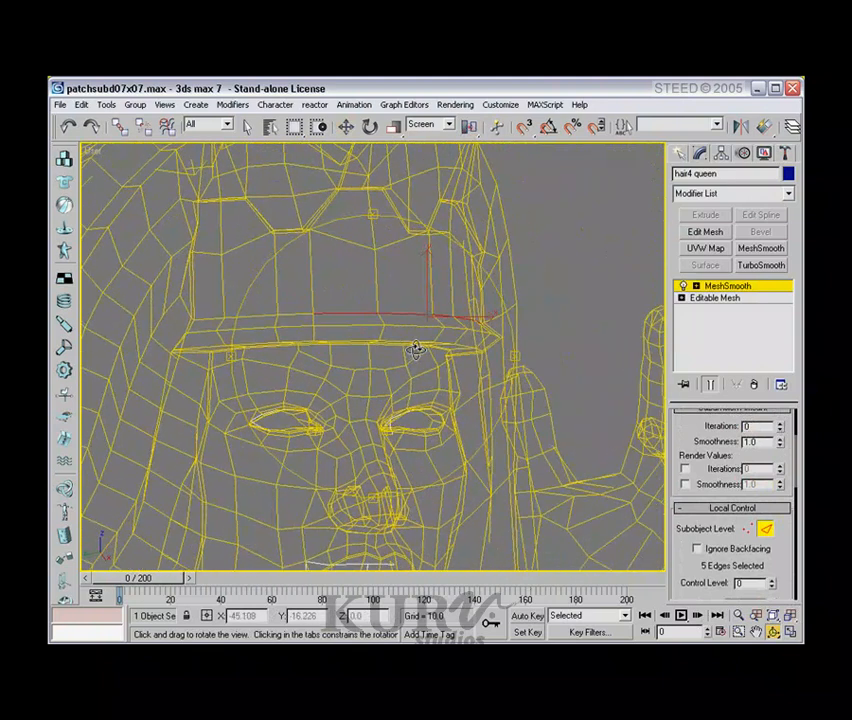
# Extend the edge selection along the crown's front rim to eight edges and check it from another angle
pyautogui.rightClick(415, 348)
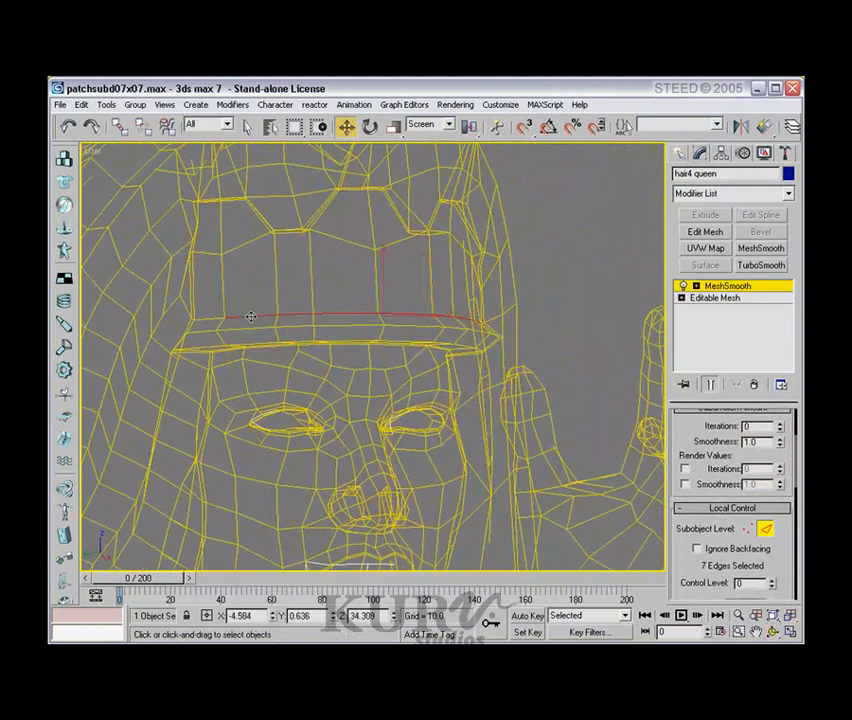
pyautogui.keyDown('ctrl'); pyautogui.click(205, 320); pyautogui.keyUp('ctrl')
pyautogui.hotkey('ctrl', 'r')
pyautogui.moveTo(316, 386); pyautogui.dragTo(273, 388)
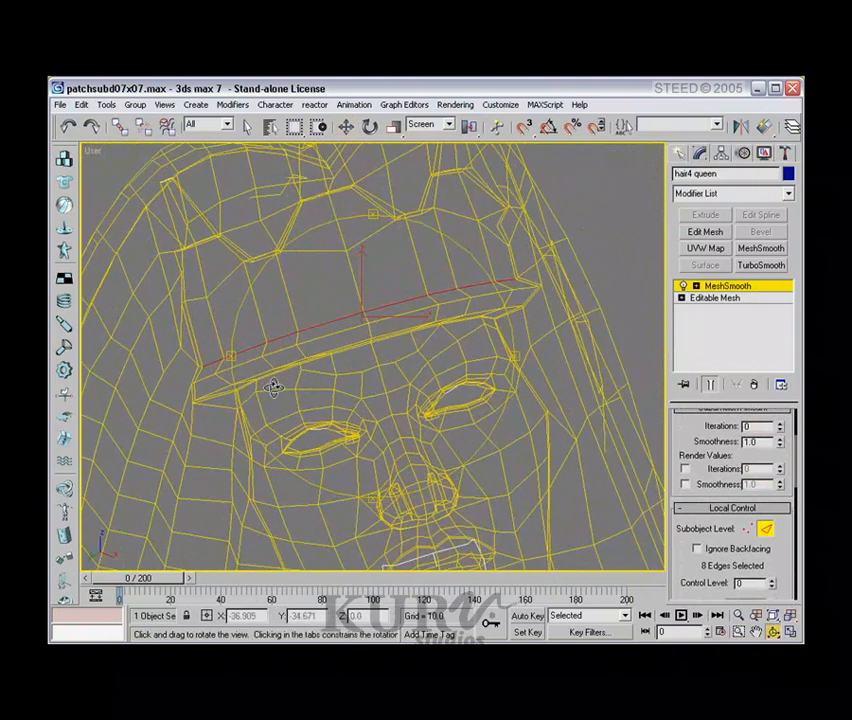
# Display the queen's head with smooth shading and set the MeshSmooth Iterations to 2
pyautogui.rightClick(92, 152)
pyautogui.click(112, 161)
pyautogui.moveTo(184, 222)
pyautogui.mouseDown()
pyautogui.moveTo(358, 338)
pyautogui.moveTo(403, 405)
pyautogui.moveTo(466, 397)
pyautogui.mouseUp()
pyautogui.hotkey('shift', 'z')
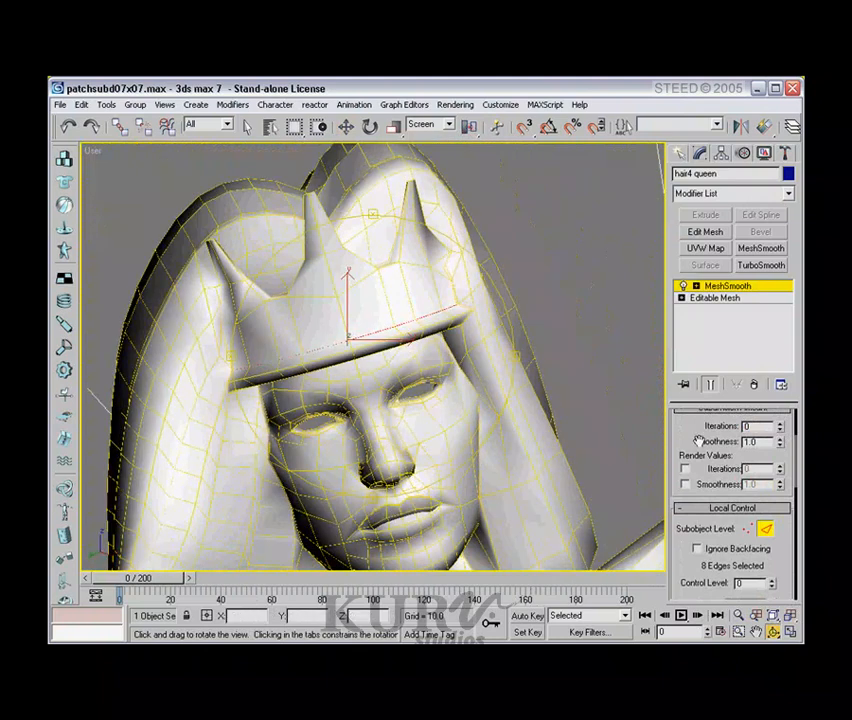
pyautogui.moveTo(693, 433); pyautogui.dragTo(716, 571)
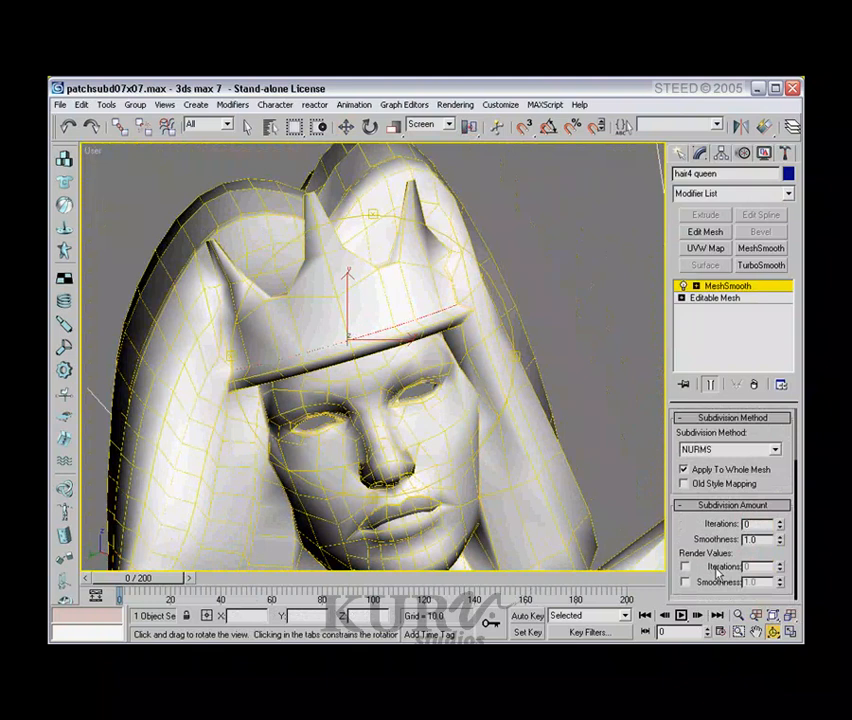
pyautogui.click(780, 522)
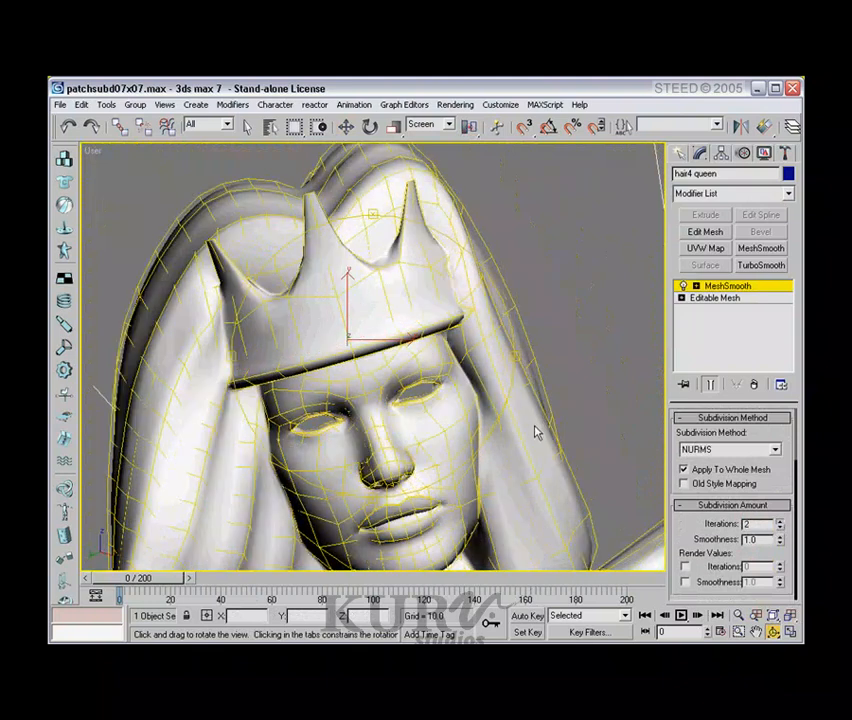
# Set the Crease of the eight selected crown rim edges to 1.0 and check the rim's shape
pyautogui.moveTo(700, 535); pyautogui.dragTo(711, 338)
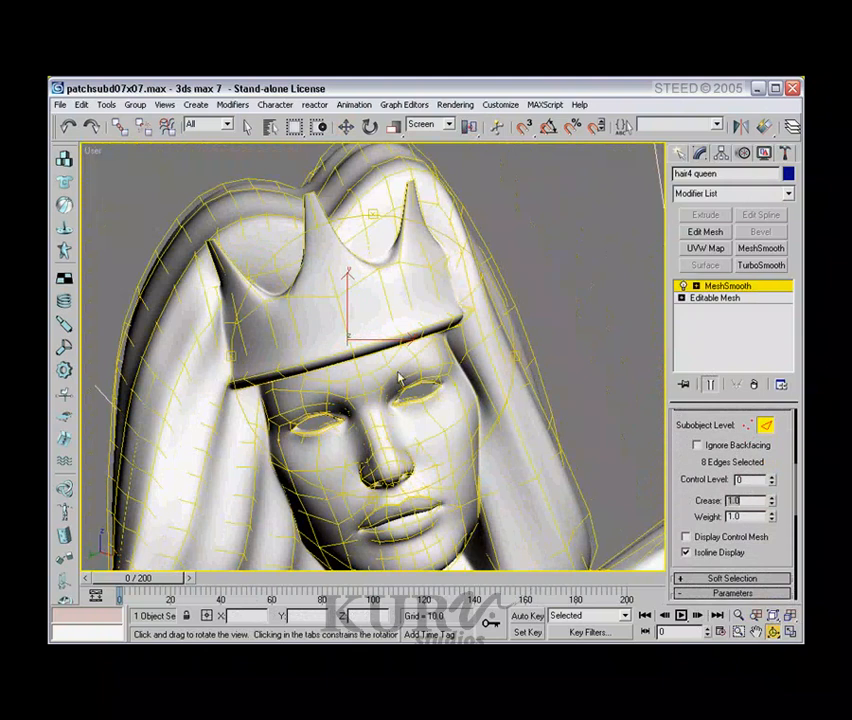
pyautogui.moveTo(399, 361); pyautogui.dragTo(373, 384, button='middle')
pyautogui.scroll(2, 372, 385)
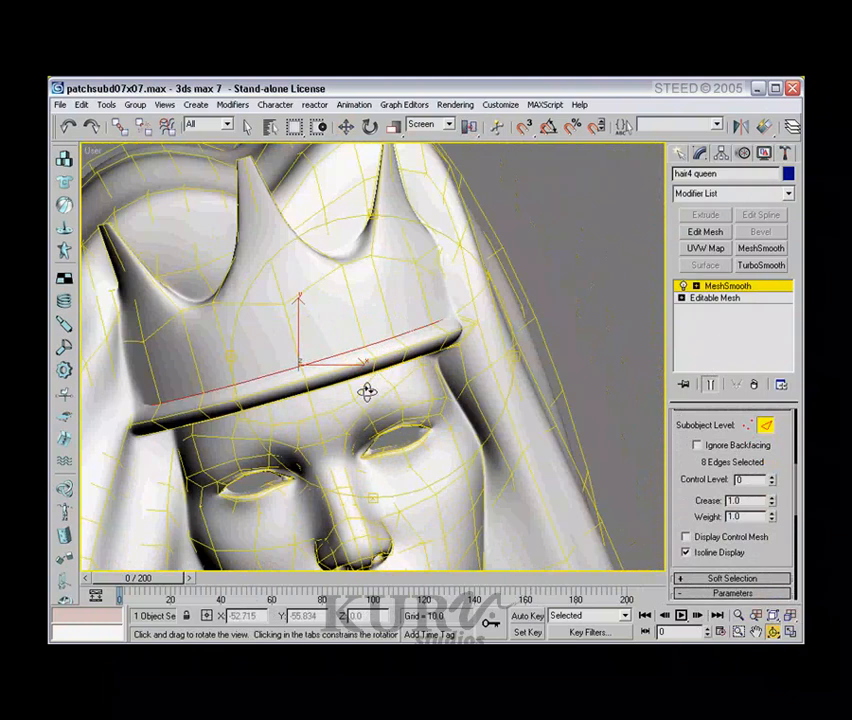
pyautogui.moveTo(367, 392); pyautogui.dragTo(460, 358)
pyautogui.rightClick(470, 352)
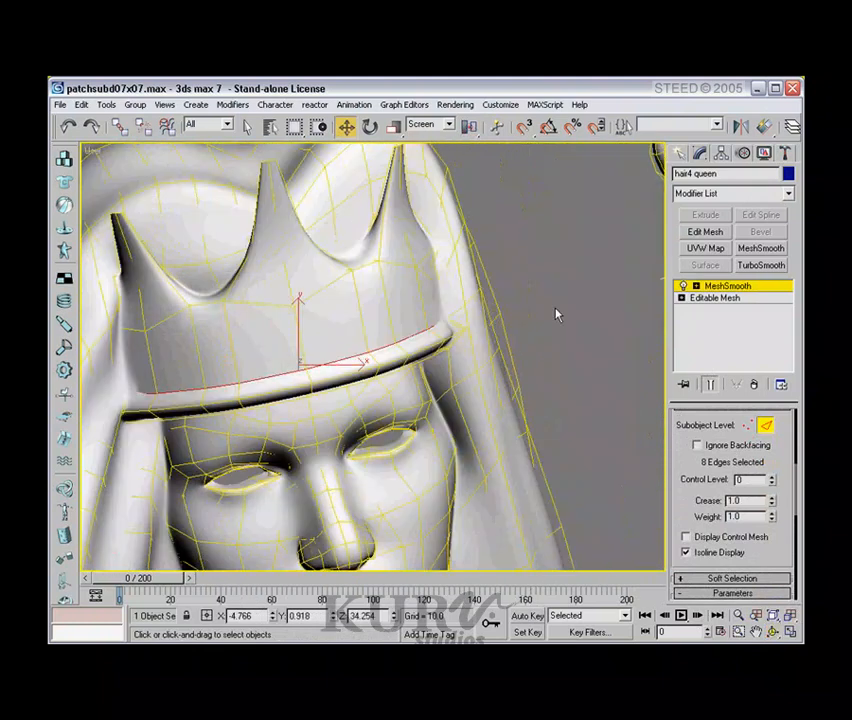
# Clear the edge selection, leave the MeshSmooth edge level and examine the shaded crown rim and the hair beside the face
pyautogui.click(557, 315)
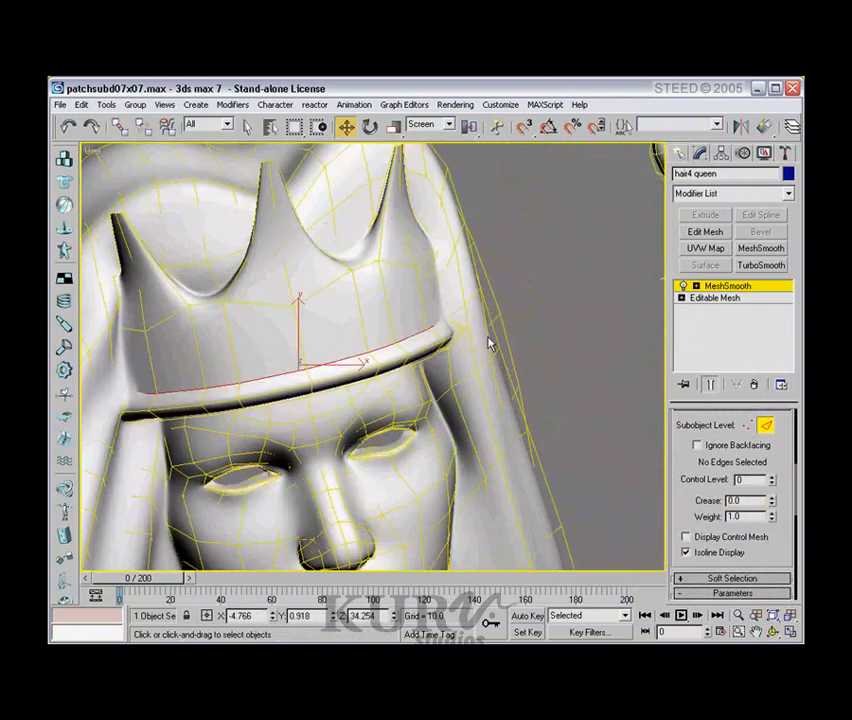
pyautogui.click(766, 426)
pyautogui.scroll(-2, 377, 297)
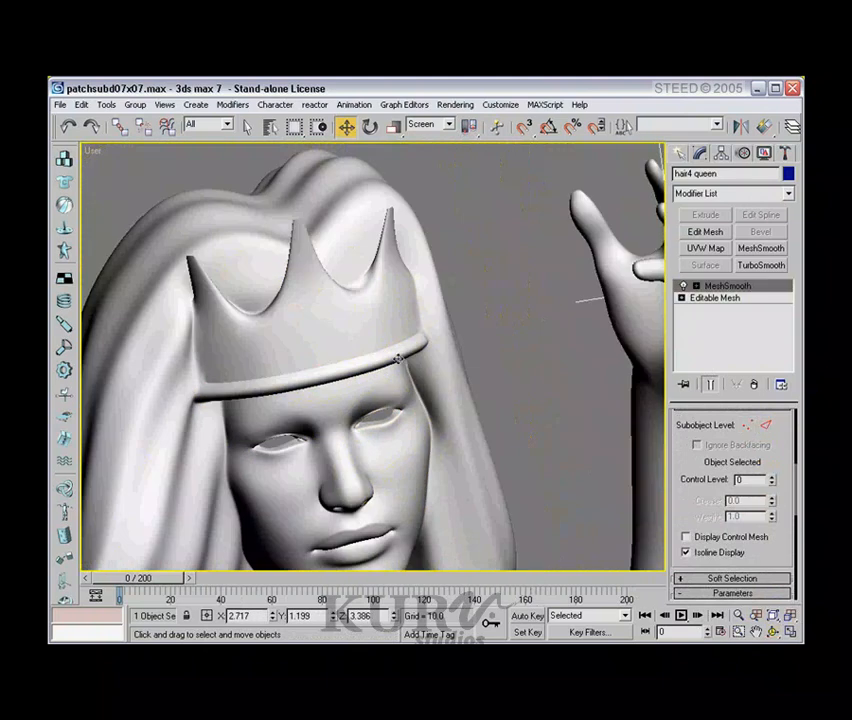
pyautogui.hotkey('ctrl', 'r')
pyautogui.moveTo(361, 354); pyautogui.dragTo(284, 342)
pyautogui.moveTo(284, 342); pyautogui.dragTo(437, 282, button='middle')
pyautogui.scroll(4, 375, 348)
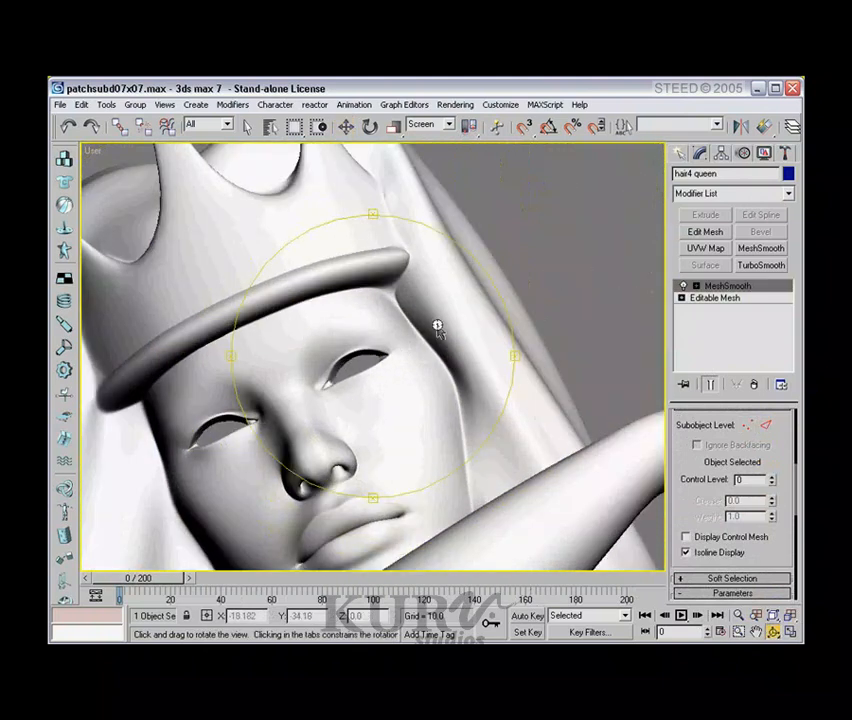
# Show the model in wireframe and enter the Editable Mesh edge level with the MeshSmooth result hidden
pyautogui.rightClick(94, 153)
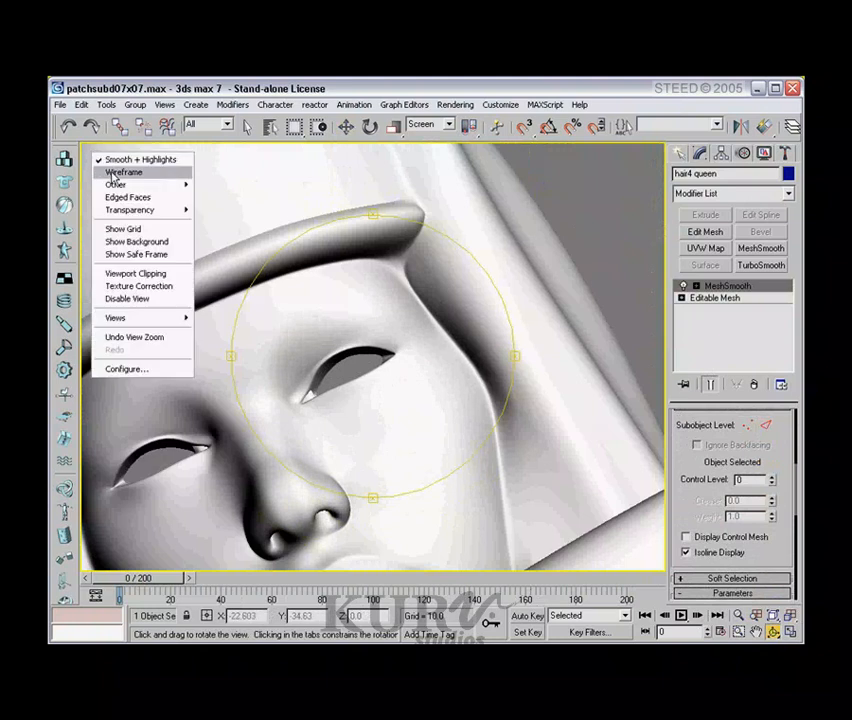
pyautogui.click(114, 171)
pyautogui.rightClick(470, 358)
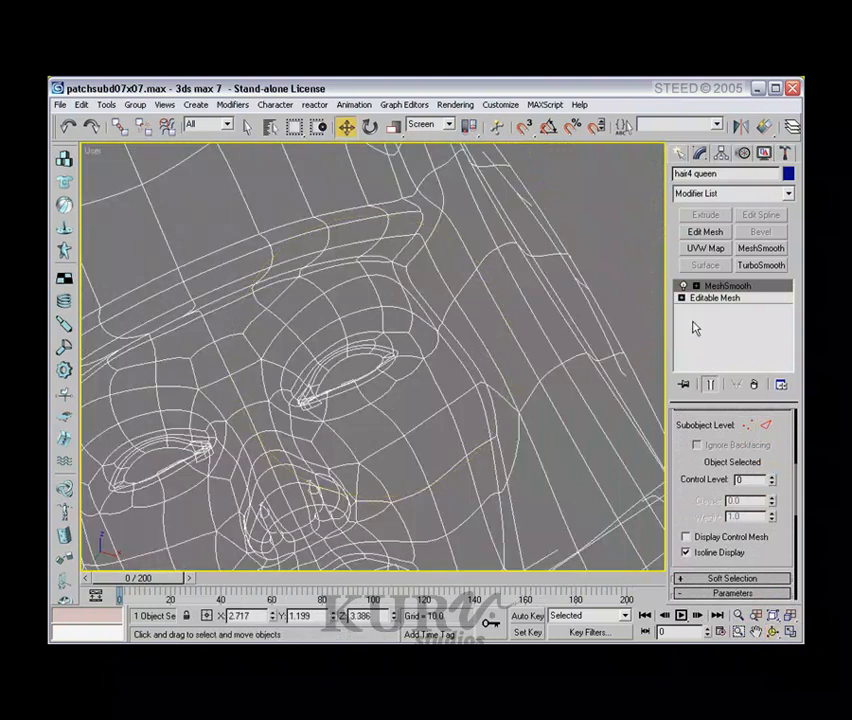
pyautogui.click(728, 299)
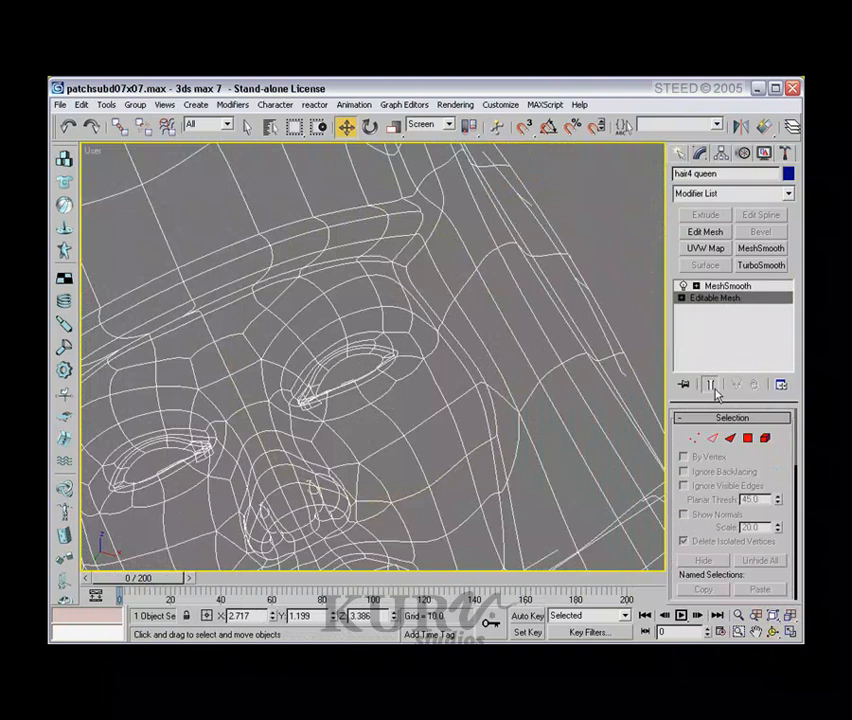
pyautogui.click(711, 386)
pyautogui.click(712, 438)
# Pick single edges along the seam between face and hair and examine the tightly spaced edges there up close
pyautogui.click(472, 359)
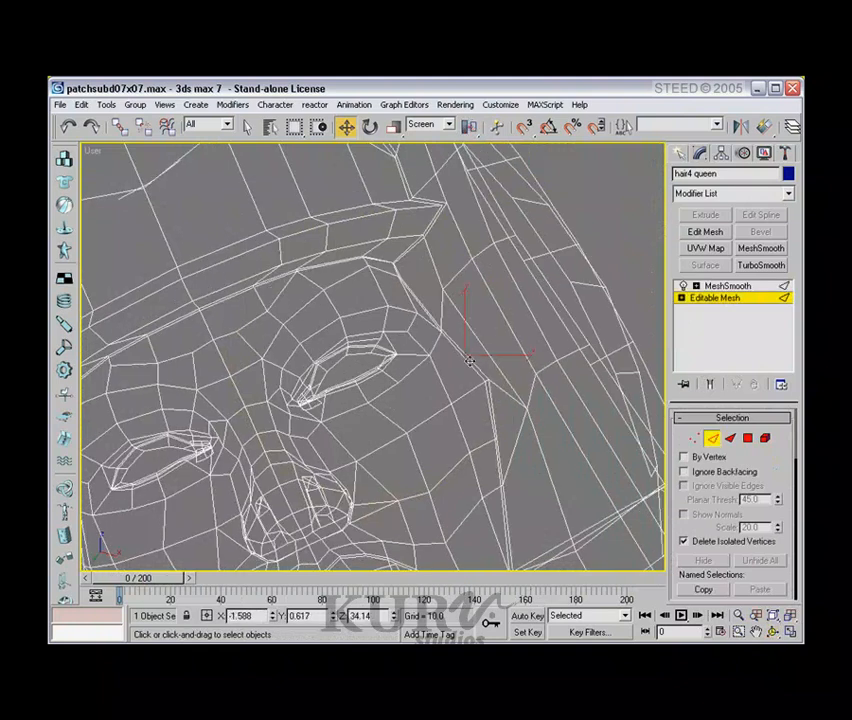
pyautogui.moveTo(483, 357); pyautogui.dragTo(415, 264, button='middle')
pyautogui.hotkey('ctrl', 'r')
pyautogui.moveTo(413, 322)
pyautogui.mouseDown()
pyautogui.moveTo(396, 359)
pyautogui.moveTo(430, 340)
pyautogui.moveTo(405, 339)
pyautogui.moveTo(412, 347)
pyautogui.mouseUp()
pyautogui.rightClick(446, 356)
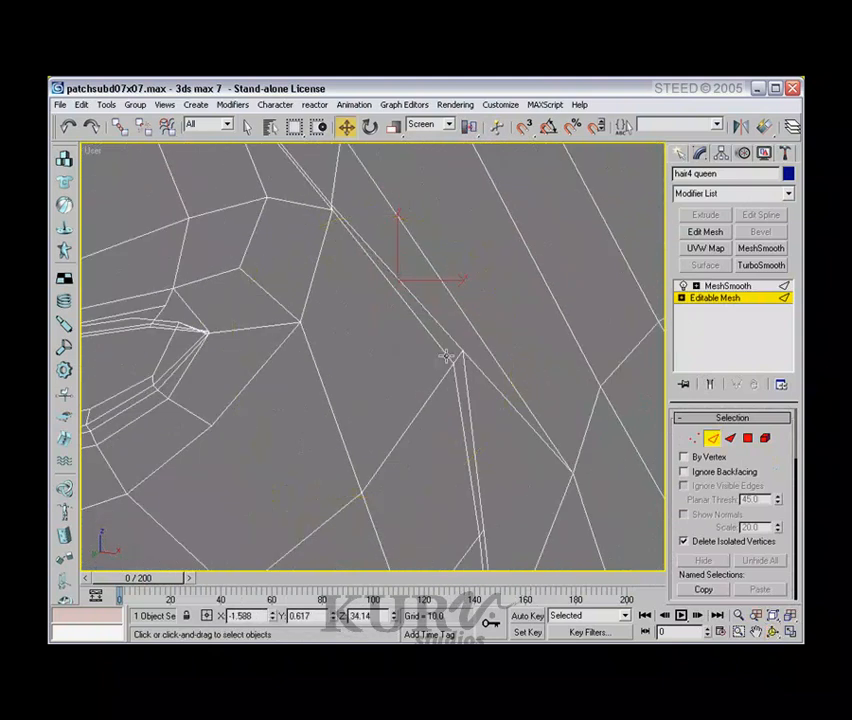
pyautogui.scroll(-8, 431, 344)
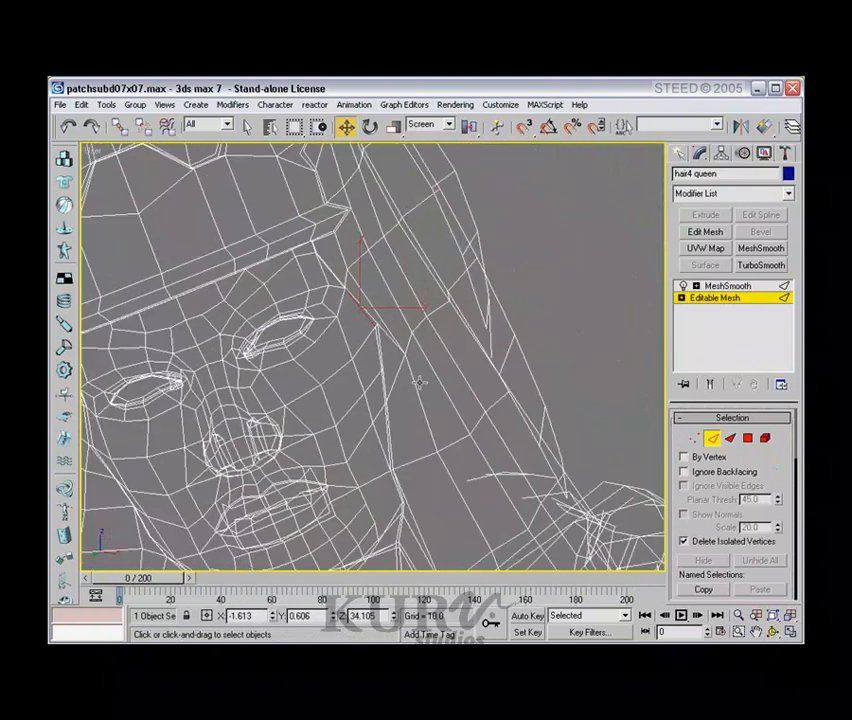
pyautogui.scroll(8, 410, 370)
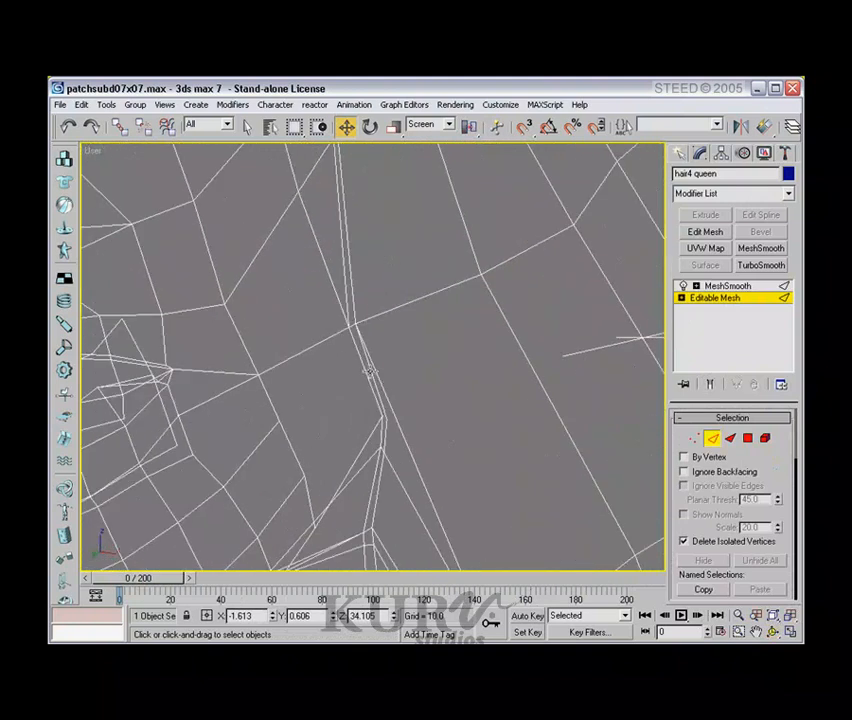
pyautogui.scroll(-3, 369, 372)
pyautogui.hotkey('ctrl', 'r')
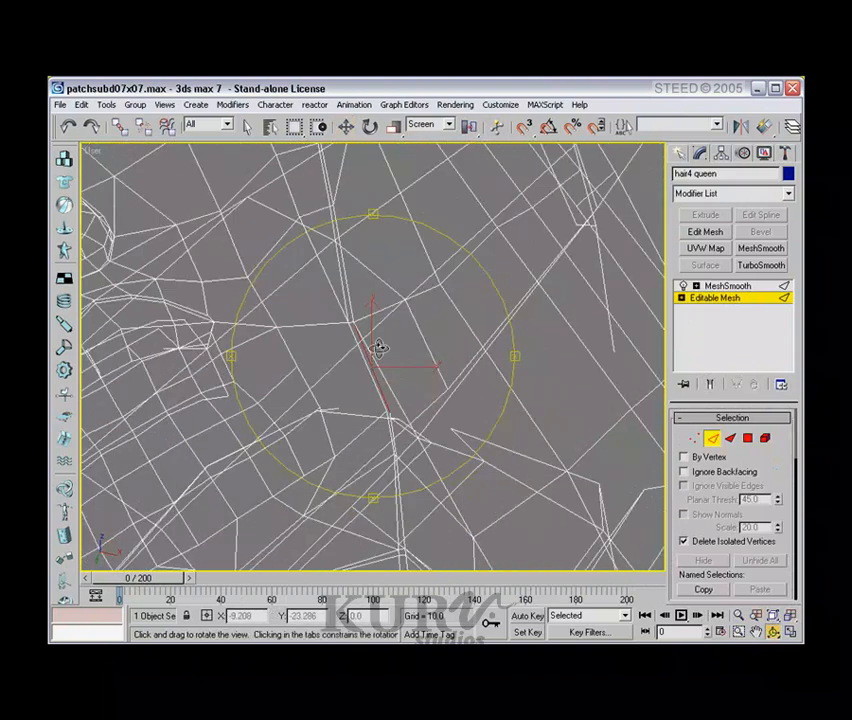
pyautogui.moveTo(378, 348); pyautogui.dragTo(356, 361)
# Examine the unsmoothed wireframe of the queen's whole figure, hair and face from several angles
pyautogui.scroll(-5, 357, 358)
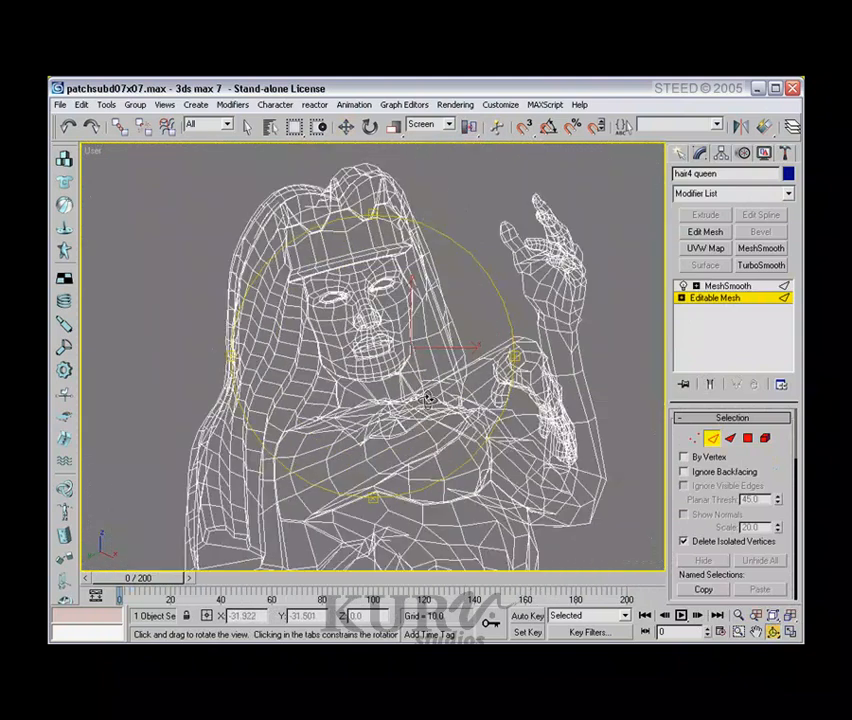
pyautogui.moveTo(425, 398); pyautogui.dragTo(392, 333)
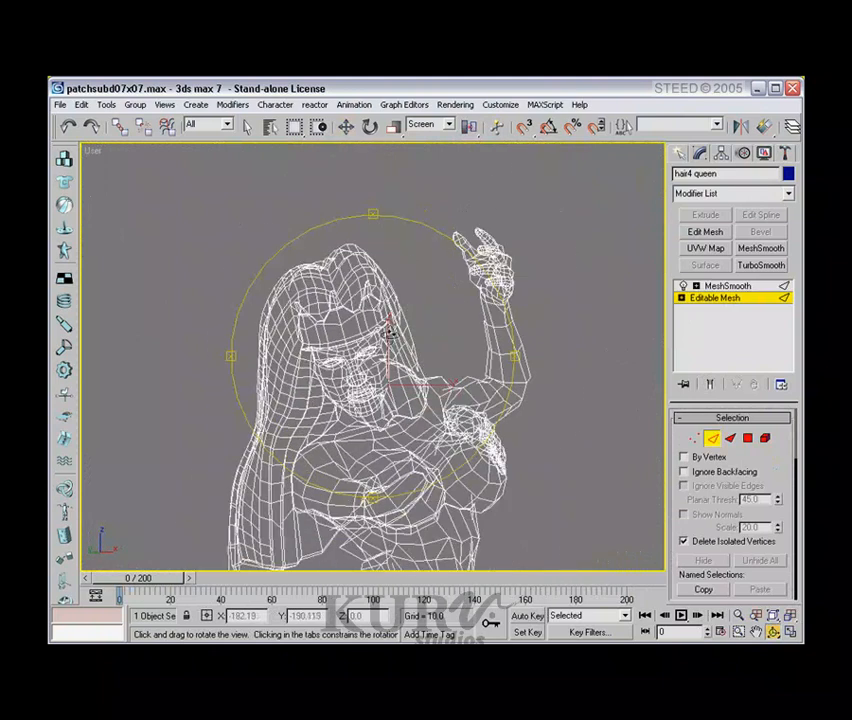
pyautogui.scroll(6, 386, 386)
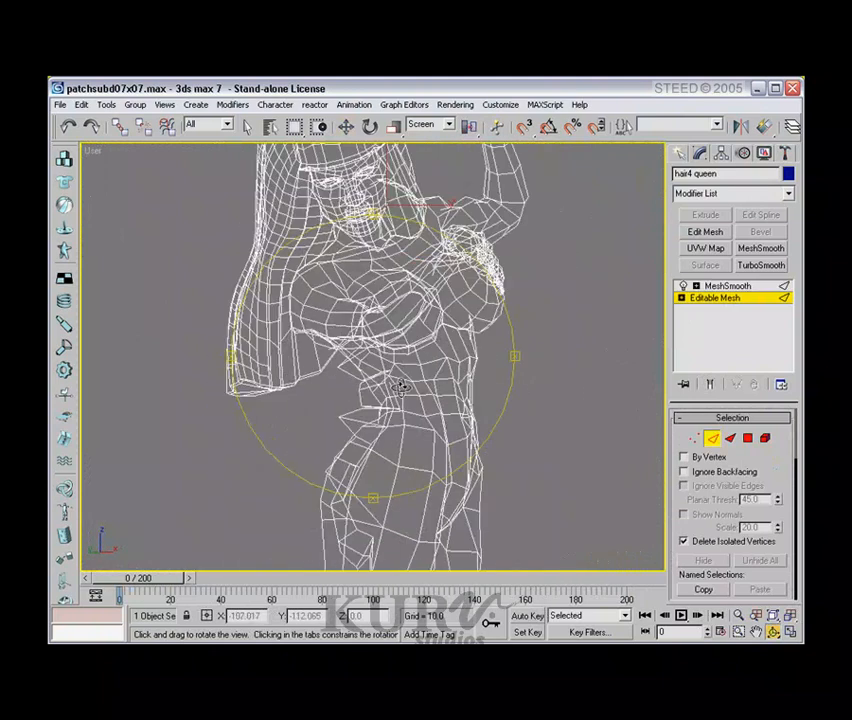
pyautogui.moveTo(376, 377); pyautogui.dragTo(191, 327)
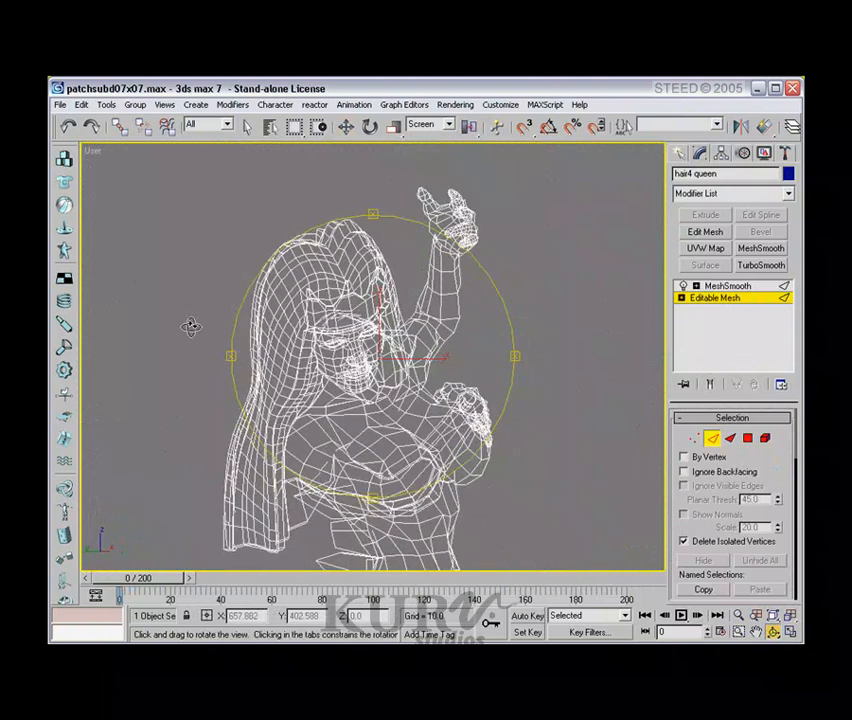
pyautogui.moveTo(369, 333); pyautogui.dragTo(345, 331)
pyautogui.scroll(5, 345, 331)
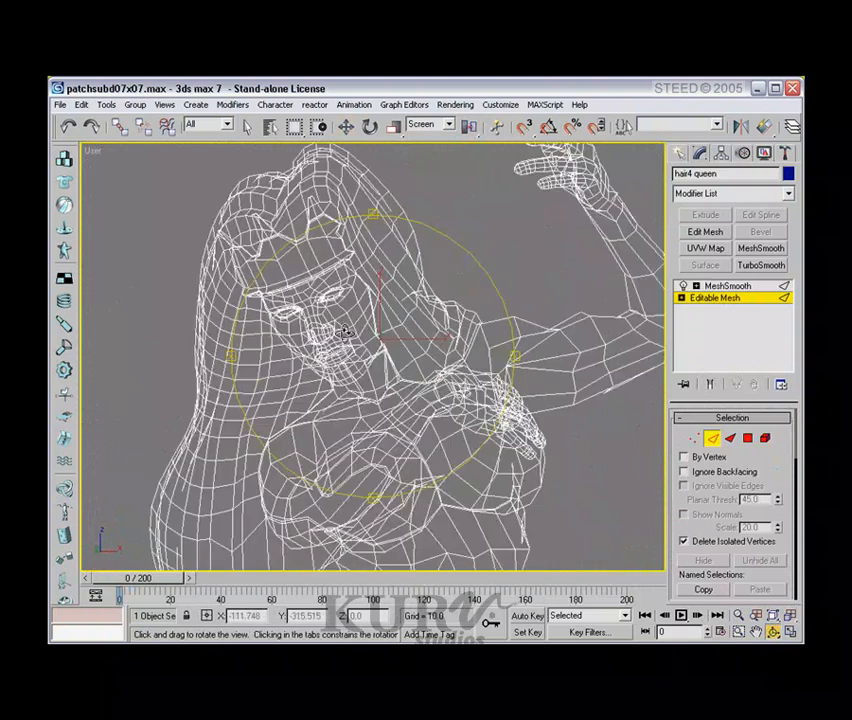
pyautogui.moveTo(345, 331); pyautogui.dragTo(402, 337, button='middle')
pyautogui.scroll(3, 446, 379)
# Leave the edge level, return to the MeshSmooth modifier and reveal all of its parameters at once
pyautogui.click(712, 439)
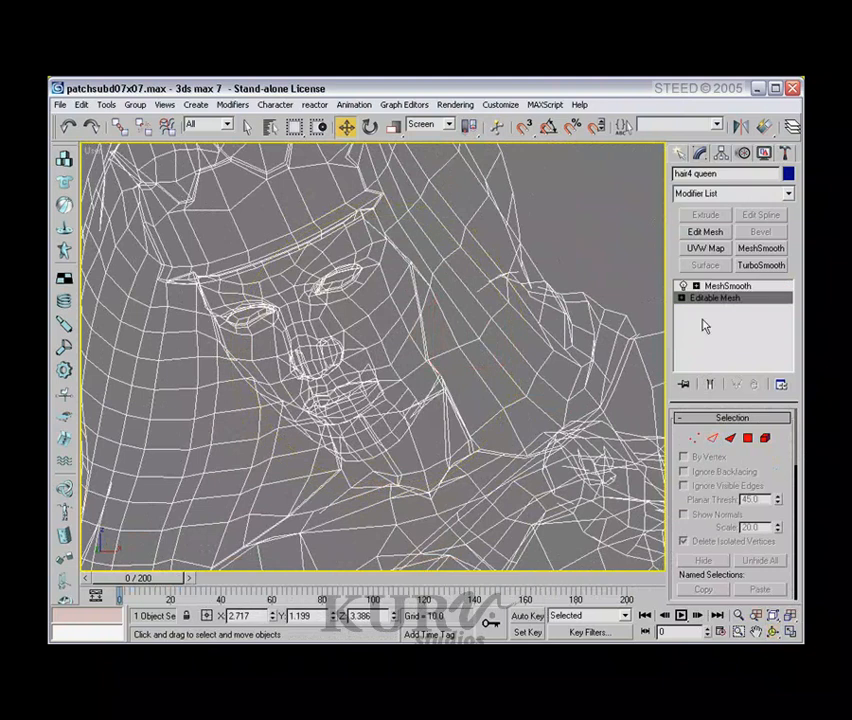
pyautogui.click(721, 288)
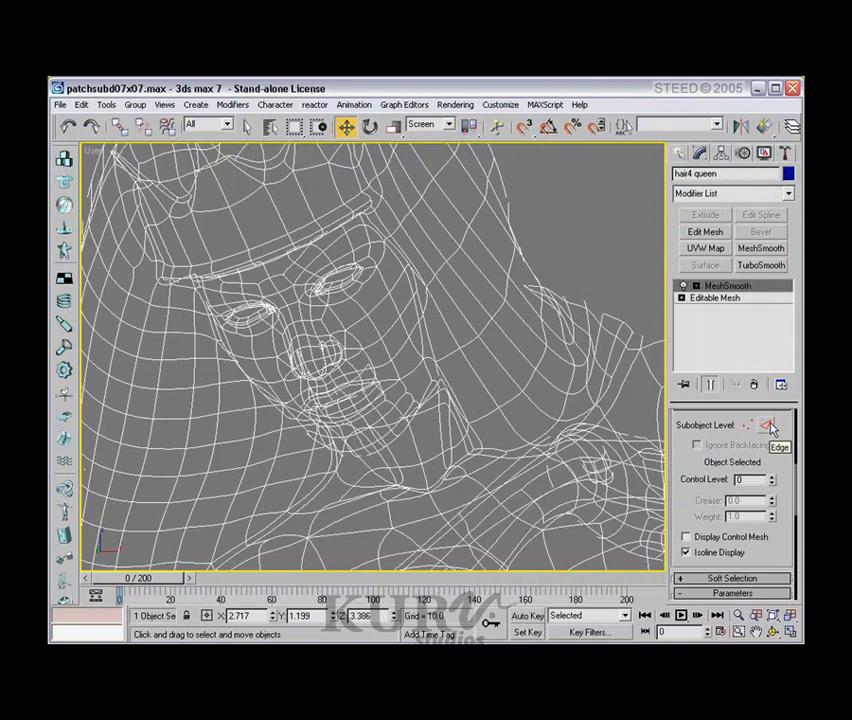
pyautogui.moveTo(666, 463); pyautogui.dragTo(562, 469)
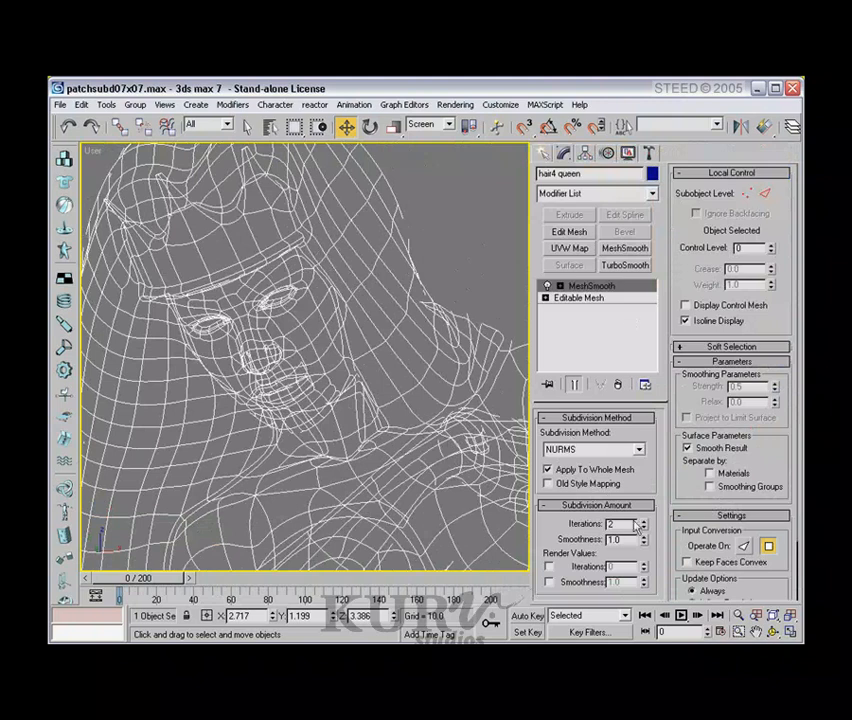
pyautogui.scroll(-5, 353, 360)
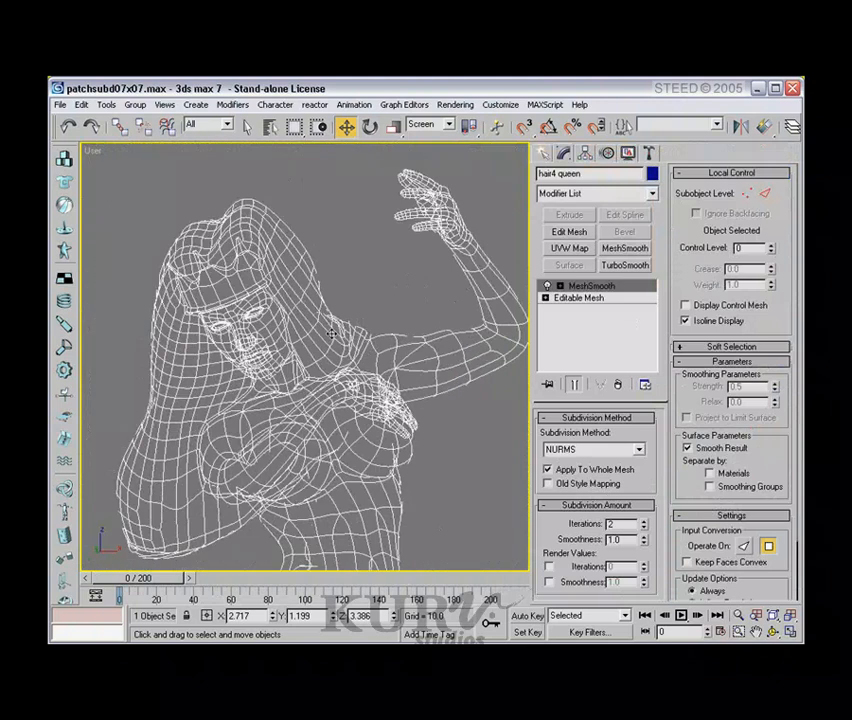
# Remove the MeshSmooth modifier from hair4 queen and apply TurboSmooth in its place
pyautogui.rightClick(601, 290)
pyautogui.click(612, 305)
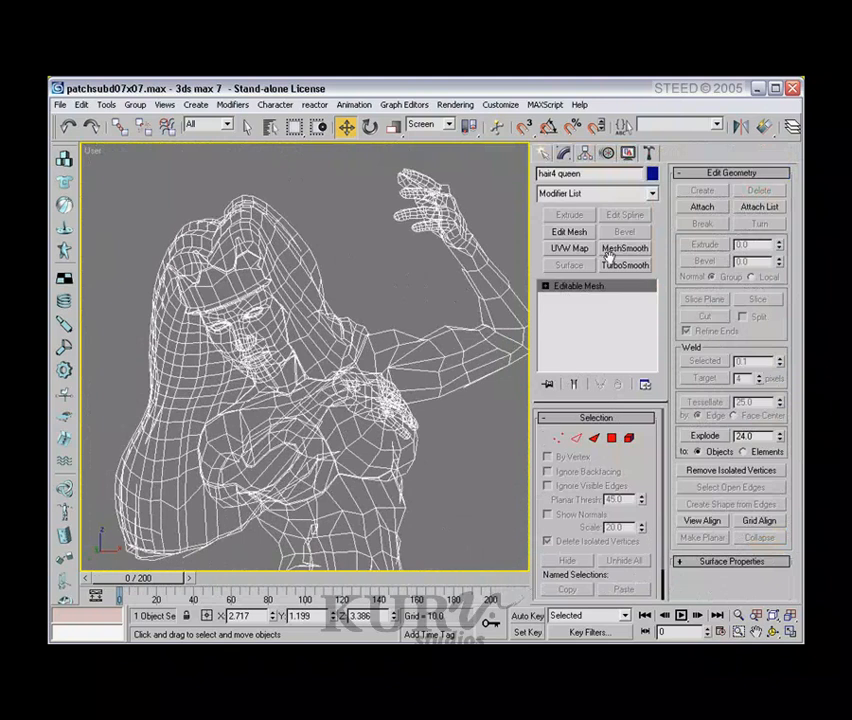
pyautogui.click(631, 266)
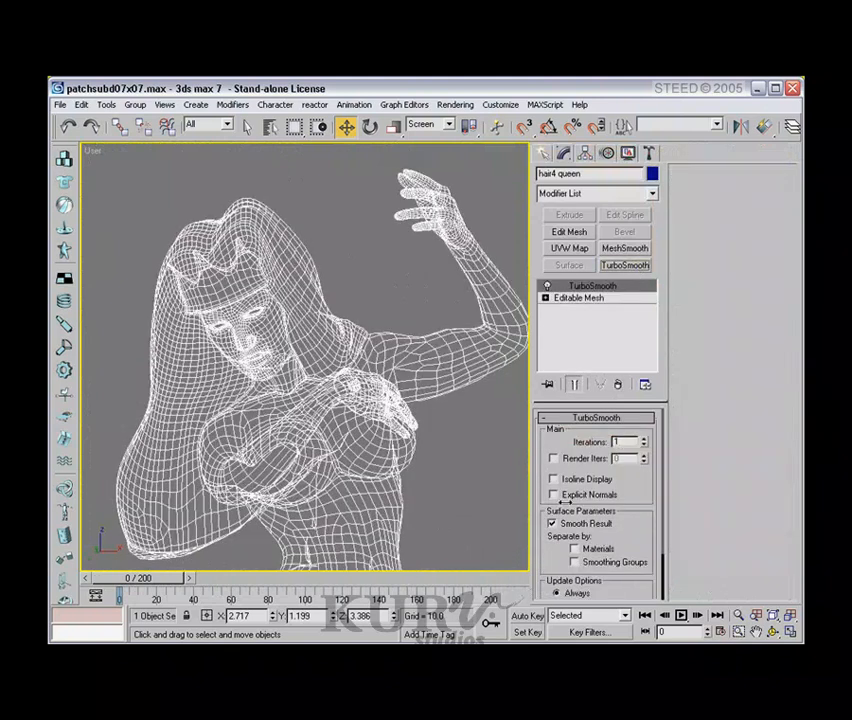
pyautogui.moveTo(533, 490); pyautogui.dragTo(668, 490)
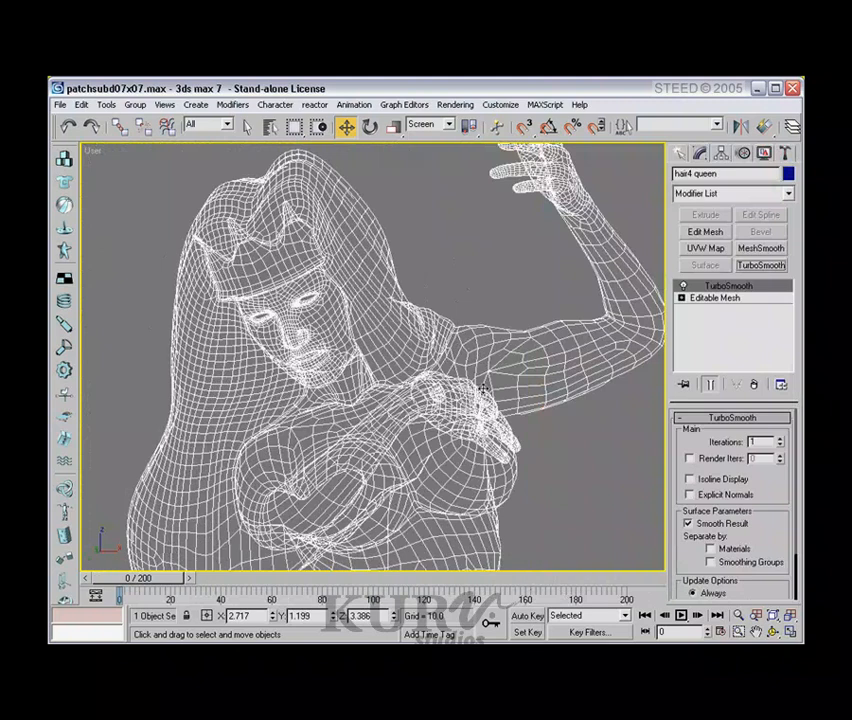
pyautogui.scroll(-3, 445, 365)
pyautogui.scroll(5, 436, 362)
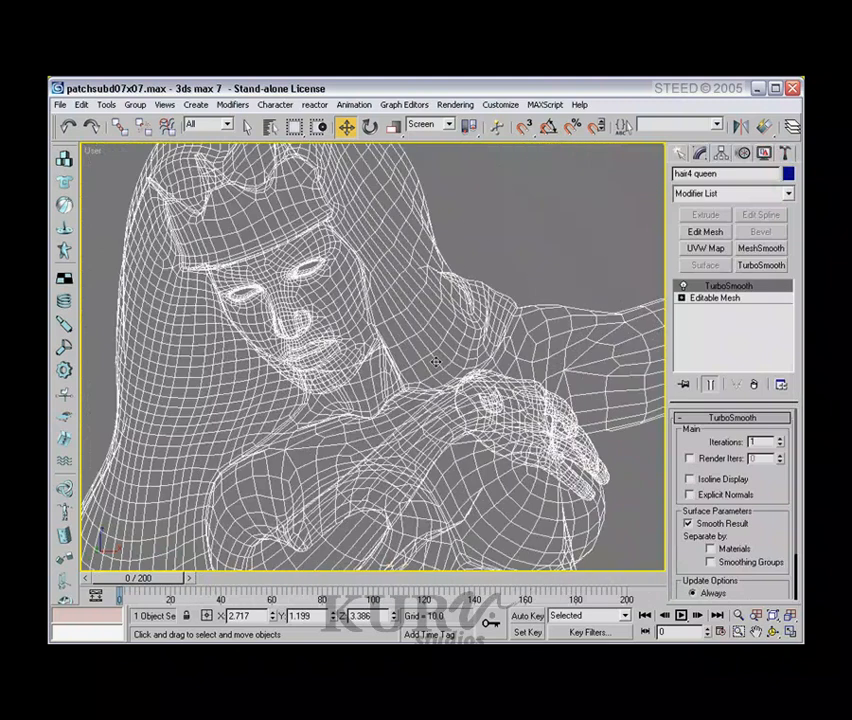